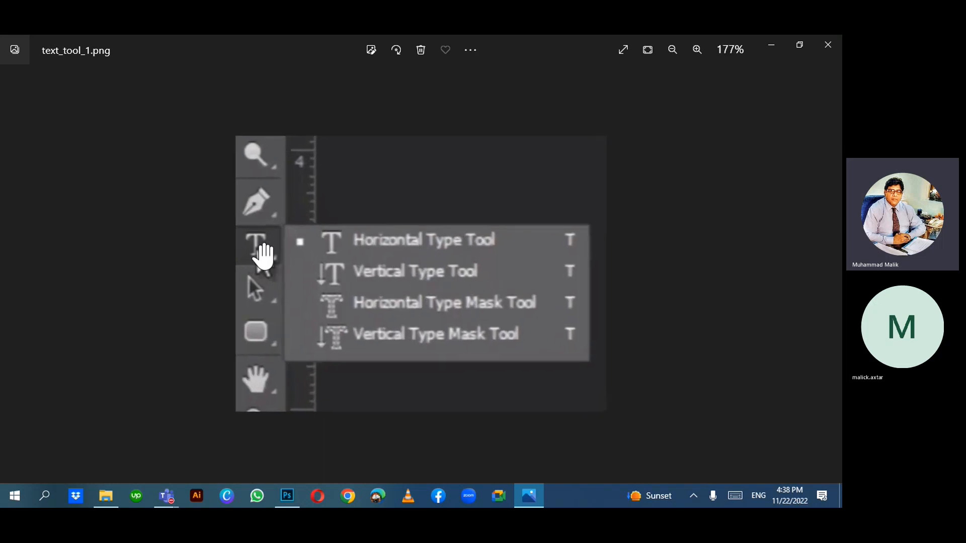
# - Create a new white 1280 x 720 px, 300 ppi document from the Youtube Thumbnail preset
pyautogui.click(289, 495)
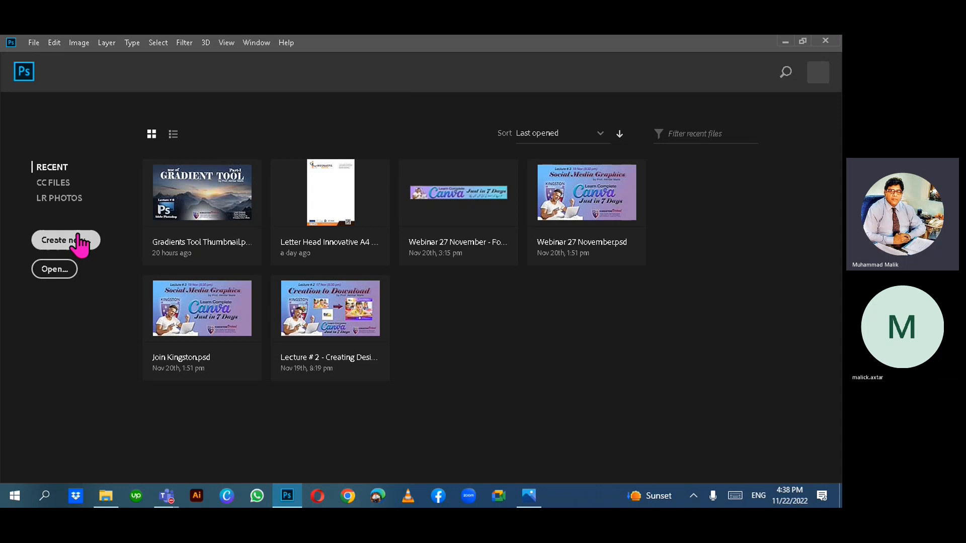
pyautogui.hotkey('ctrl', 'n')
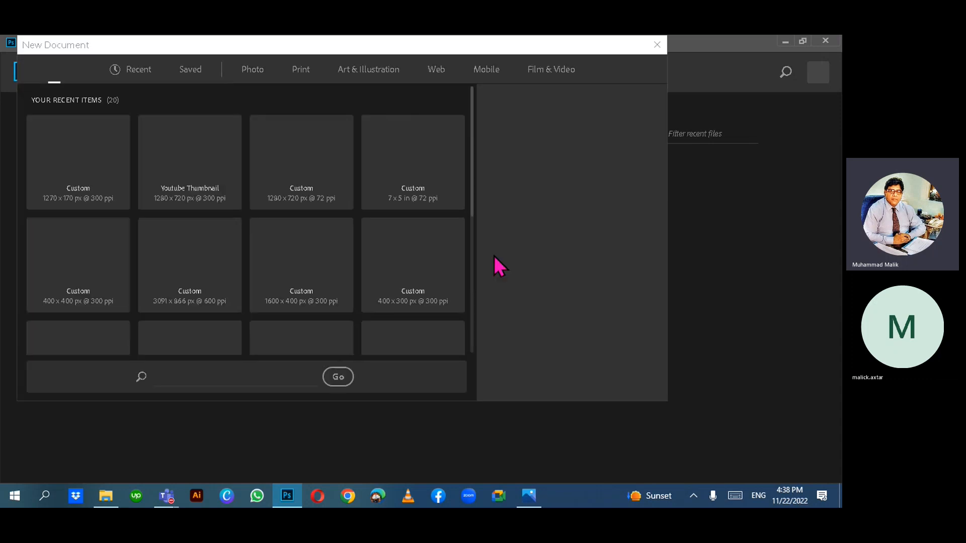
pyautogui.click(201, 158)
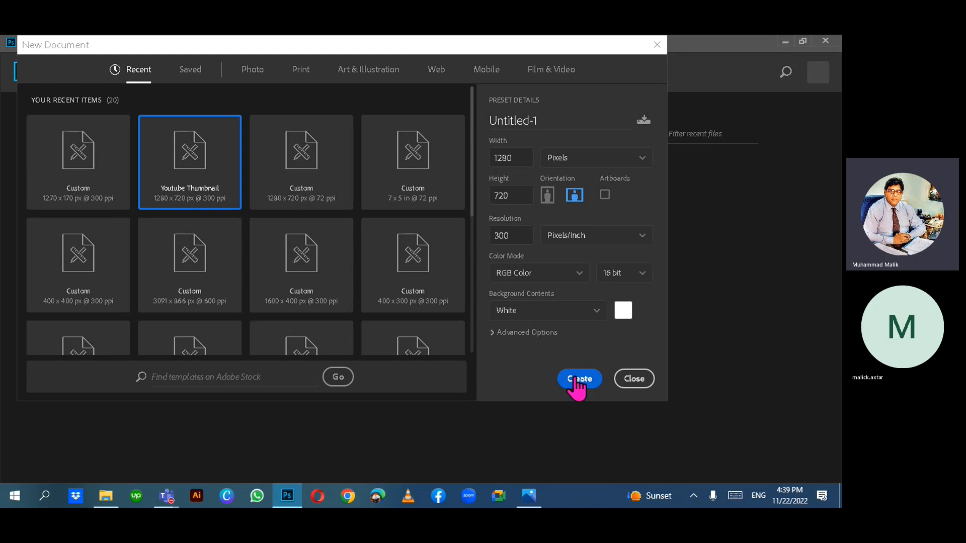
pyautogui.click(577, 388)
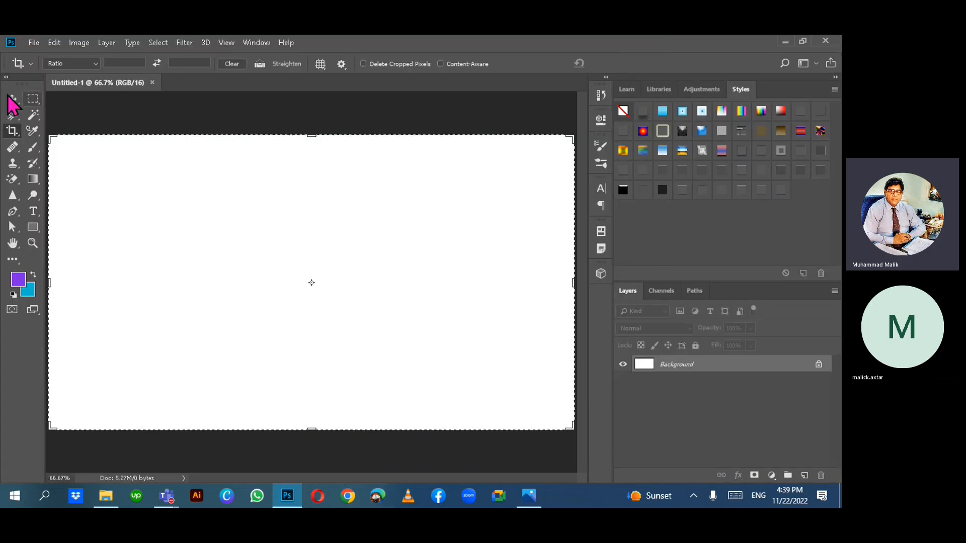
# - Select the Move tool, then show the Type tool's variants, and bring back the text_tool_1.png reference
pyautogui.click(11, 99)
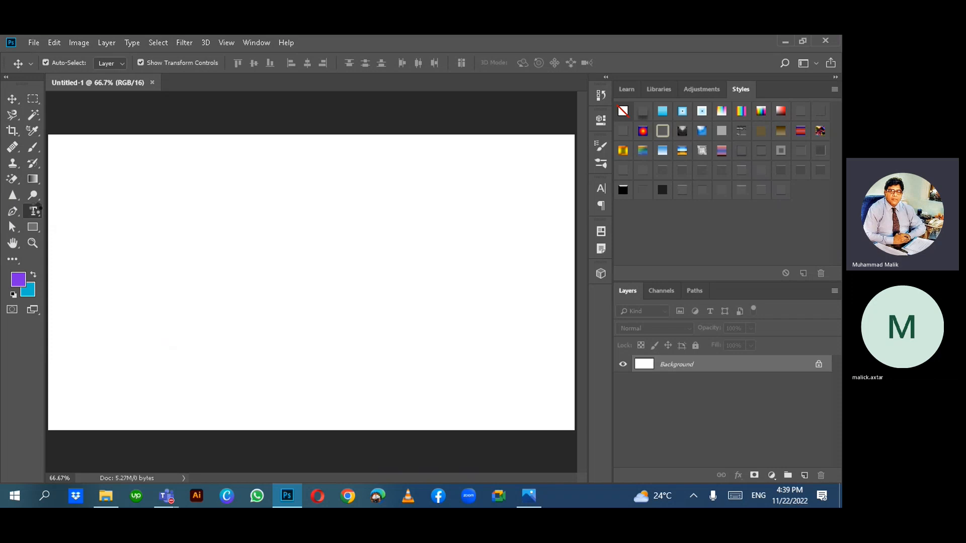
pyautogui.click(34, 212)
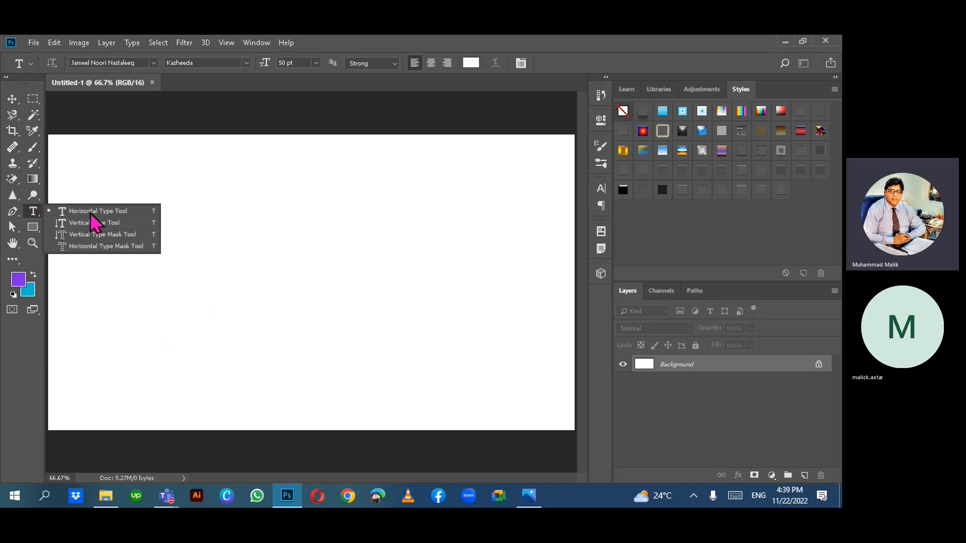
pyautogui.click(528, 496)
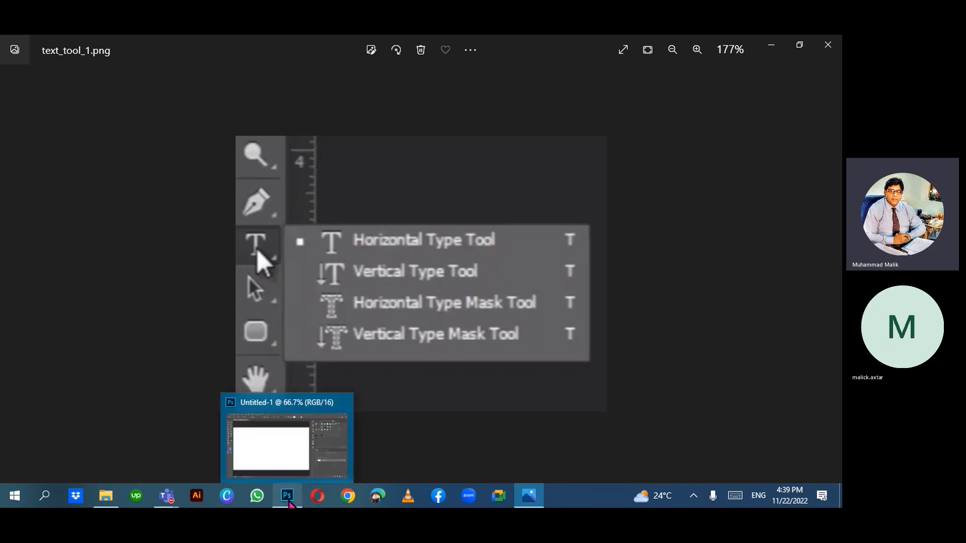
# - Back in Photoshop, start an empty text layer just left of the canvas centre
pyautogui.click(289, 499)
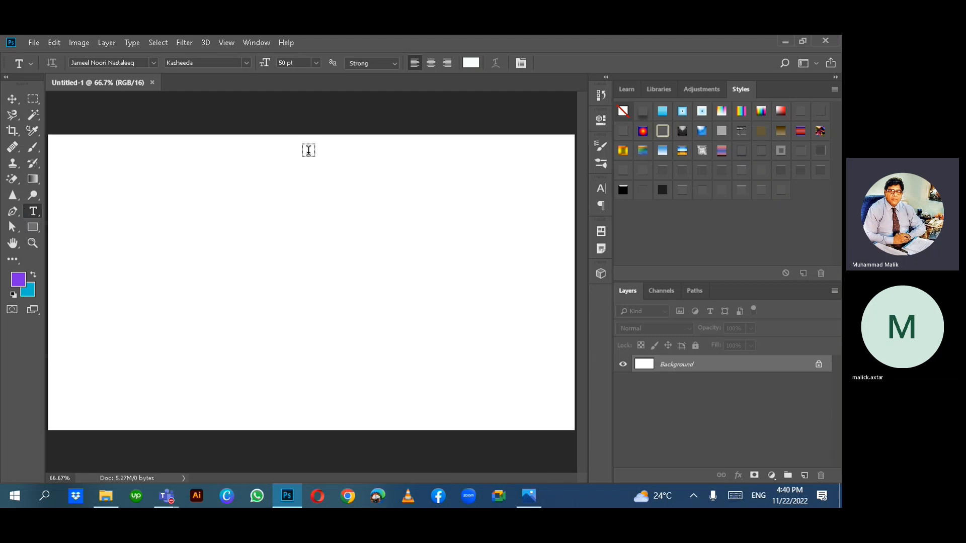
pyautogui.click(10, 104)
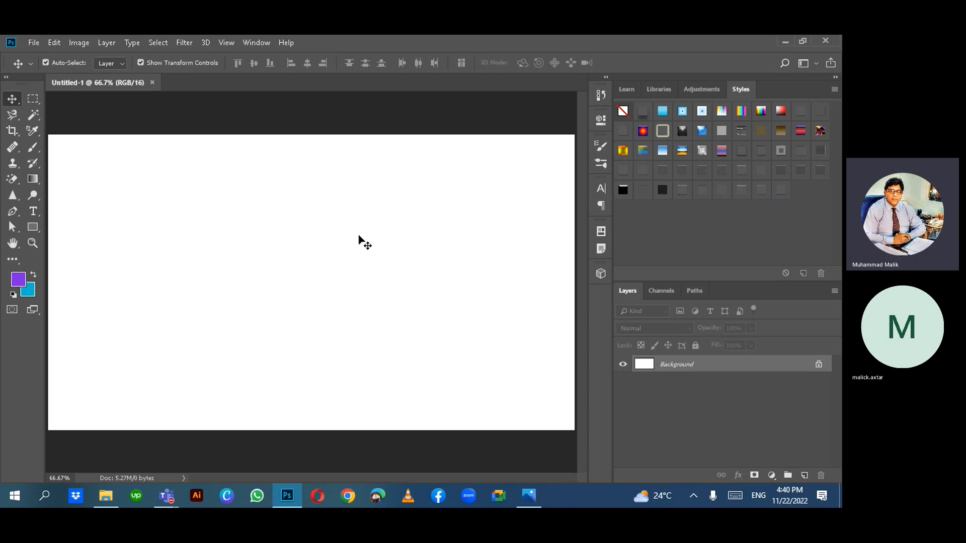
pyautogui.press('t')
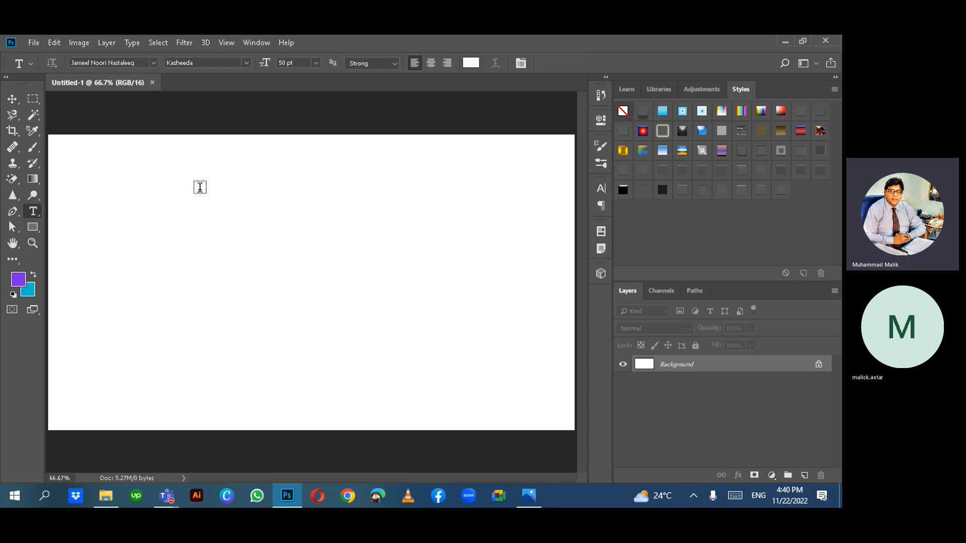
pyautogui.click(195, 238)
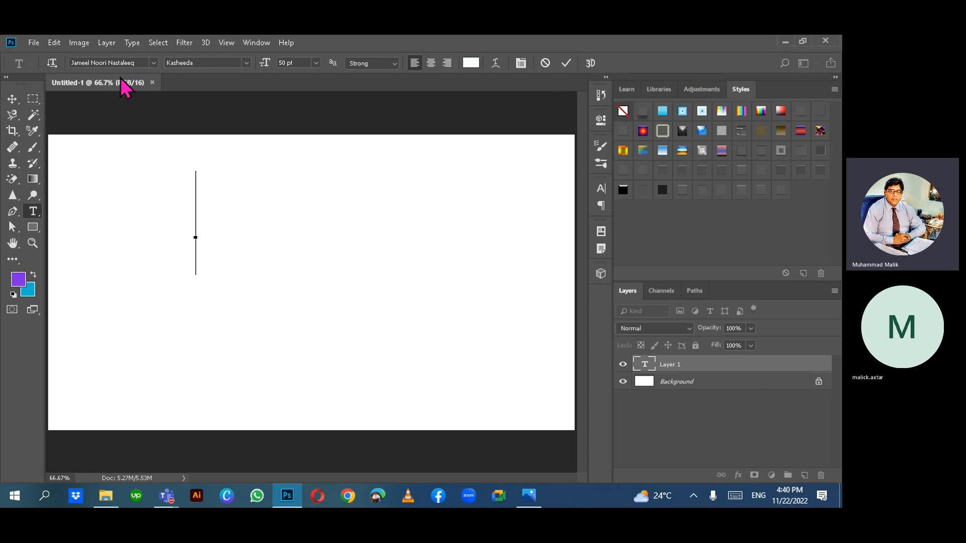
# - Close the text_tool_1.png reference and bring up the Lecture # 11 Using Text Tool folder
pyautogui.click(528, 496)
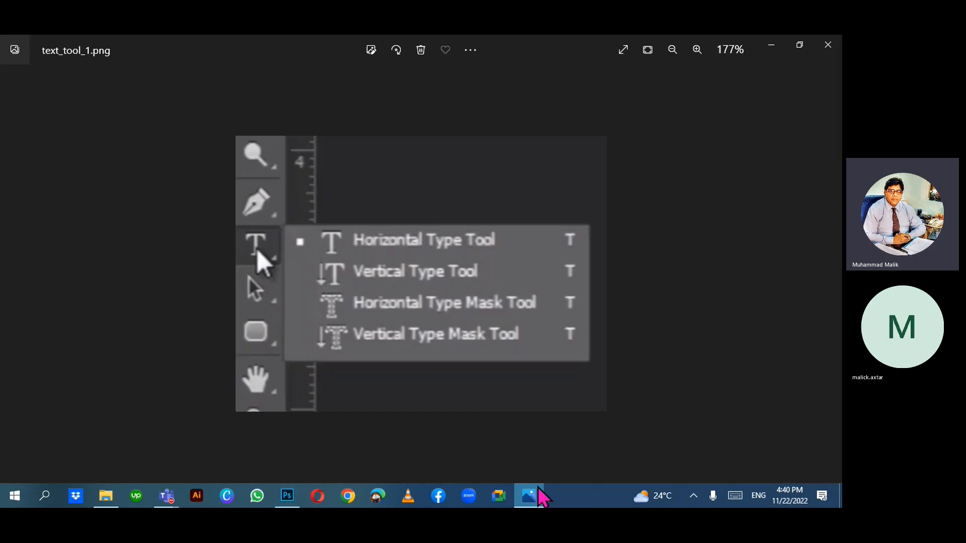
pyautogui.click(825, 50)
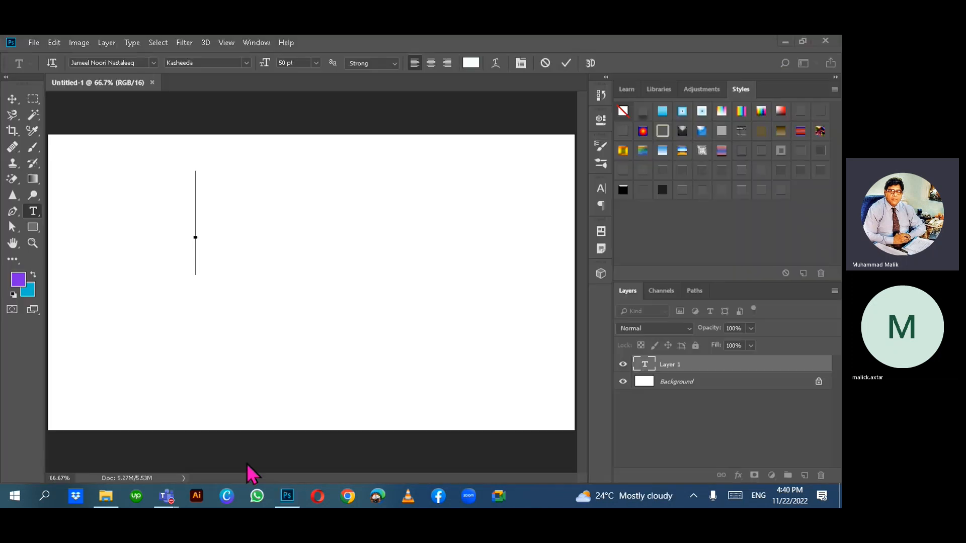
pyautogui.click(105, 496)
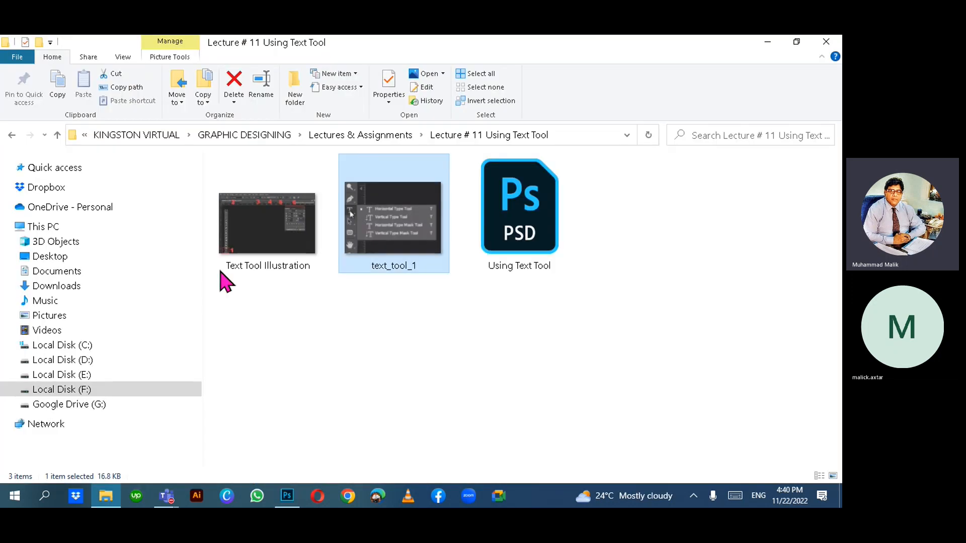
# - Open Text Tool Illustration in Paint, zoom in on its numbered type options, then close it
pyautogui.click(269, 225)
pyautogui.doubleClick(269, 225)
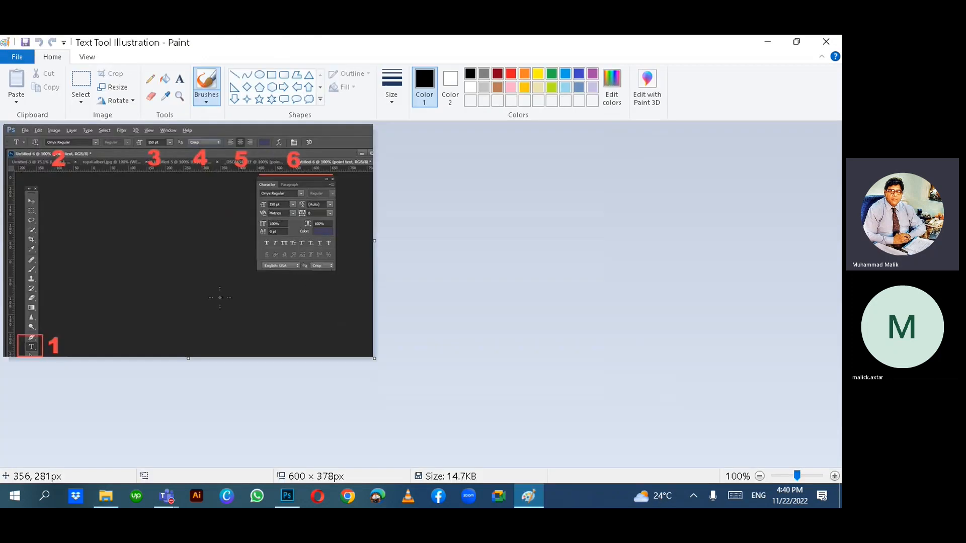
pyautogui.click(827, 45)
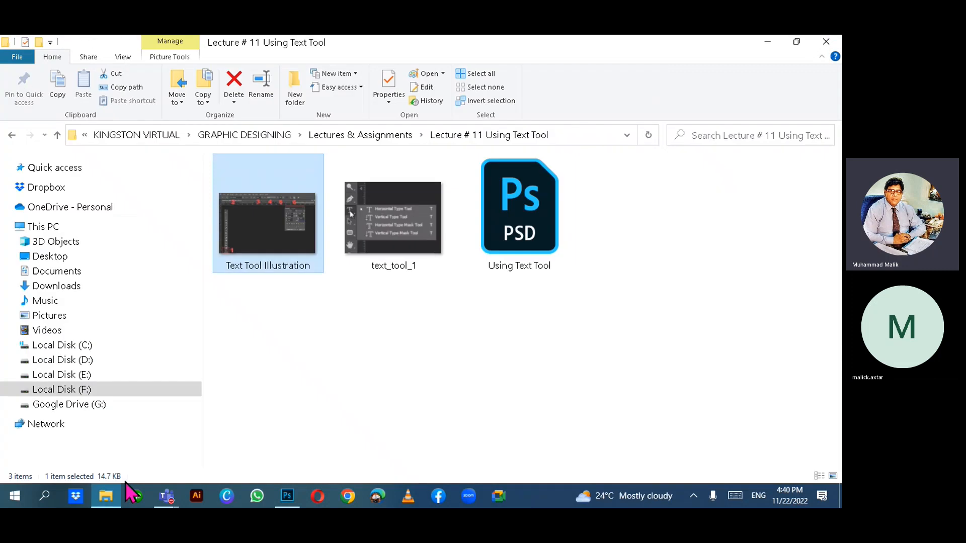
pyautogui.click(106, 495)
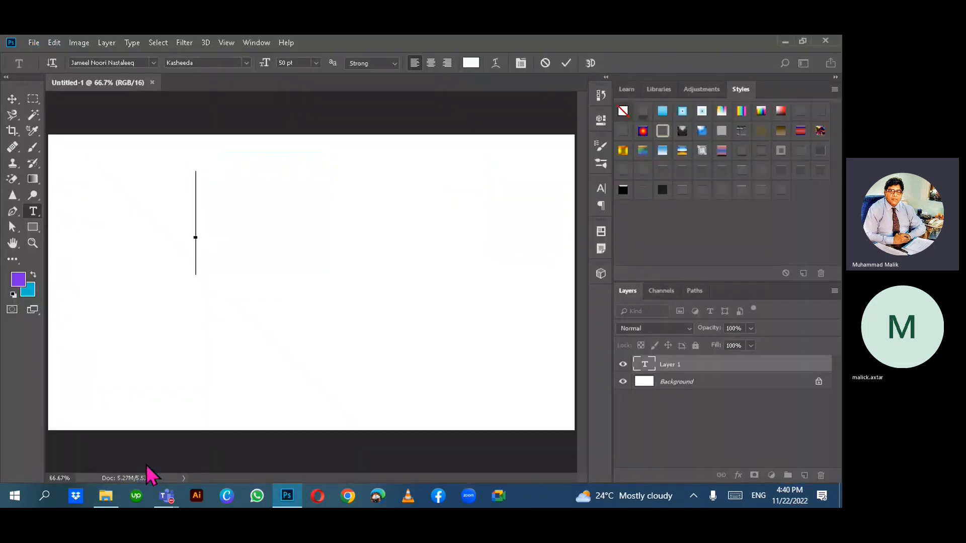
pyautogui.click(106, 496)
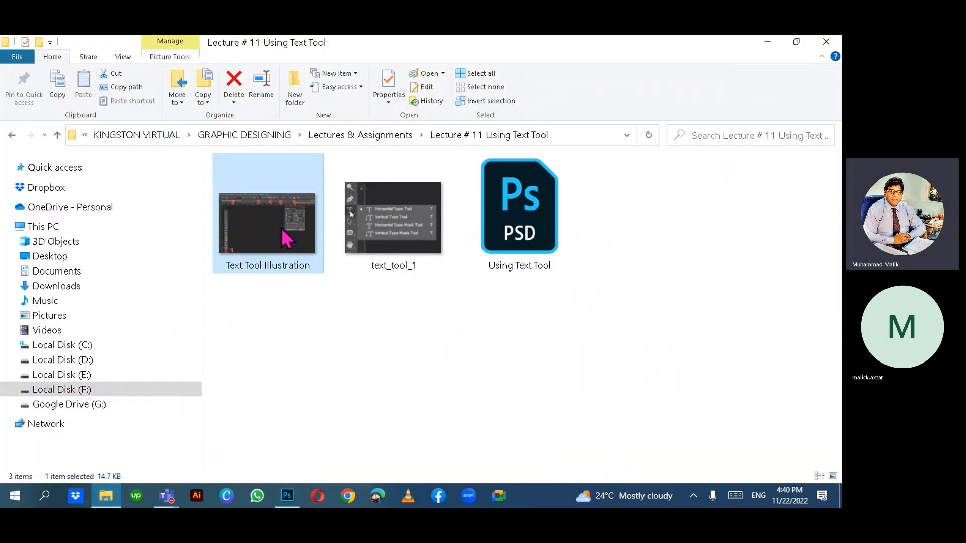
pyautogui.doubleClick(299, 251)
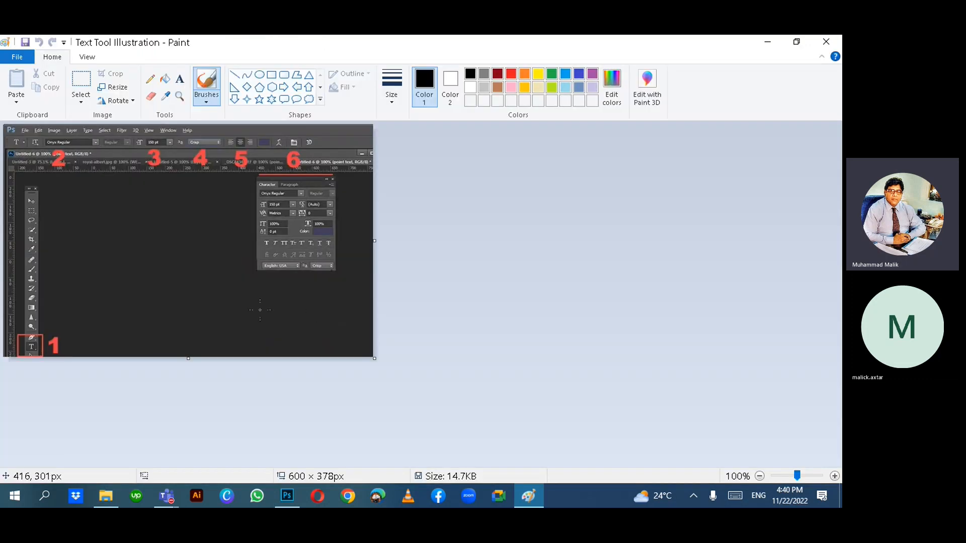
pyautogui.keyDown('ctrl'); pyautogui.scroll(3, 260, 310); pyautogui.keyUp('ctrl')
pyautogui.keyDown('ctrl'); pyautogui.scroll(-2, 259, 309); pyautogui.keyUp('ctrl')
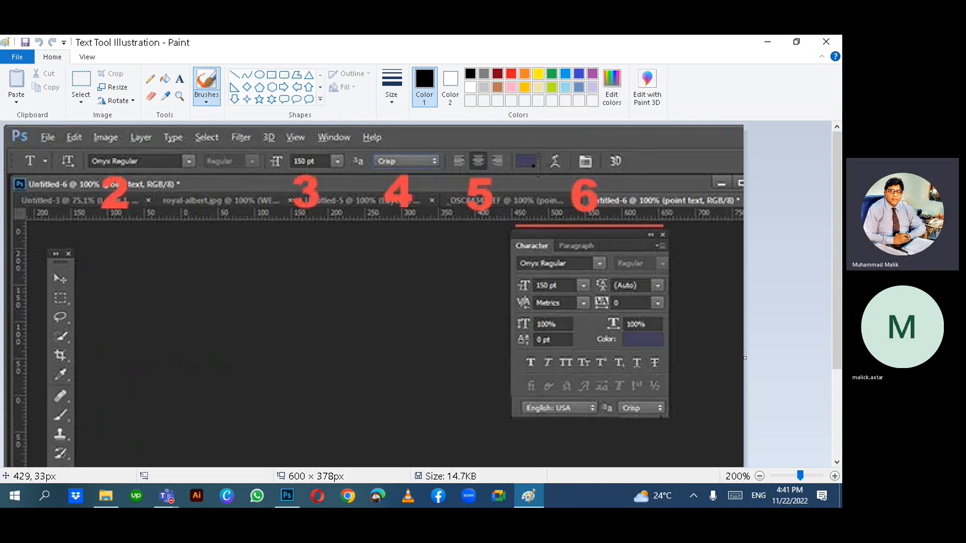
pyautogui.click(824, 46)
# - Type 'Akhtar' on the new text layer and select all of it with Ctrl+A
pyautogui.click(288, 497)
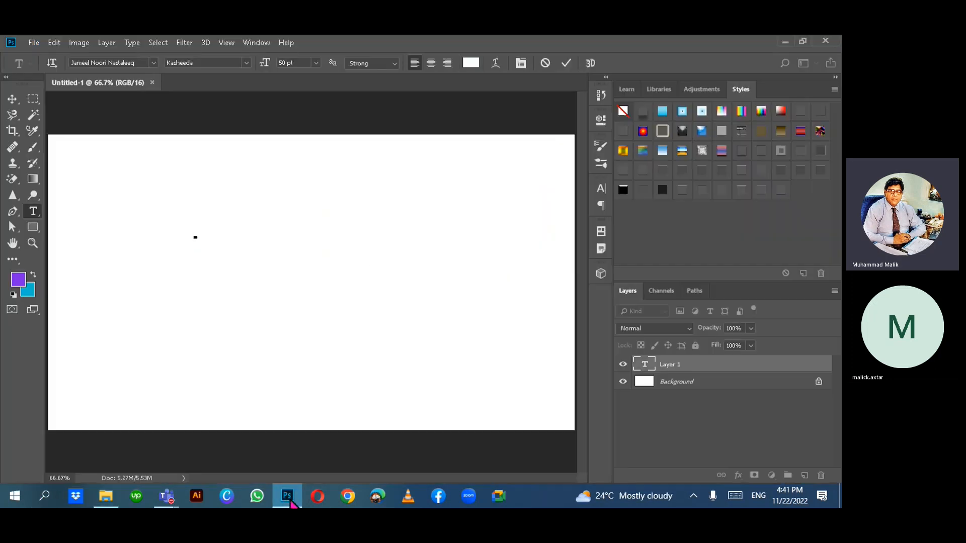
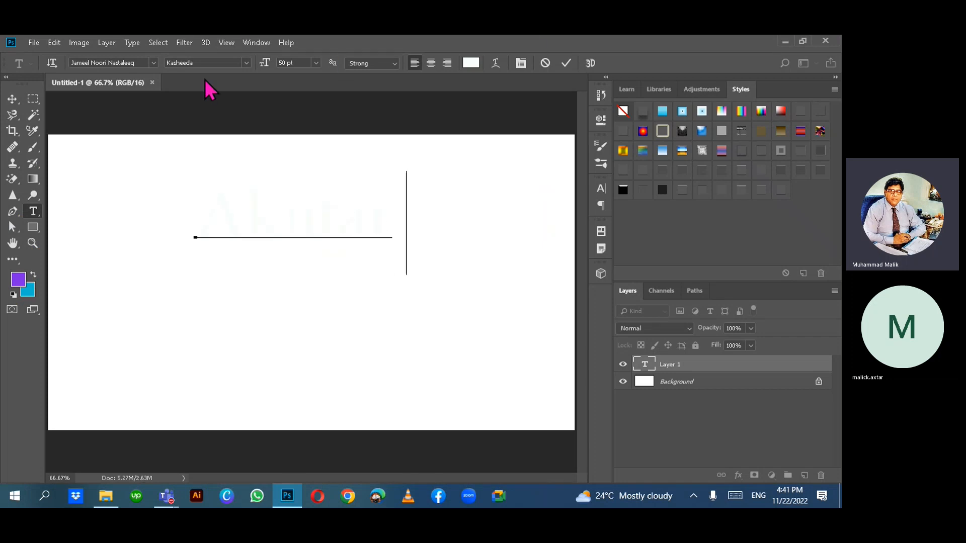
pyautogui.hotkey('ctrl', 'a')
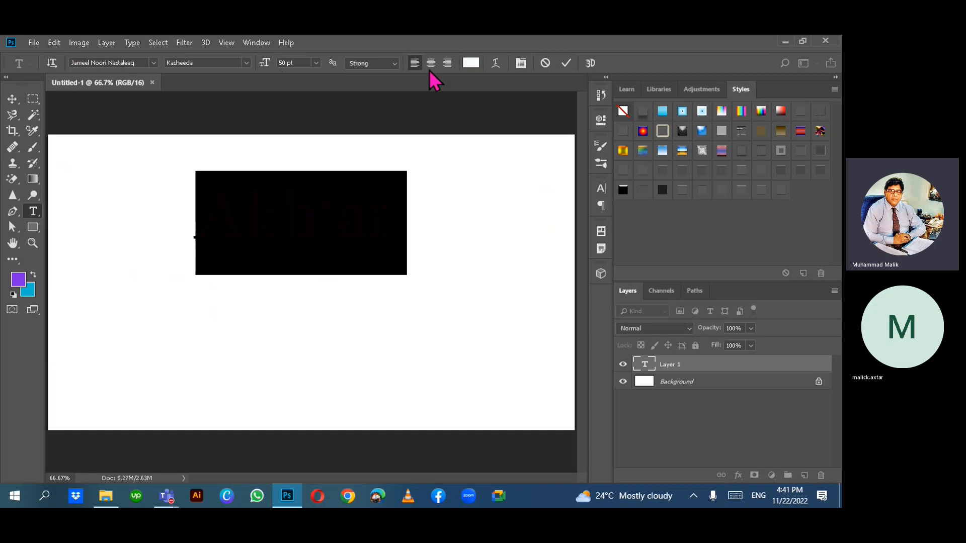
# - In the text Color Picker, try out pink, red, purple and blue shades
pyautogui.click(471, 63)
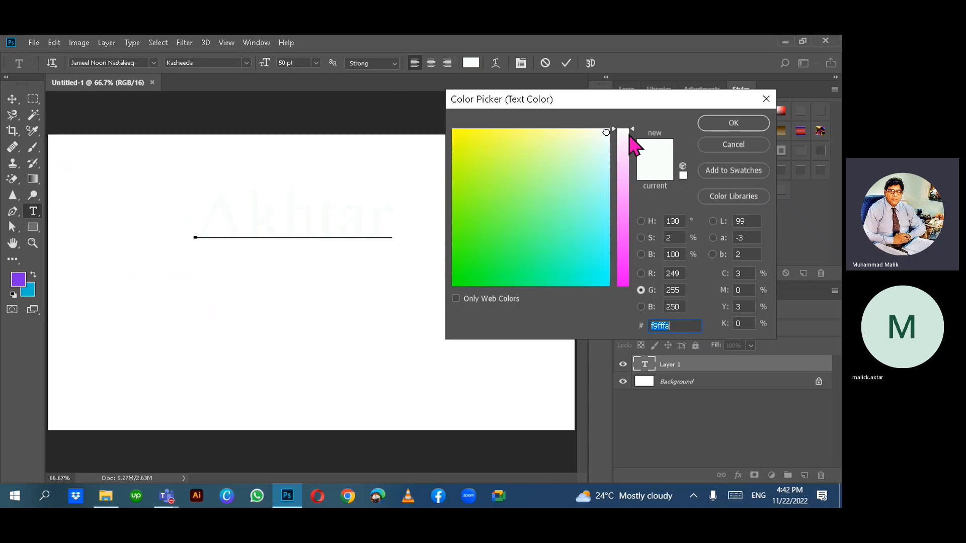
pyautogui.moveTo(632, 130); pyautogui.dragTo(648, 294)
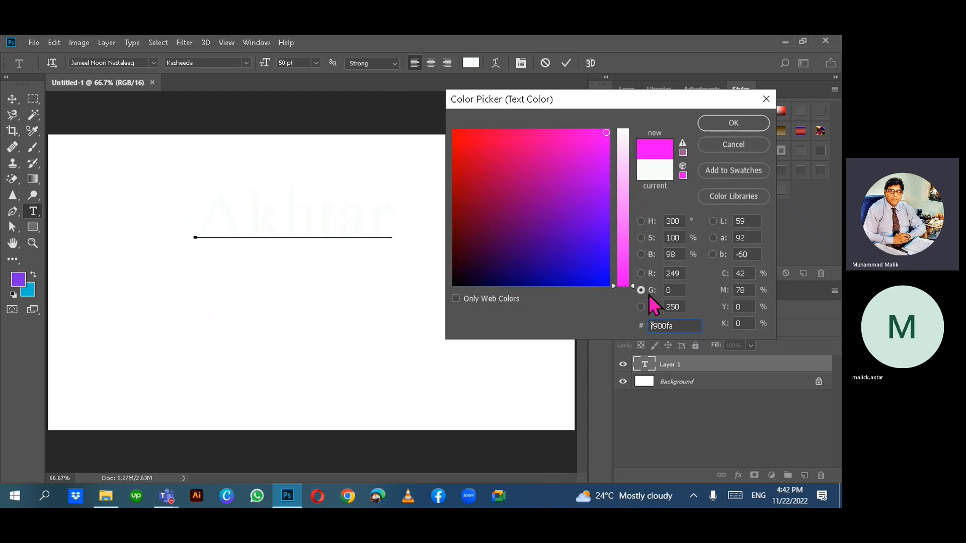
pyautogui.click(473, 273)
pyautogui.moveTo(452, 283); pyautogui.dragTo(463, 180)
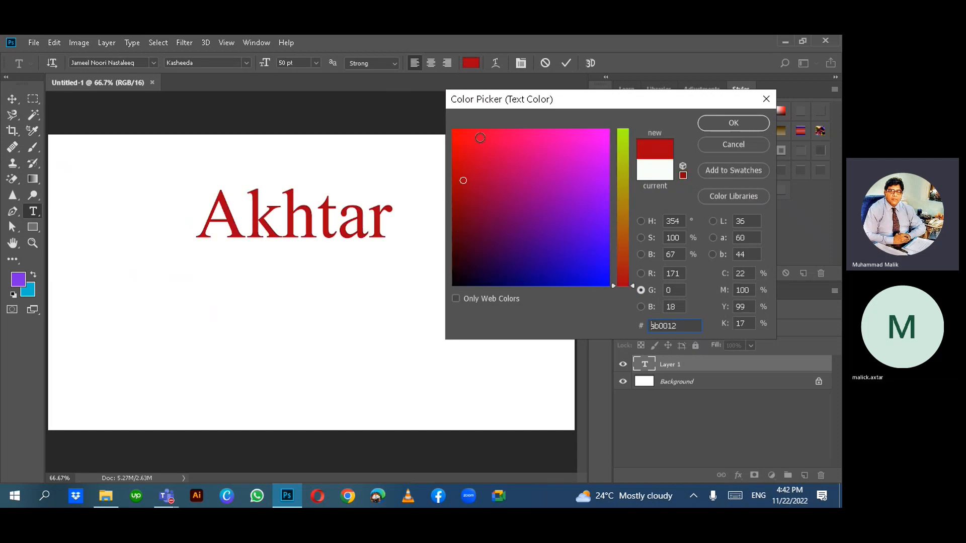
pyautogui.click(480, 138)
pyautogui.click(572, 225)
pyautogui.click(579, 267)
pyautogui.click(493, 270)
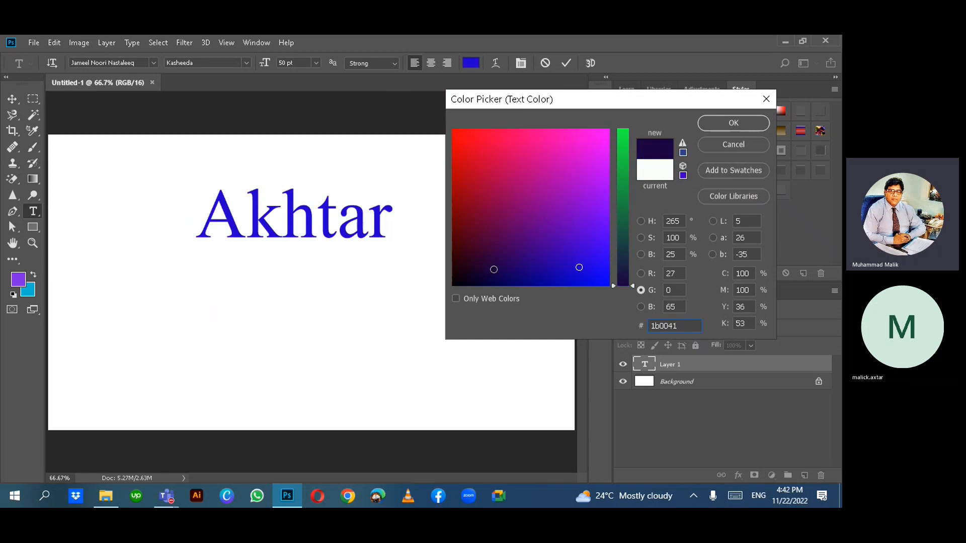
pyautogui.click(483, 269)
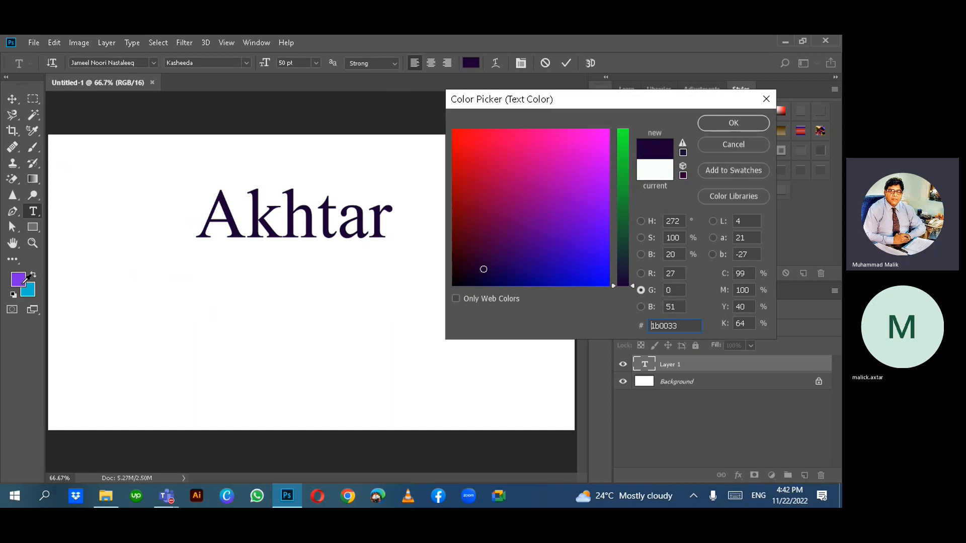
# - Sample the purple foreground swatch (7d2ae7) as the text colour and confirm it
pyautogui.click(21, 272)
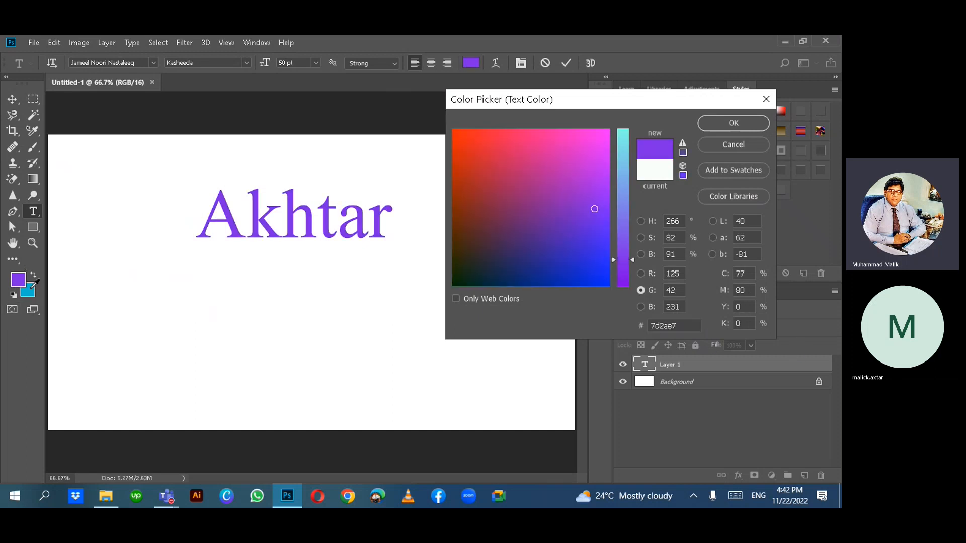
pyautogui.click(32, 287)
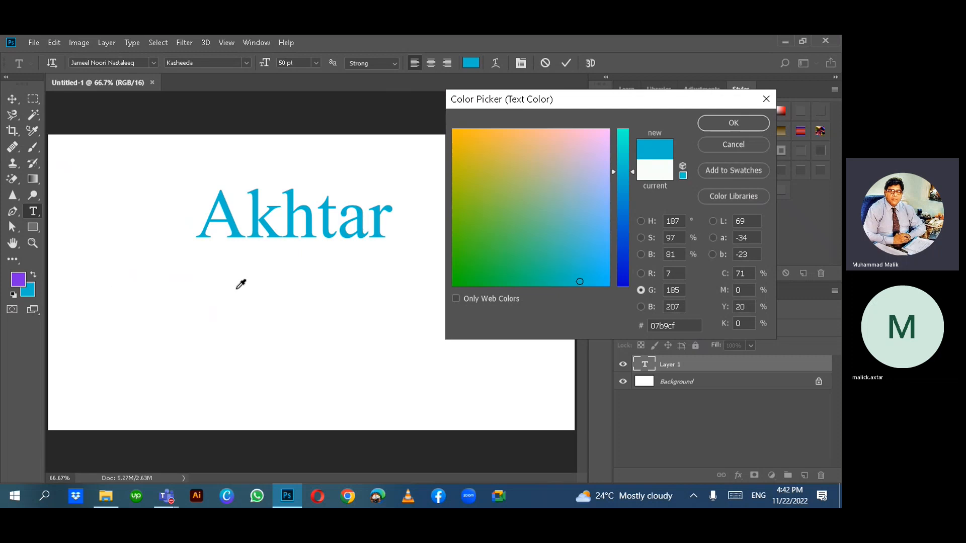
pyautogui.click(22, 280)
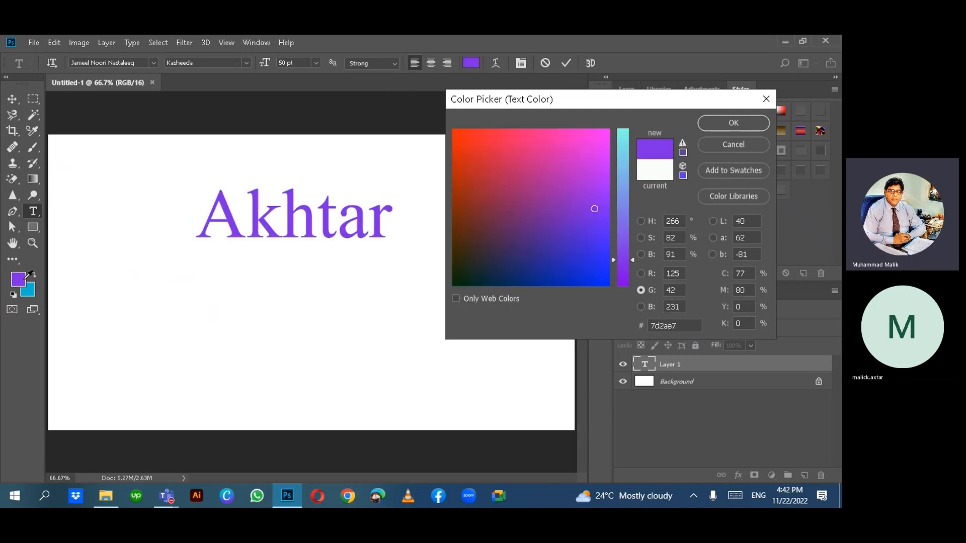
pyautogui.click(756, 122)
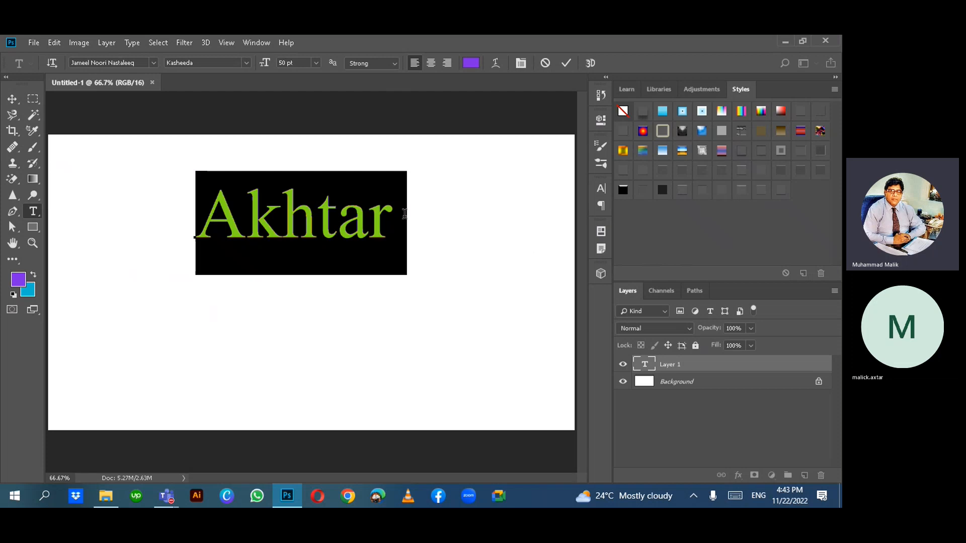
# - Browse the font list and try Cooper Black, keeping its Regular style
pyautogui.click(153, 63)
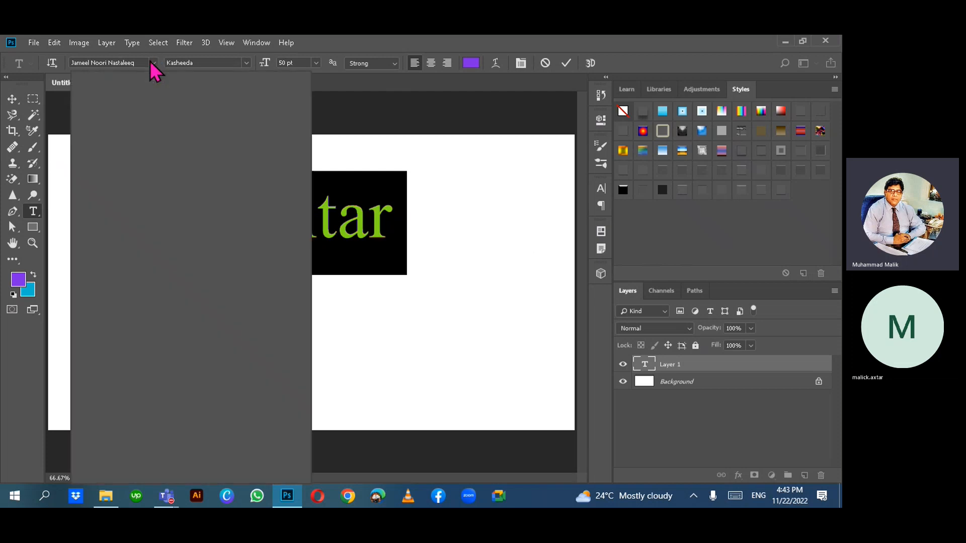
pyautogui.click(152, 62)
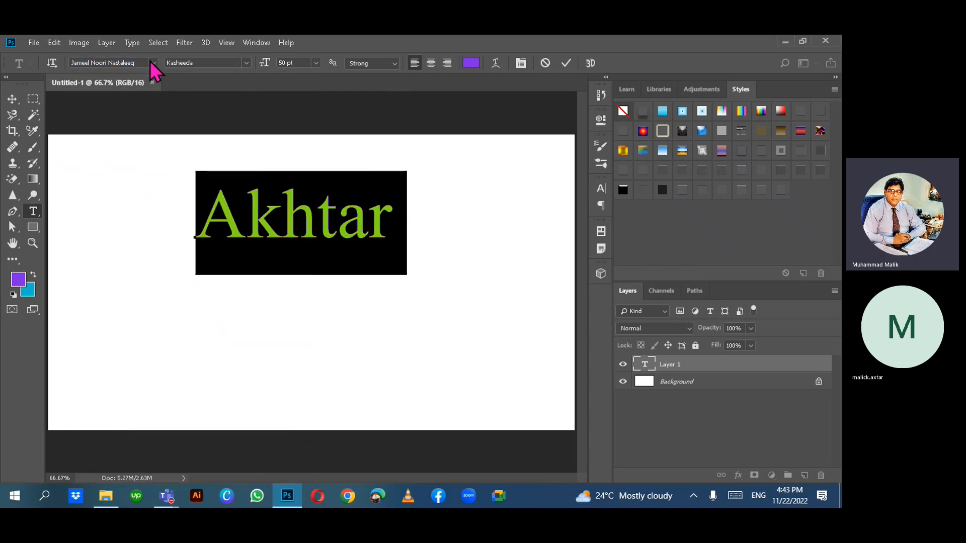
pyautogui.click(153, 63)
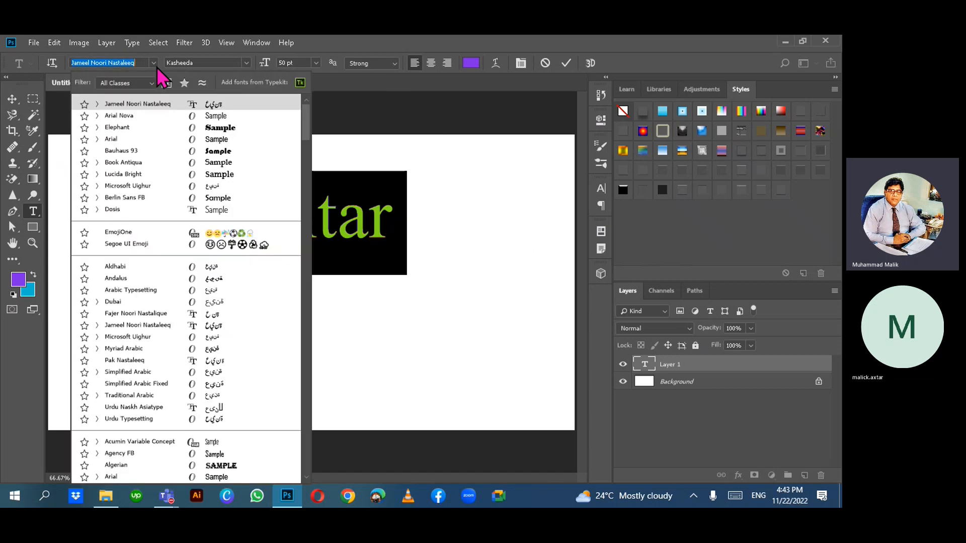
pyautogui.scroll(-12, 154, 129)
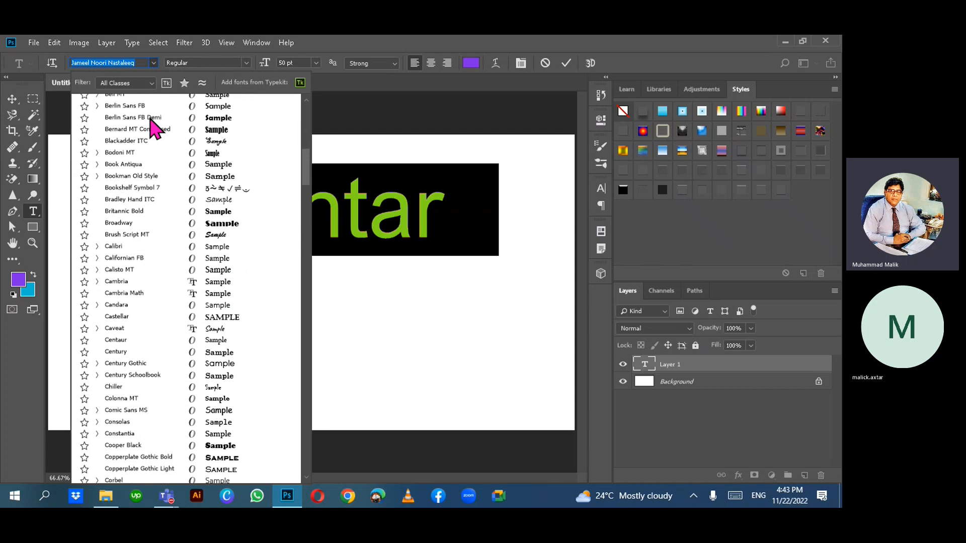
pyautogui.scroll(-4, 151, 126)
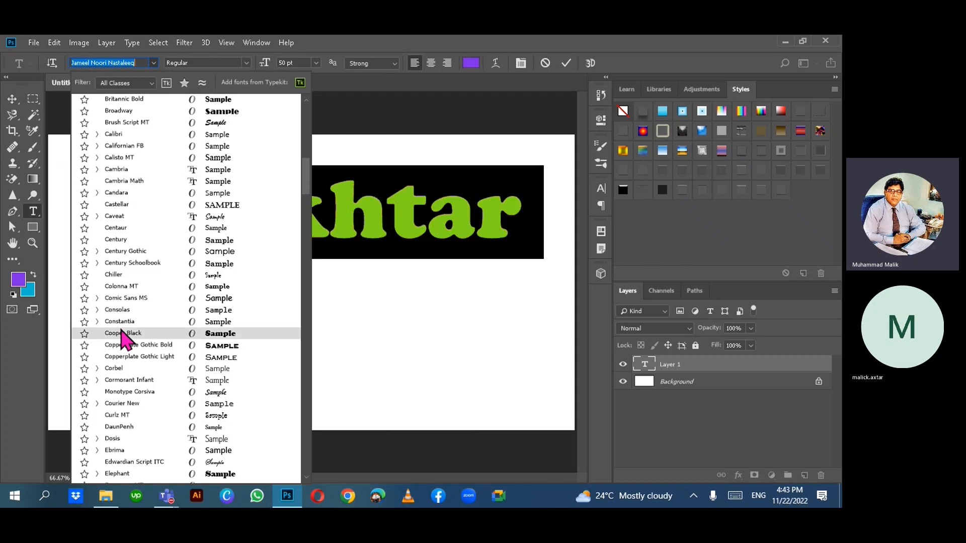
pyautogui.click(121, 334)
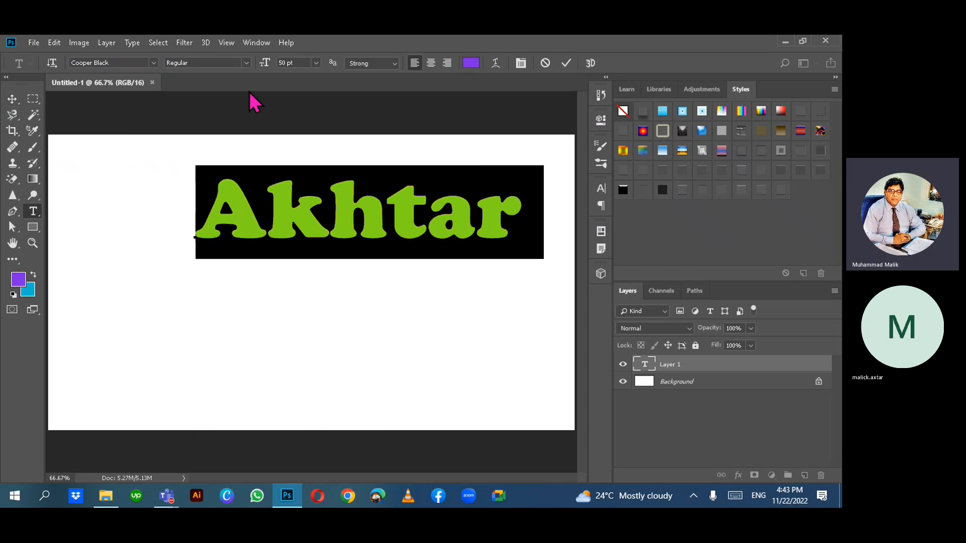
pyautogui.click(244, 64)
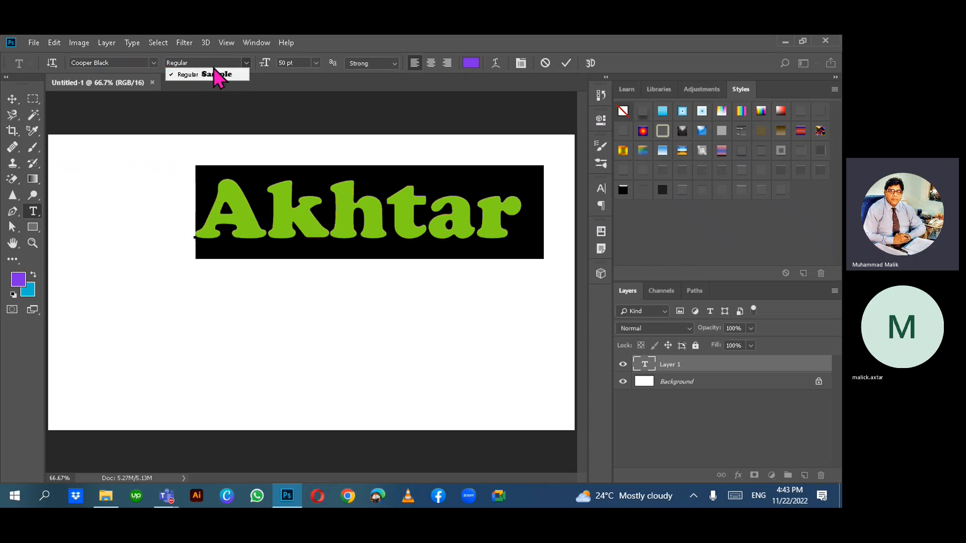
pyautogui.click(155, 68)
# - Switch to Arial, try Narrow Bold Italic, Narrow, Black and Italic, then settle on Bold Italic
pyautogui.click(155, 65)
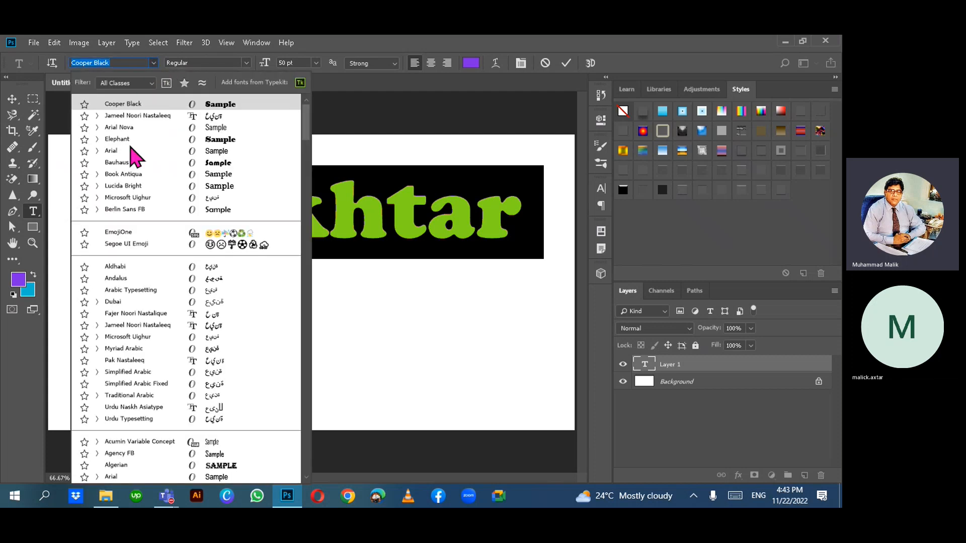
pyautogui.click(121, 160)
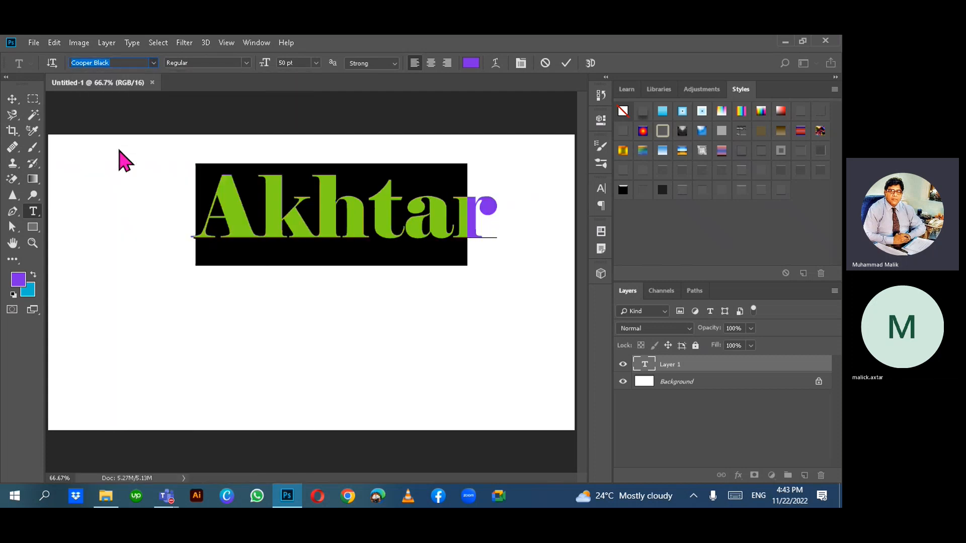
pyautogui.click(245, 64)
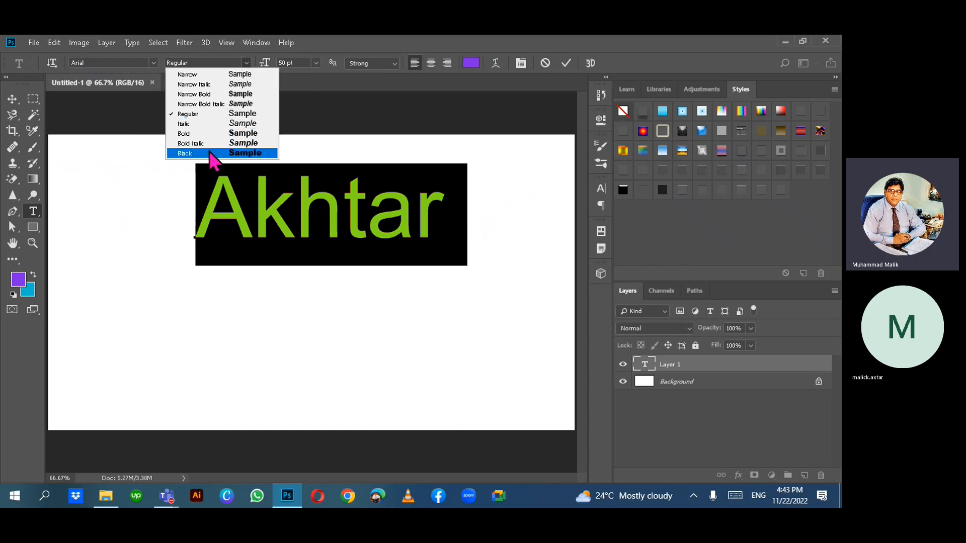
pyautogui.click(218, 112)
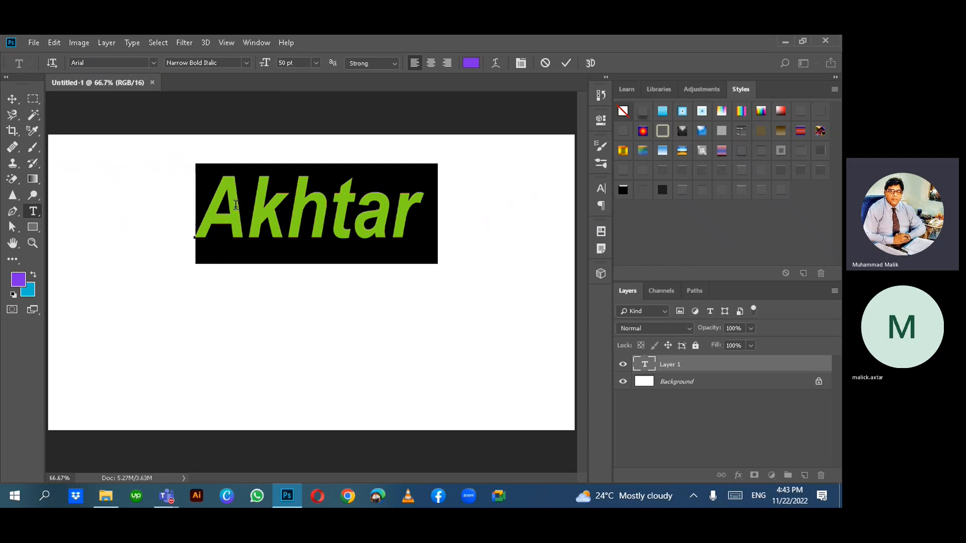
pyautogui.click(246, 64)
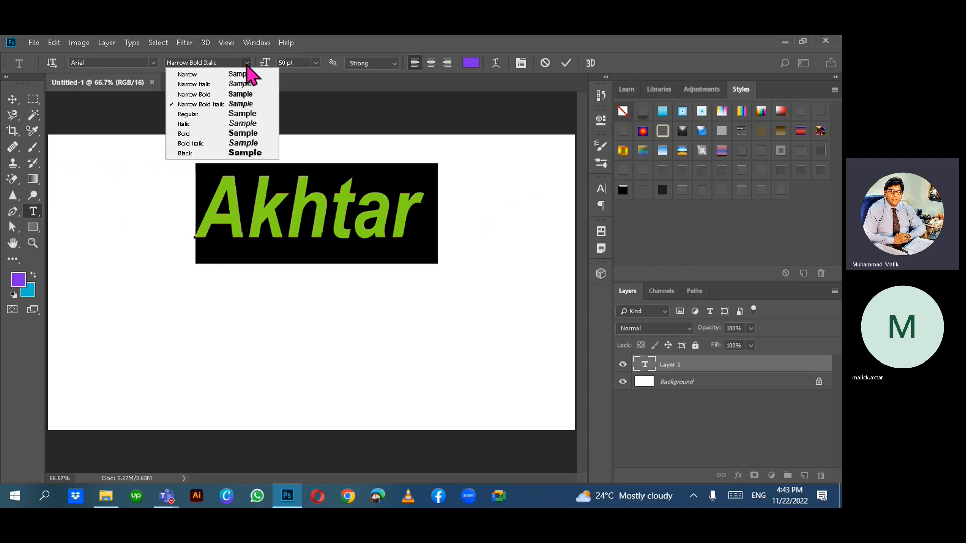
pyautogui.click(201, 75)
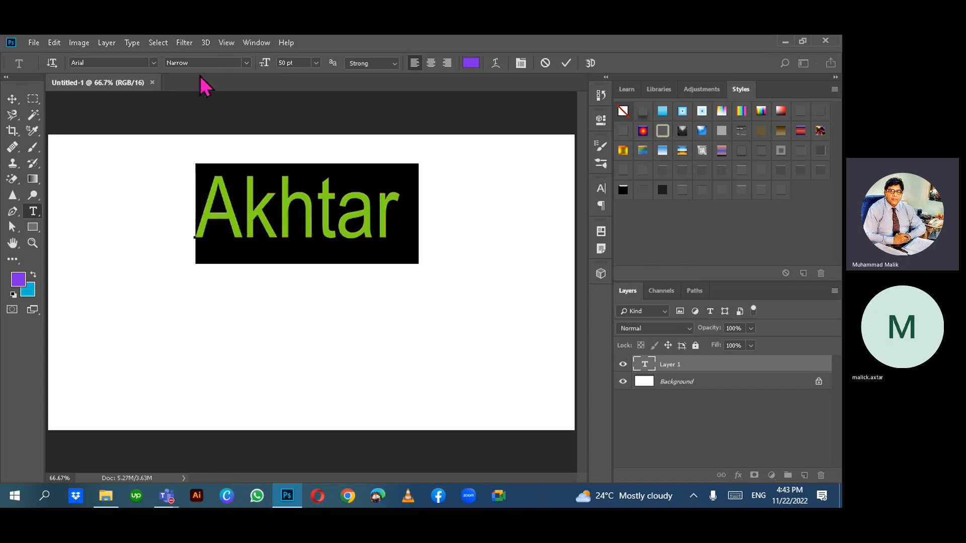
pyautogui.click(245, 62)
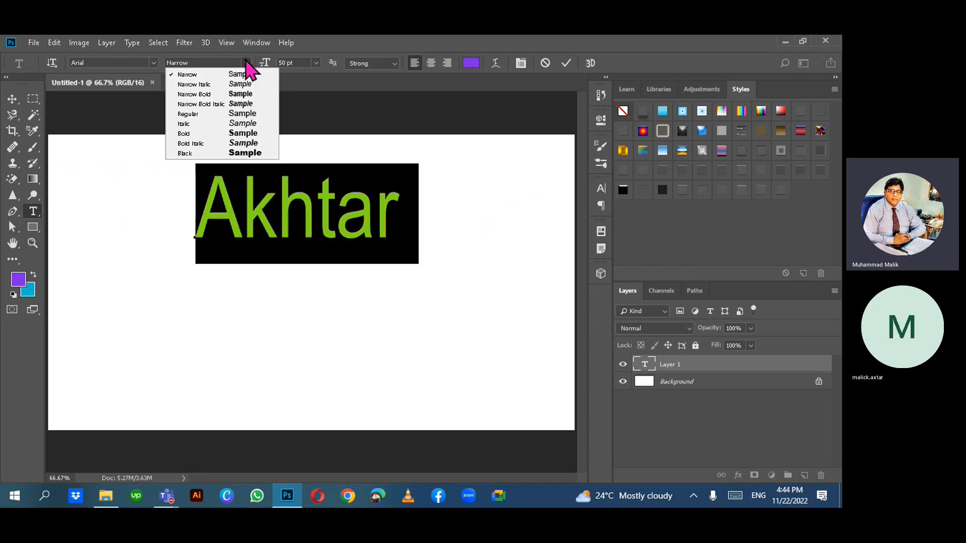
pyautogui.click(196, 153)
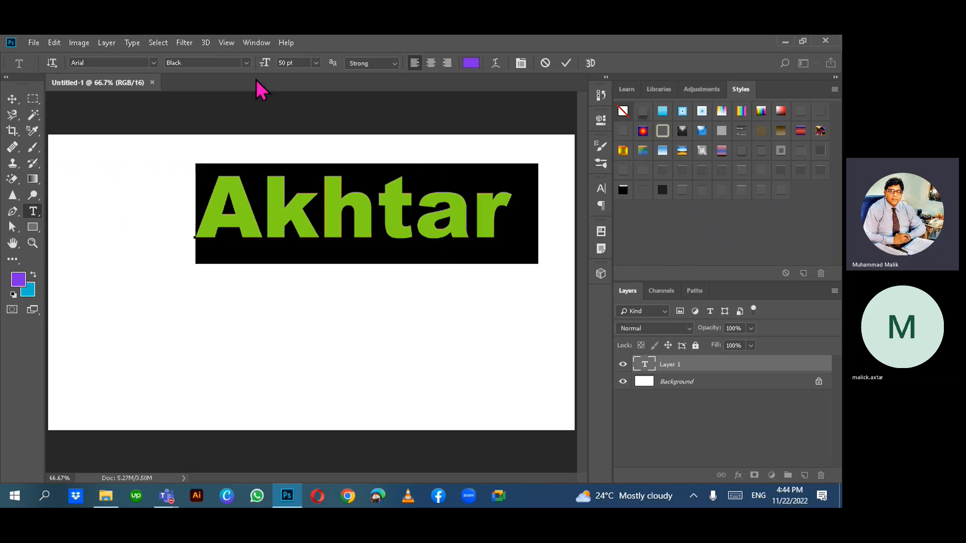
pyautogui.click(246, 63)
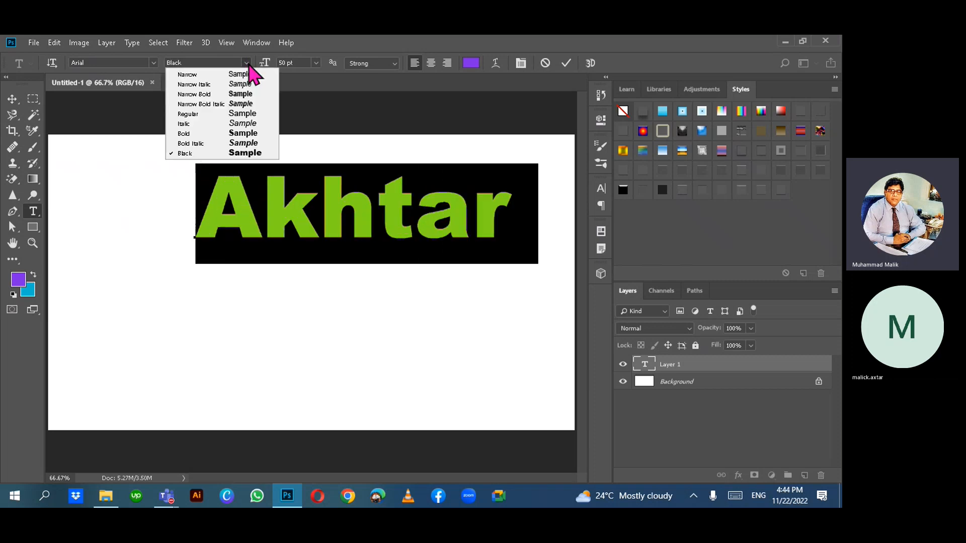
pyautogui.click(204, 126)
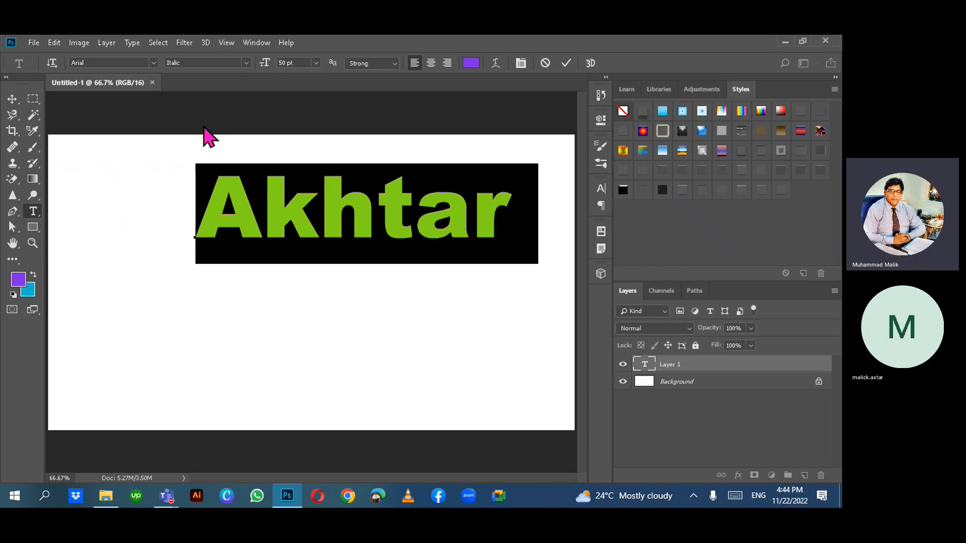
pyautogui.click(246, 63)
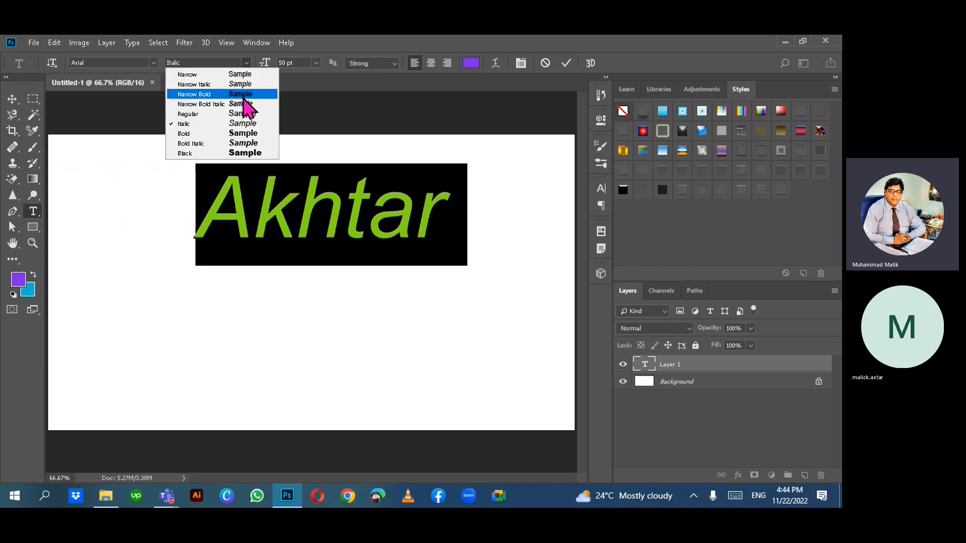
pyautogui.click(223, 144)
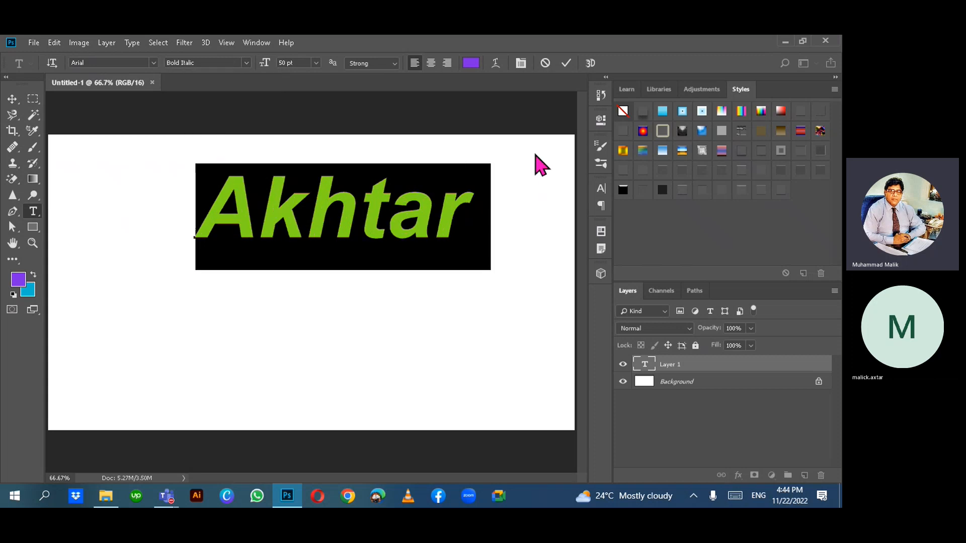
# - Try the text at 60 pt, then enter 15 pt as the size
pyautogui.click(316, 63)
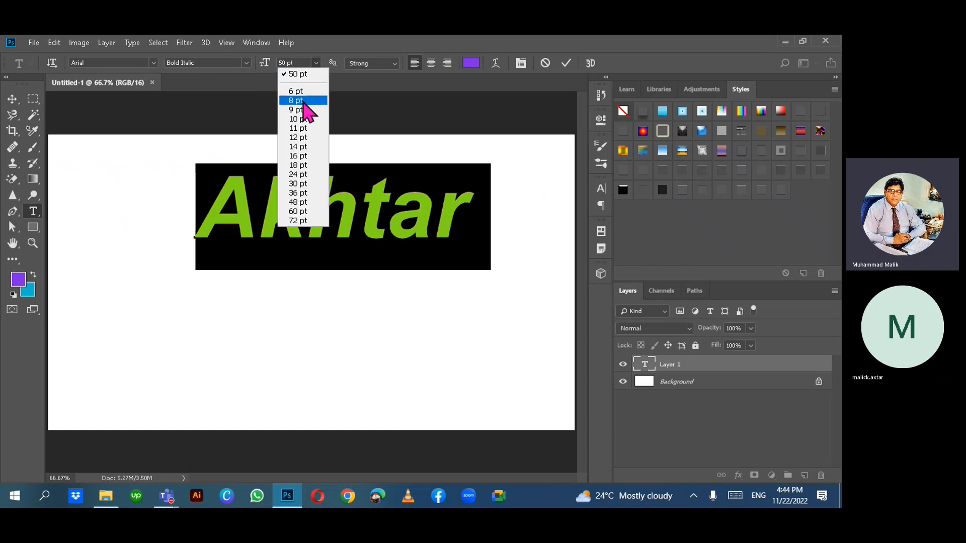
pyautogui.click(300, 211)
pyautogui.click(316, 63)
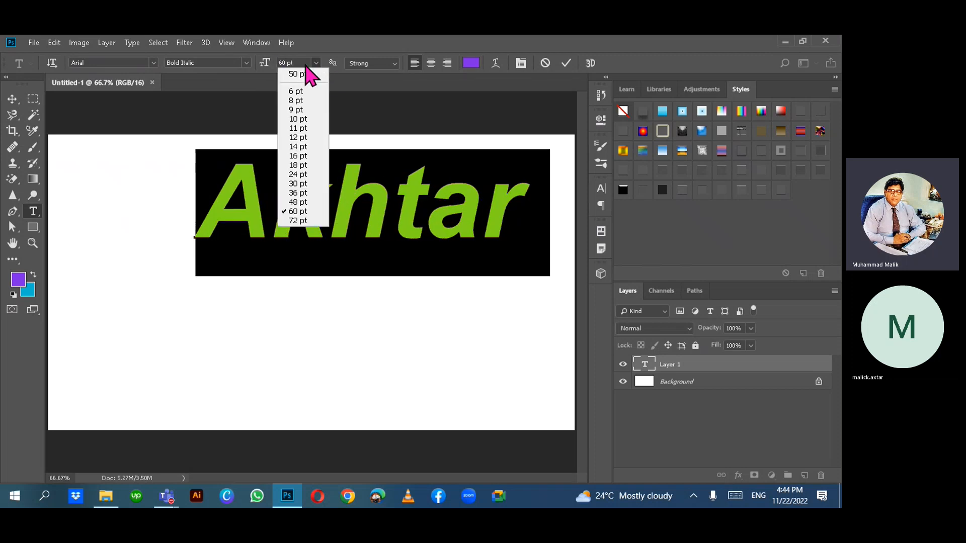
pyautogui.click(302, 63)
pyautogui.press('BackSpace')
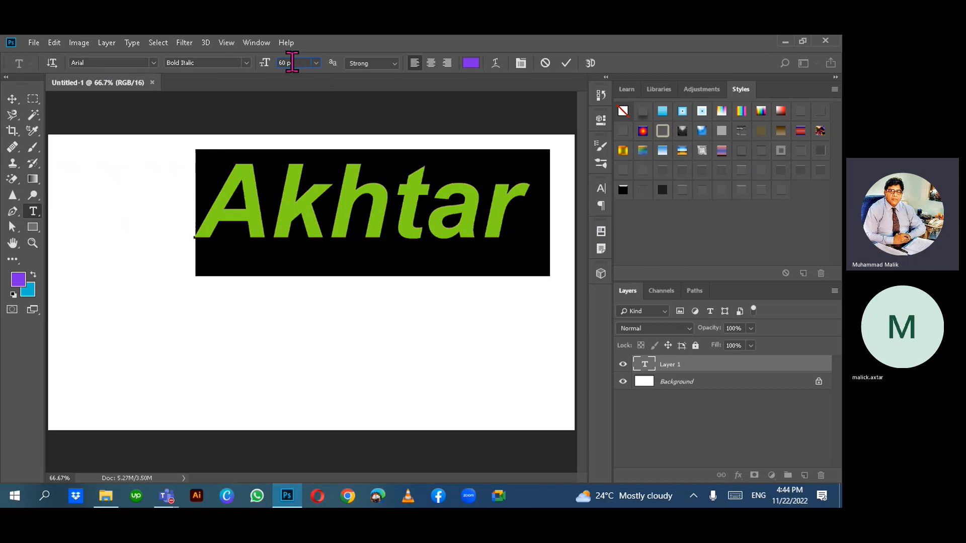
pyautogui.click(296, 62)
pyautogui.moveTo(304, 62); pyautogui.dragTo(276, 62)
pyautogui.write('15')
pyautogui.press('Return')
# - Change the text size to 28 pt
pyautogui.click(317, 64)
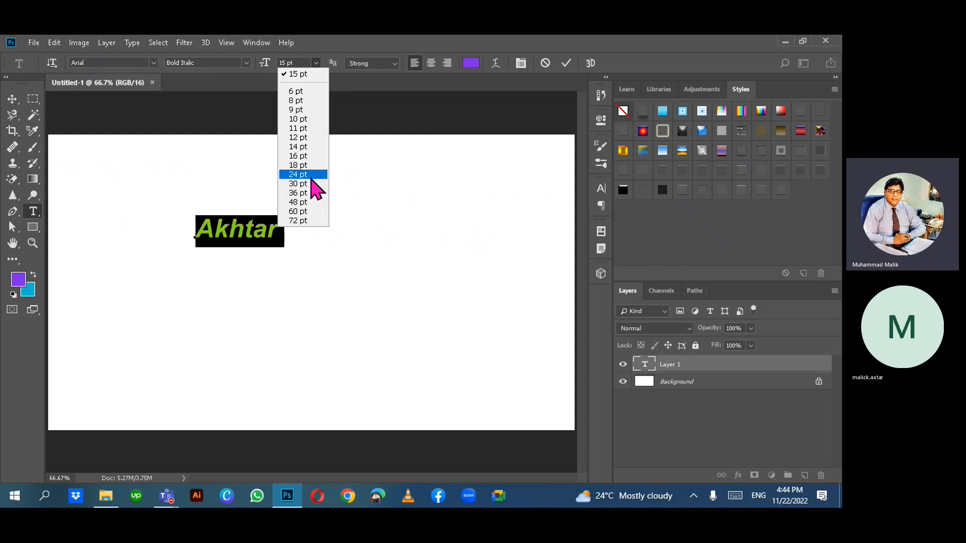
pyautogui.click(299, 59)
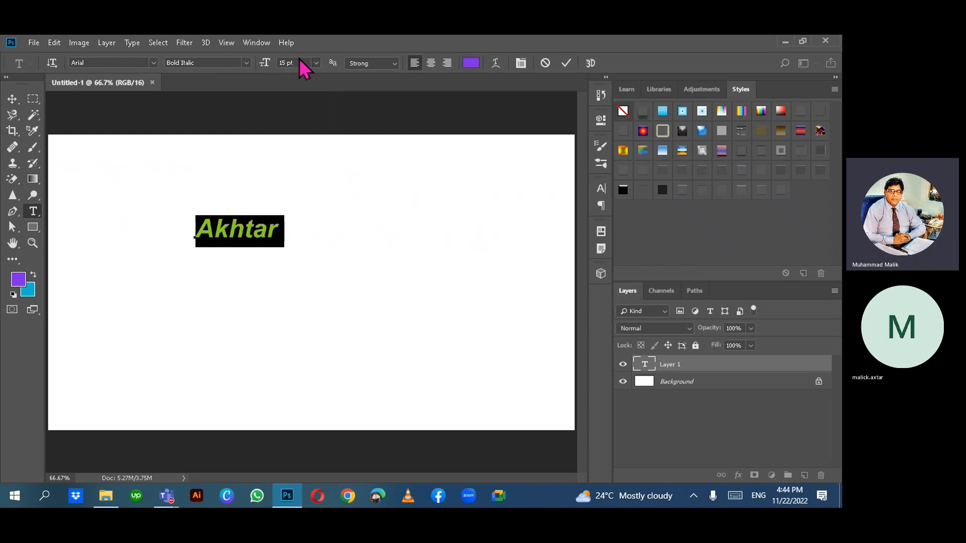
pyautogui.click(288, 63)
pyautogui.write('28')
pyautogui.press('Return')
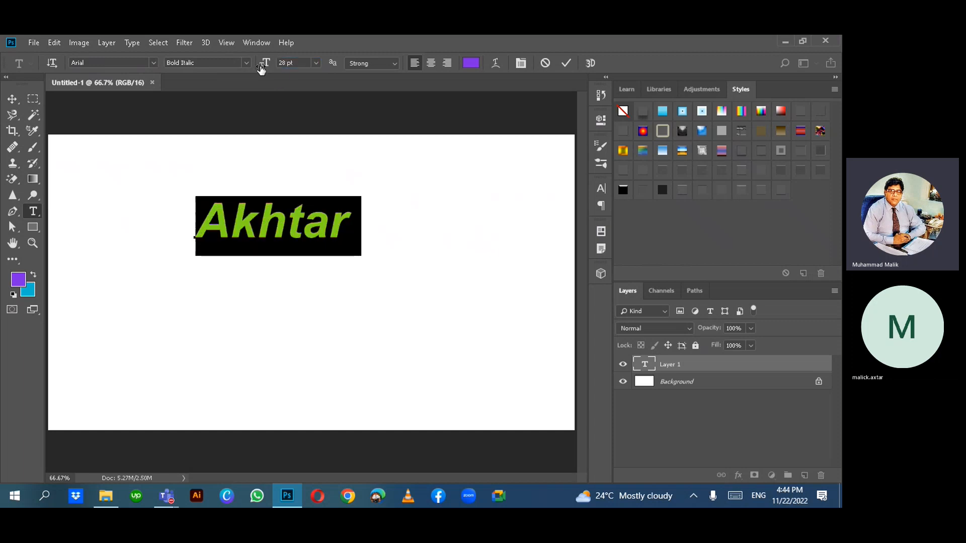
# - Turn off anti-aliasing for the text and commit the edit
pyautogui.click(396, 64)
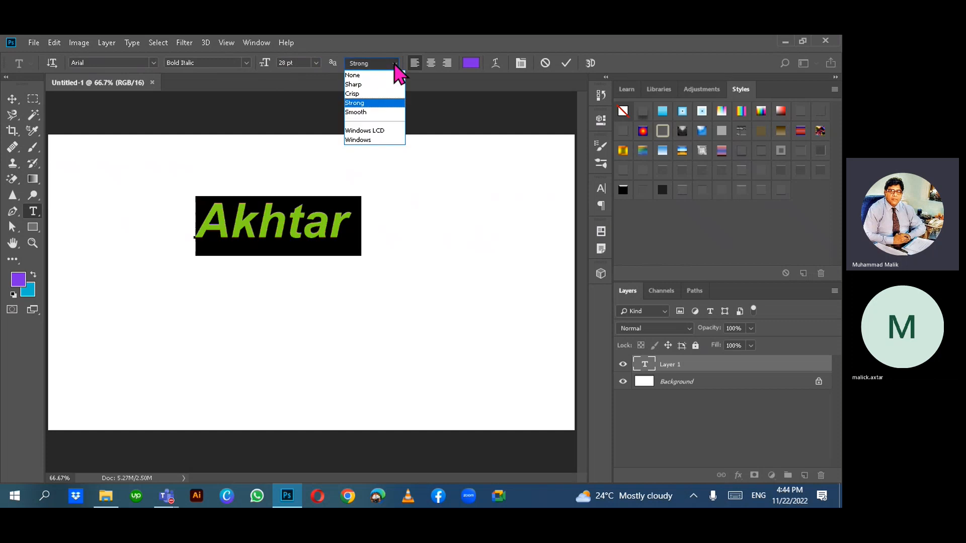
pyautogui.click(366, 76)
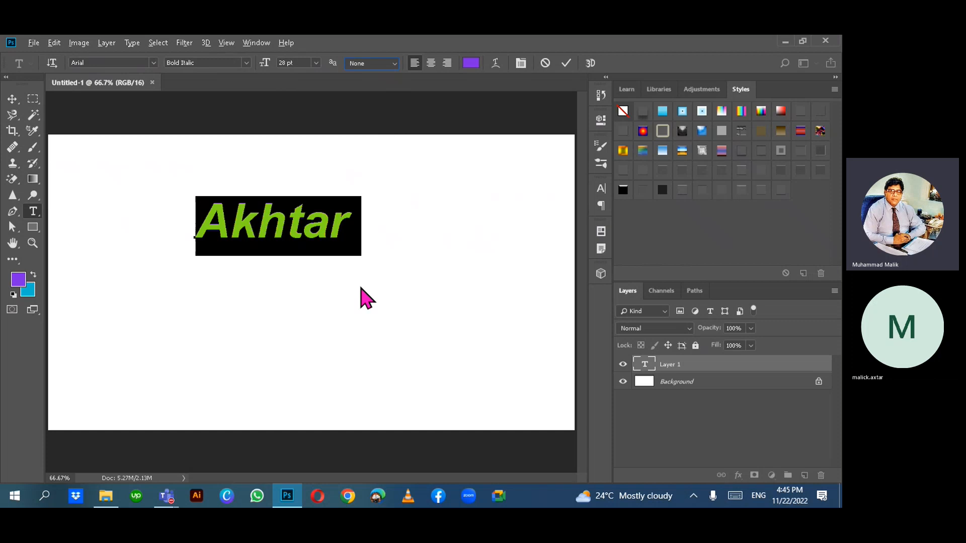
pyautogui.click(566, 61)
# - Zoom in on the canvas and click back into the Akhtar text
pyautogui.scroll(3, 351, 277)
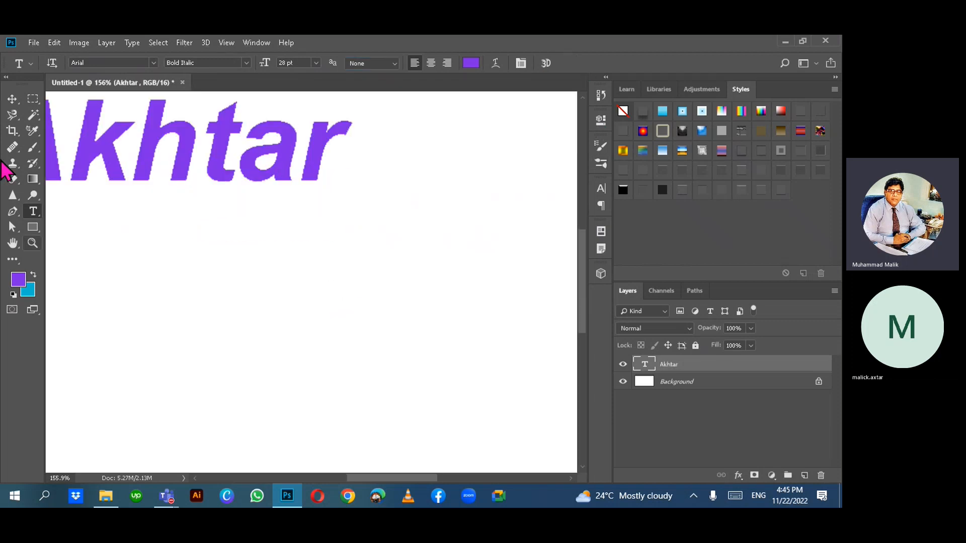
pyautogui.scroll(1, 130, 157)
pyautogui.scroll(1, 129, 157)
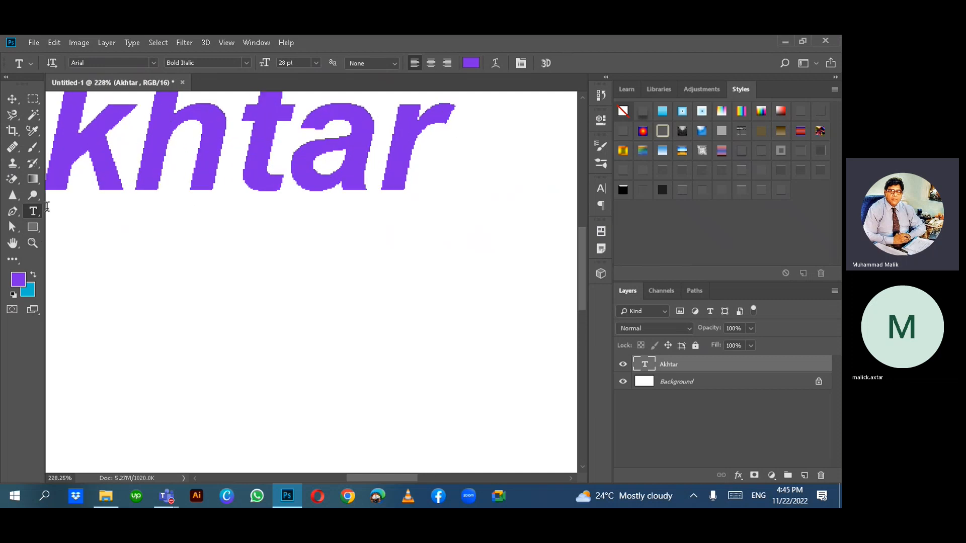
pyautogui.click(177, 155)
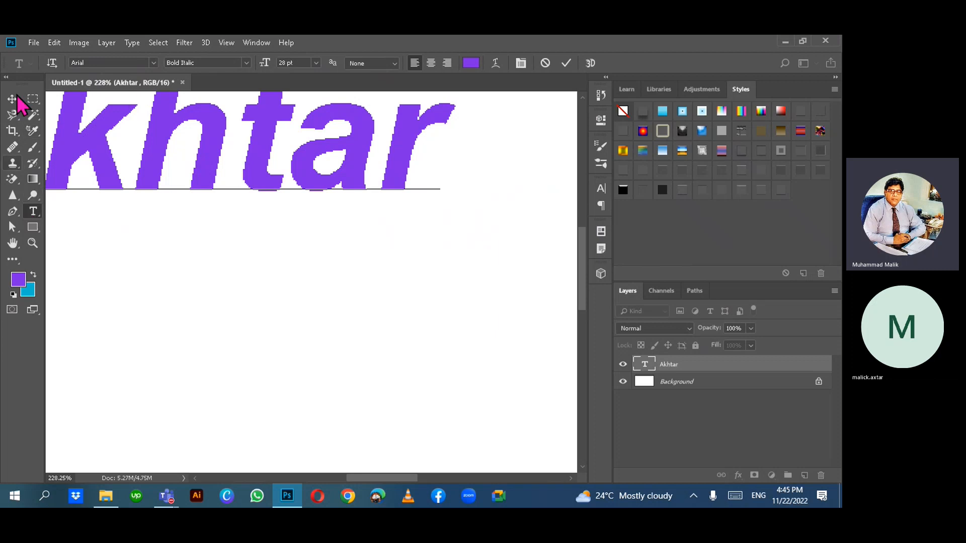
pyautogui.click(567, 62)
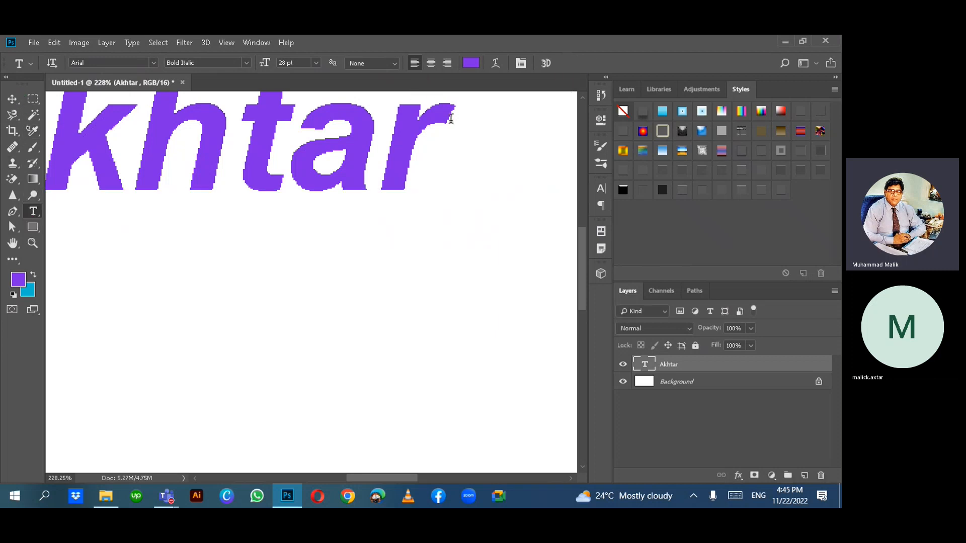
pyautogui.click(248, 318)
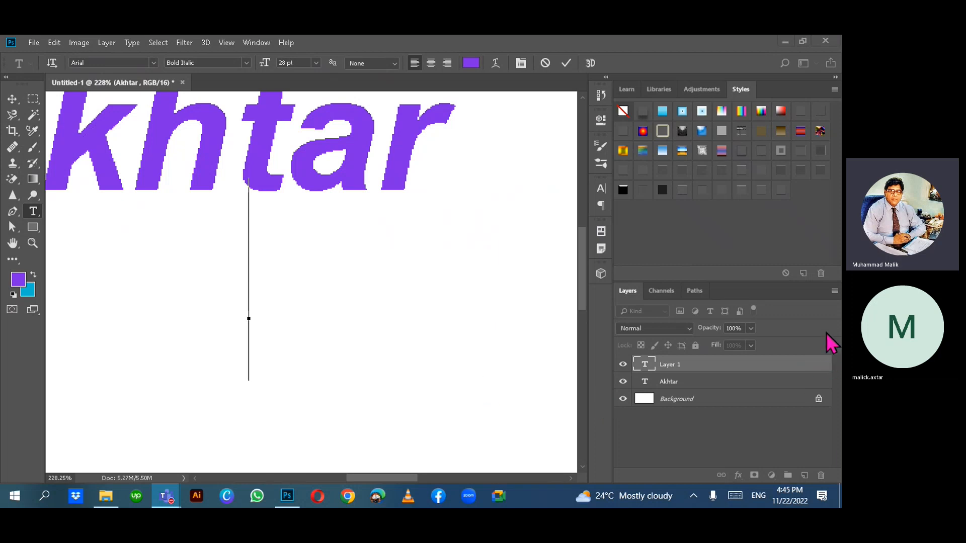
pyautogui.moveTo(824, 363); pyautogui.dragTo(176, 338)
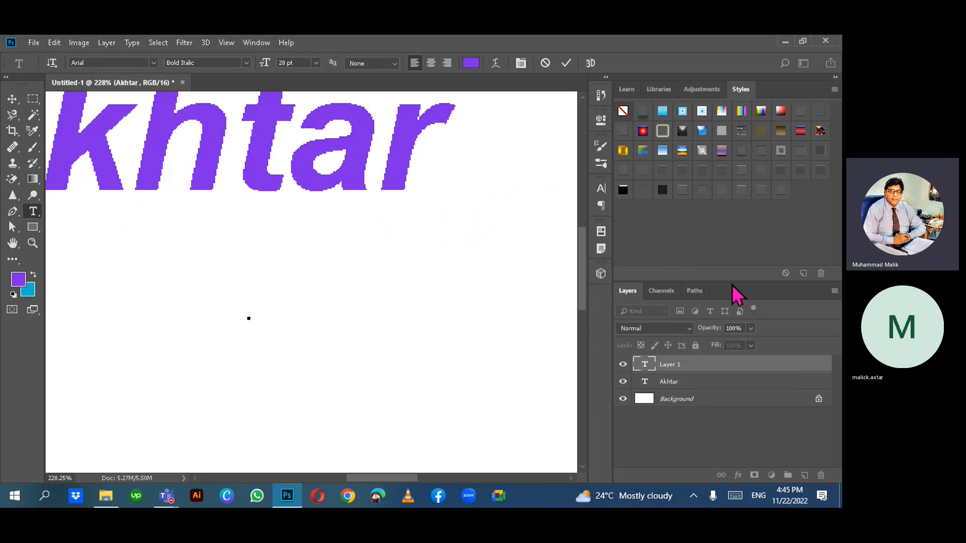
pyautogui.moveTo(731, 280); pyautogui.dragTo(735, 229)
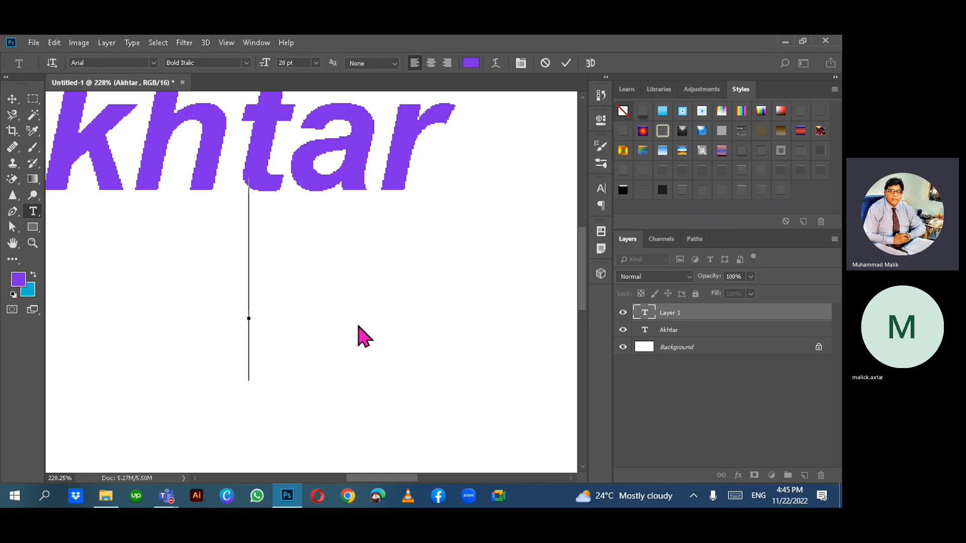
pyautogui.click(13, 104)
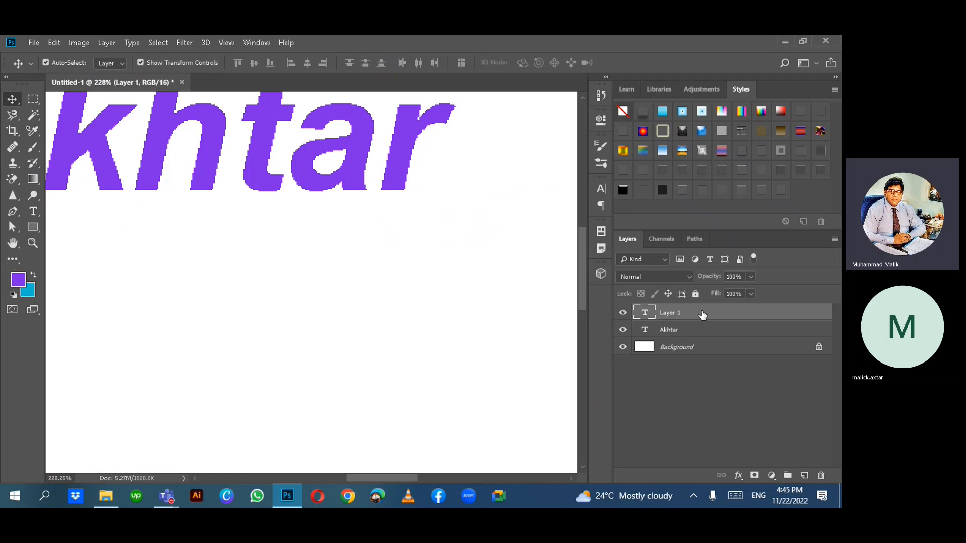
pyautogui.press('Delete')
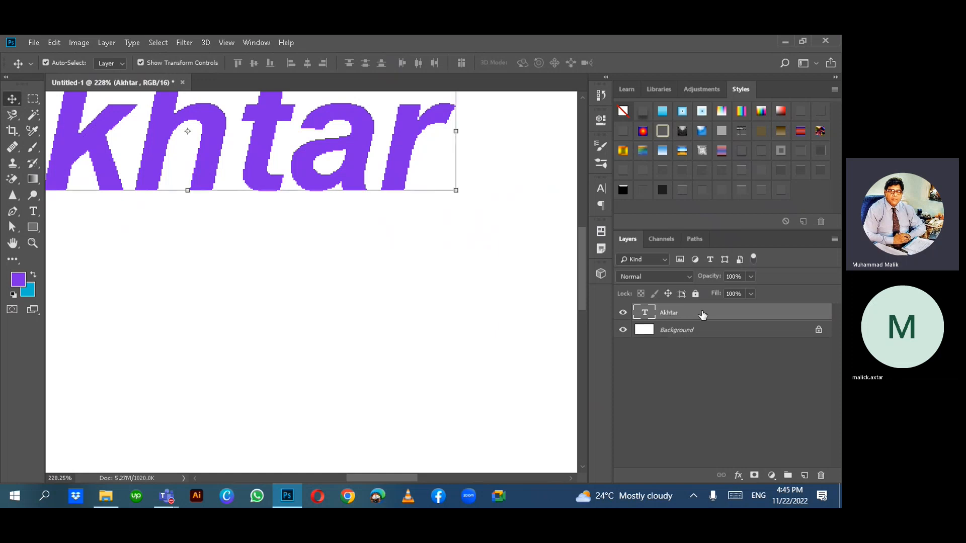
pyautogui.click(33, 212)
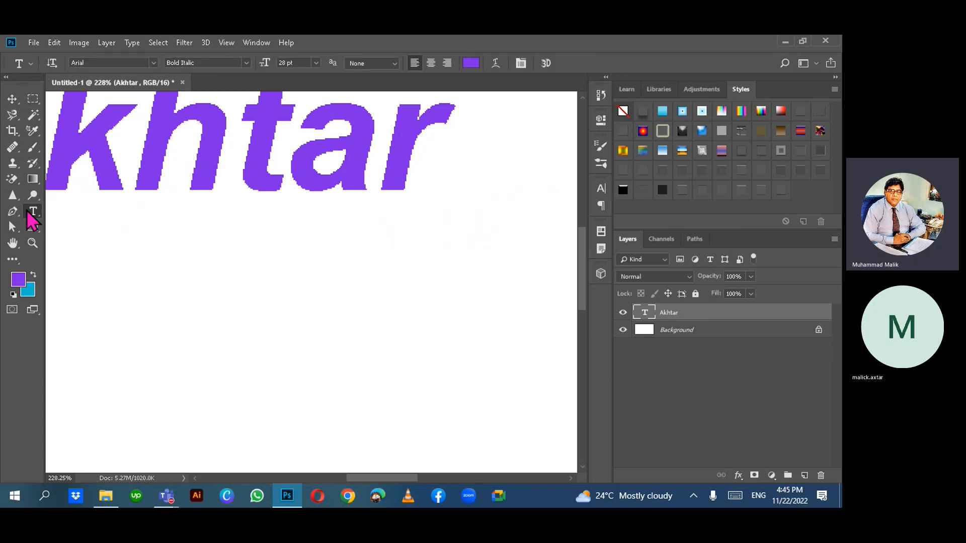
# - Click into the Akhtar text, remove stray typed letters, and move the caret to its start
pyautogui.click(167, 158)
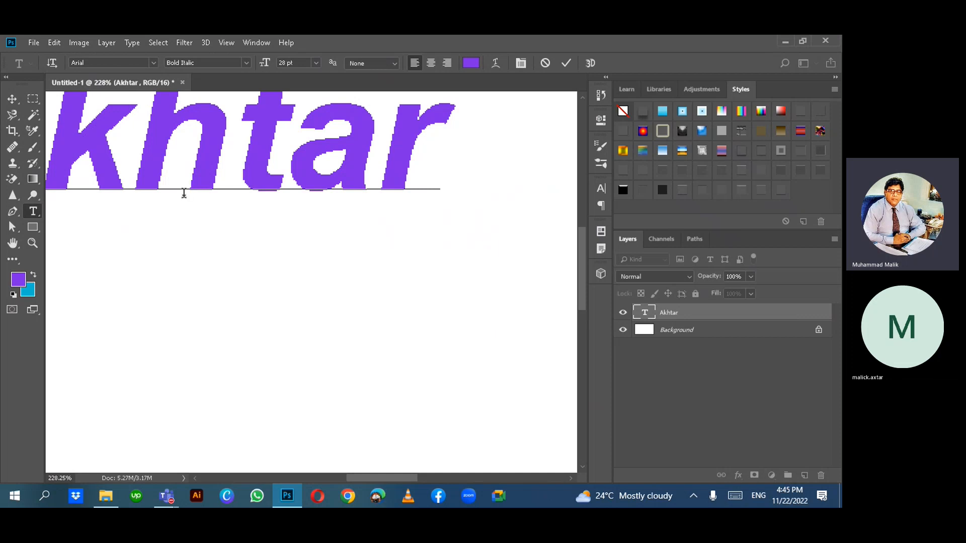
pyautogui.hscroll(1, 184, 197)
pyautogui.hscroll(-4, 184, 196)
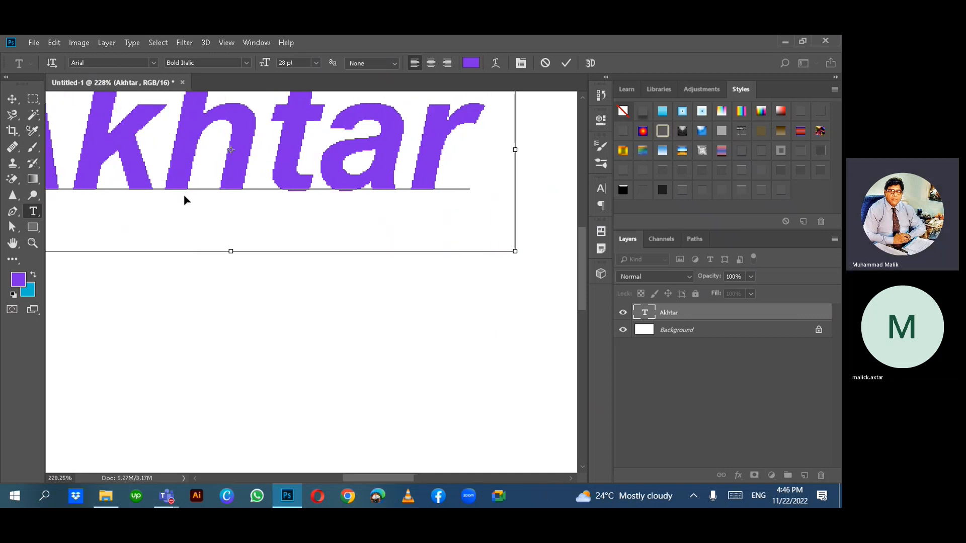
pyautogui.hscroll(-2, 184, 201)
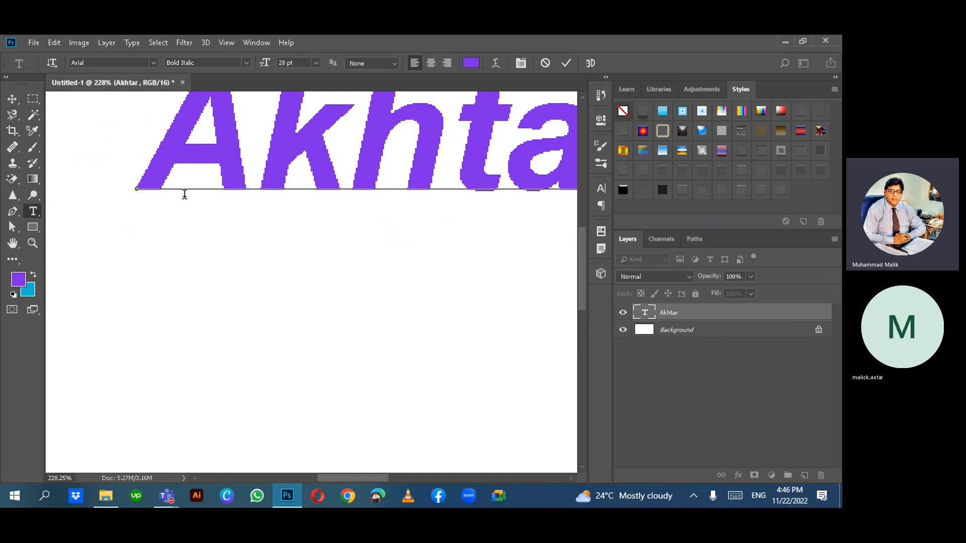
pyautogui.write('a')
pyautogui.press('BackSpace')
pyautogui.click(359, 149)
pyautogui.write('t')
pyautogui.press('BackSpace')
pyautogui.scroll(3, 384, 187)
pyautogui.press('Home')
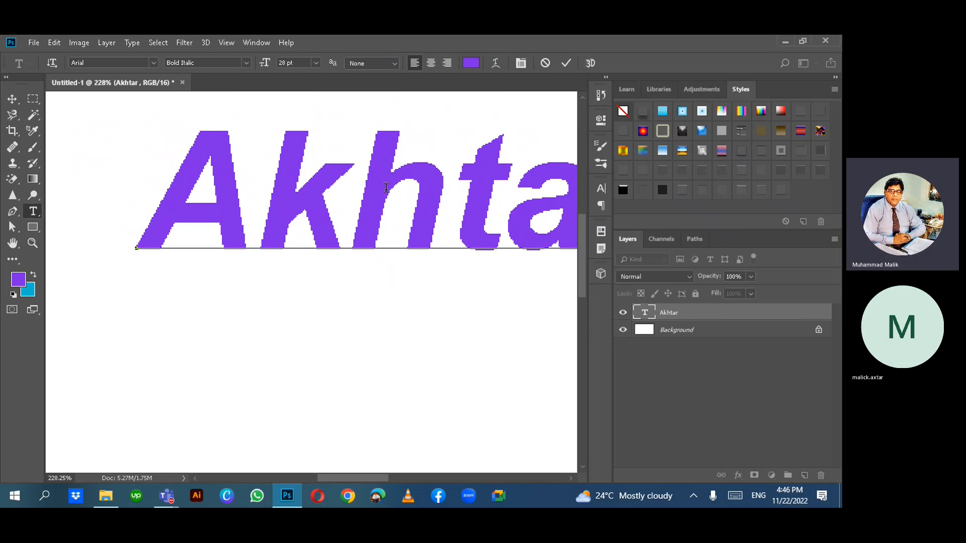
# - Select every letter of Akhtar with Ctrl+A, ready for restyling
pyautogui.hscroll(5, 387, 194)
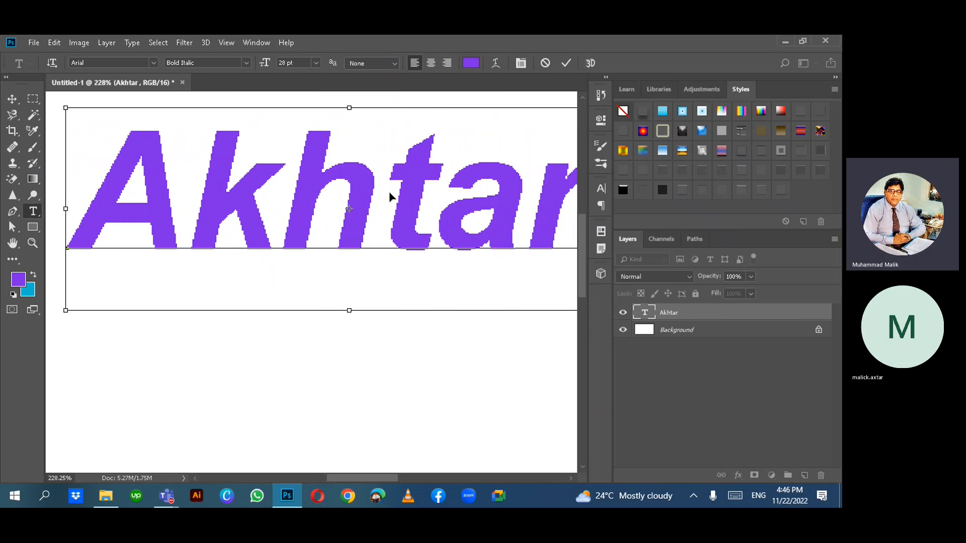
pyautogui.hscroll(3, 390, 195)
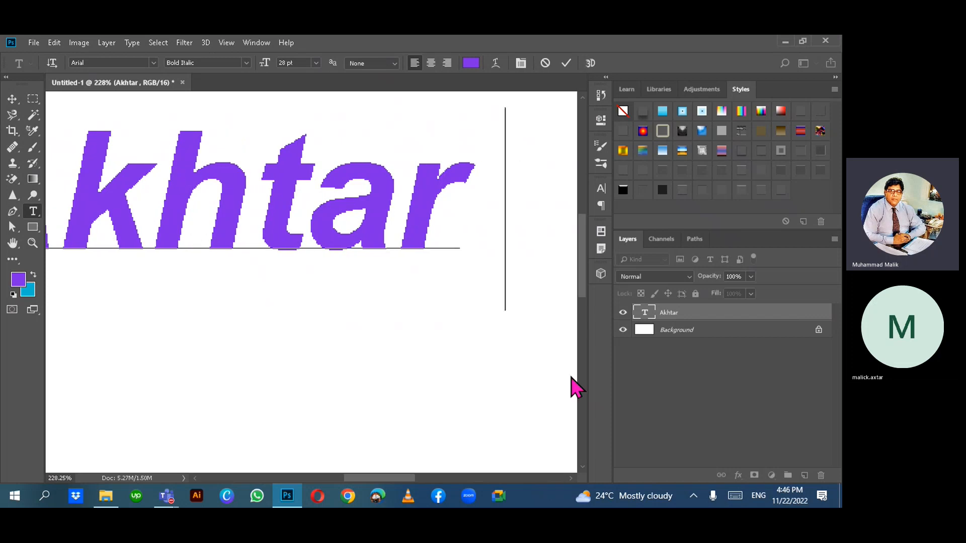
pyautogui.hotkey('ctrl', 'a')
pyautogui.press('Right')
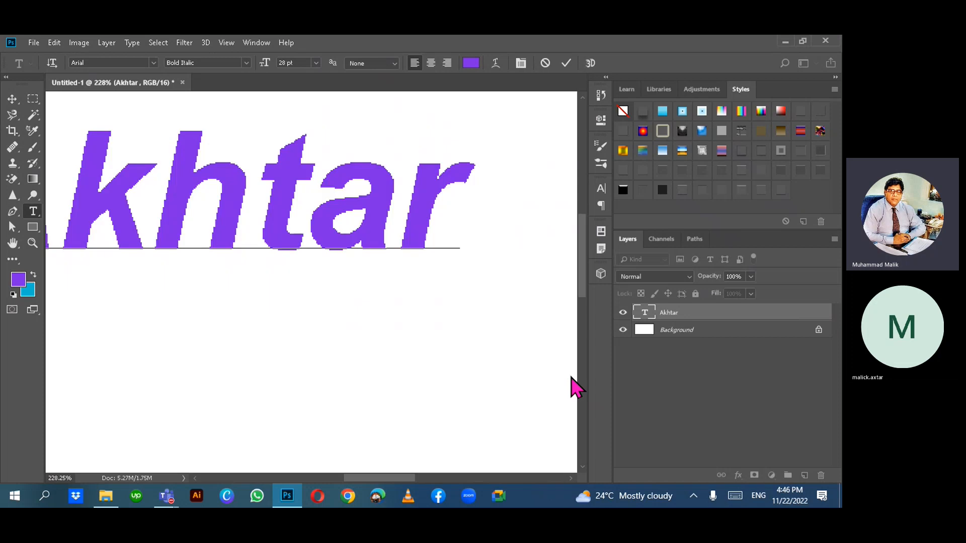
pyautogui.hscroll(3, 456, 333)
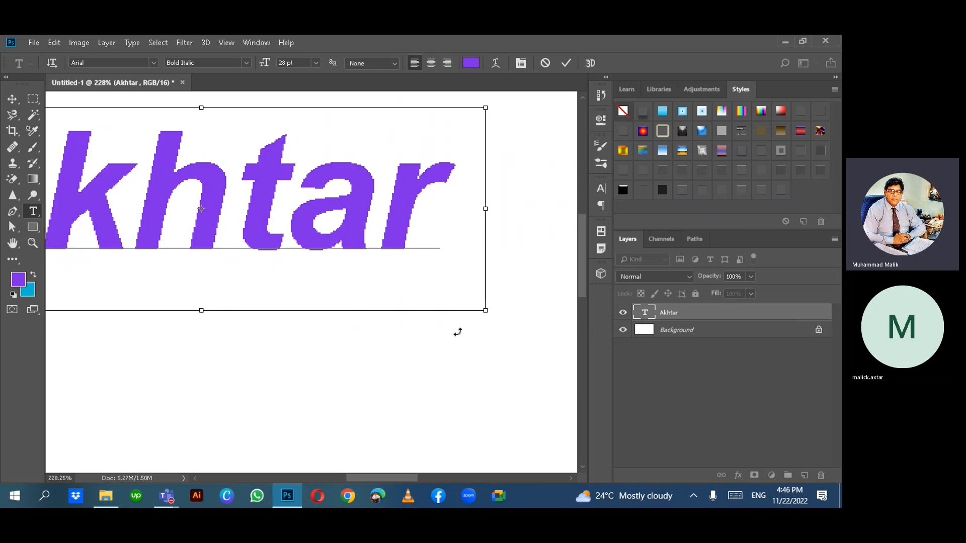
pyautogui.hscroll(-10, 456, 333)
pyautogui.hscroll(-2, 456, 333)
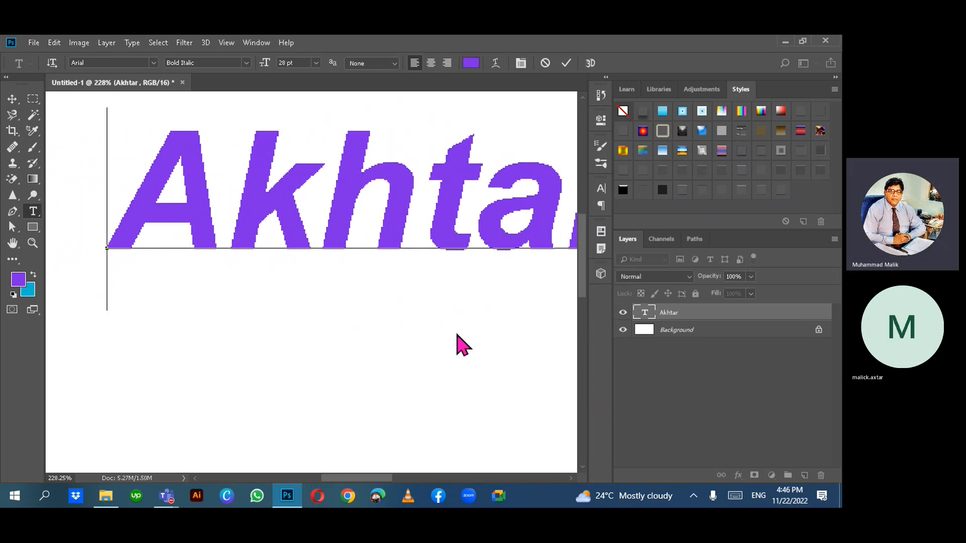
pyautogui.hotkey('ctrl', 'a')
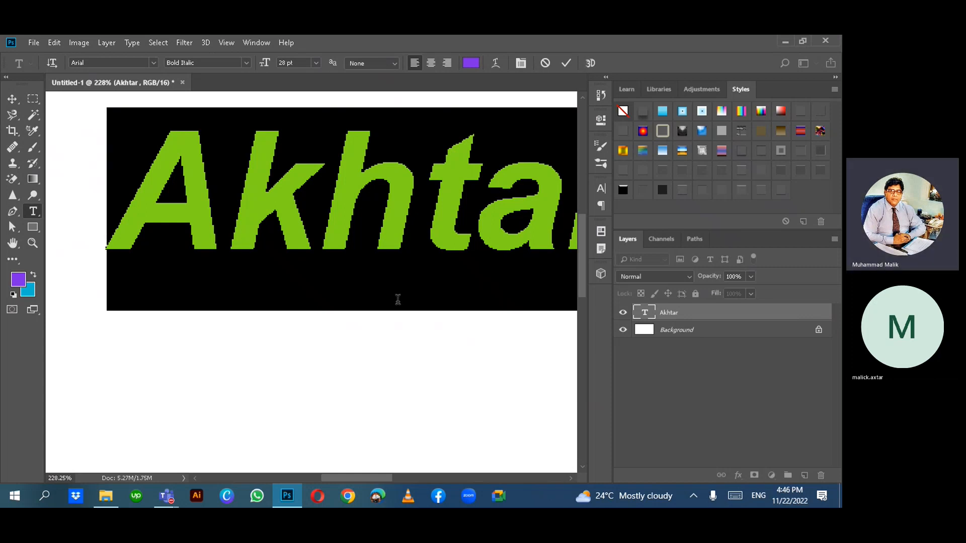
# - Set the Akhtar text's font family to Elephant Regular, keeping it at 28 pt
pyautogui.click(152, 62)
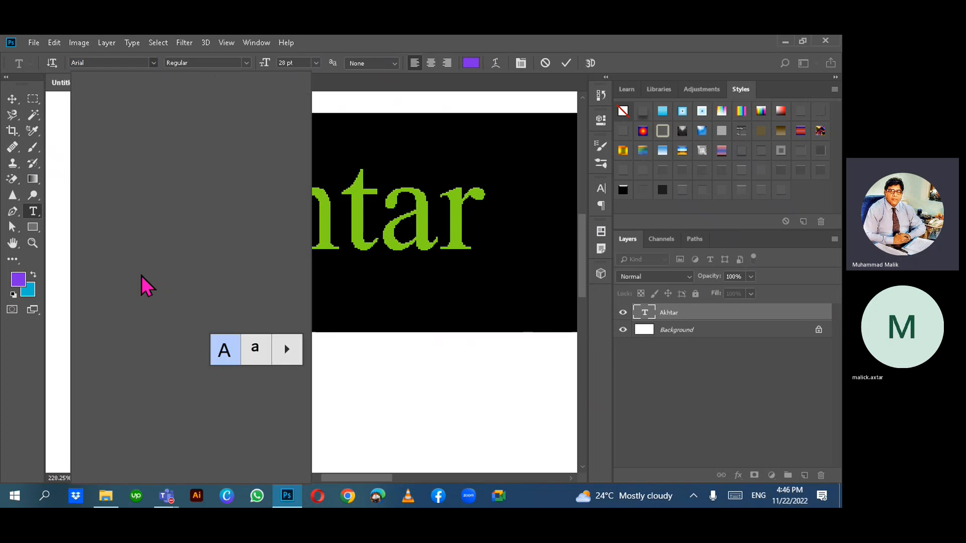
pyautogui.click(134, 276)
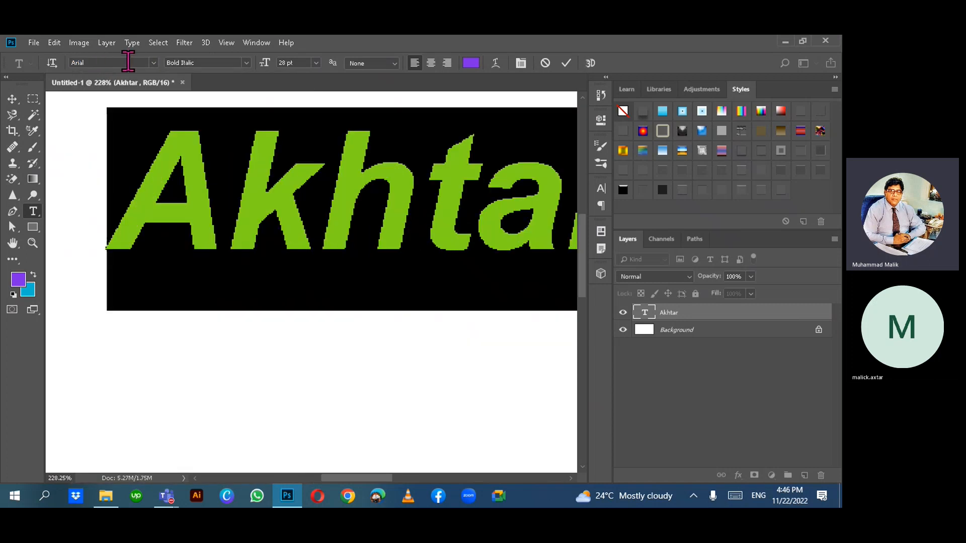
pyautogui.click(153, 62)
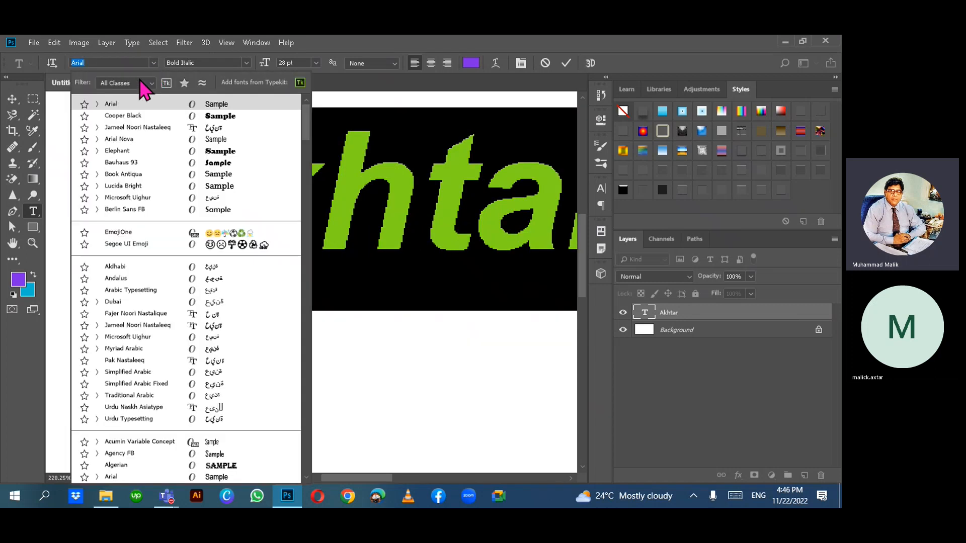
pyautogui.press('Escape')
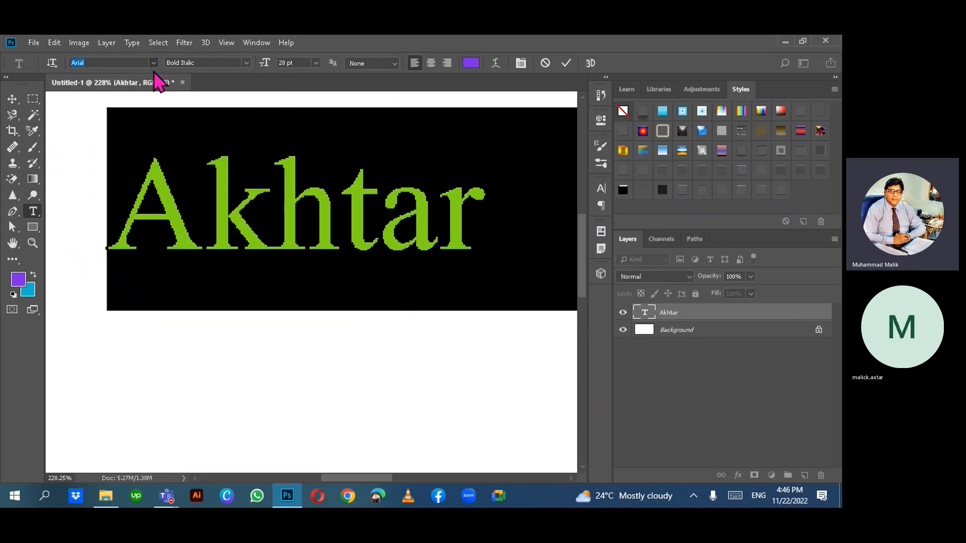
pyautogui.click(154, 63)
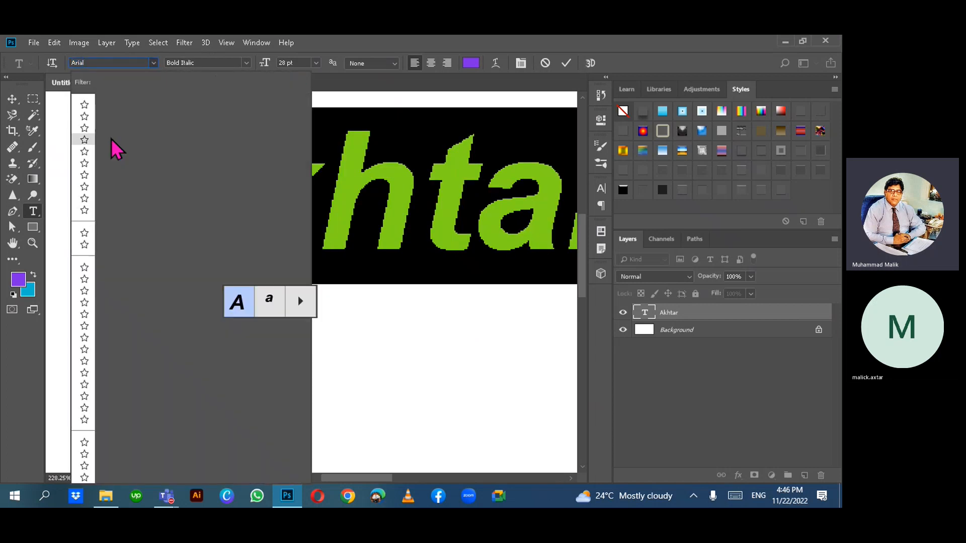
pyautogui.click(80, 62)
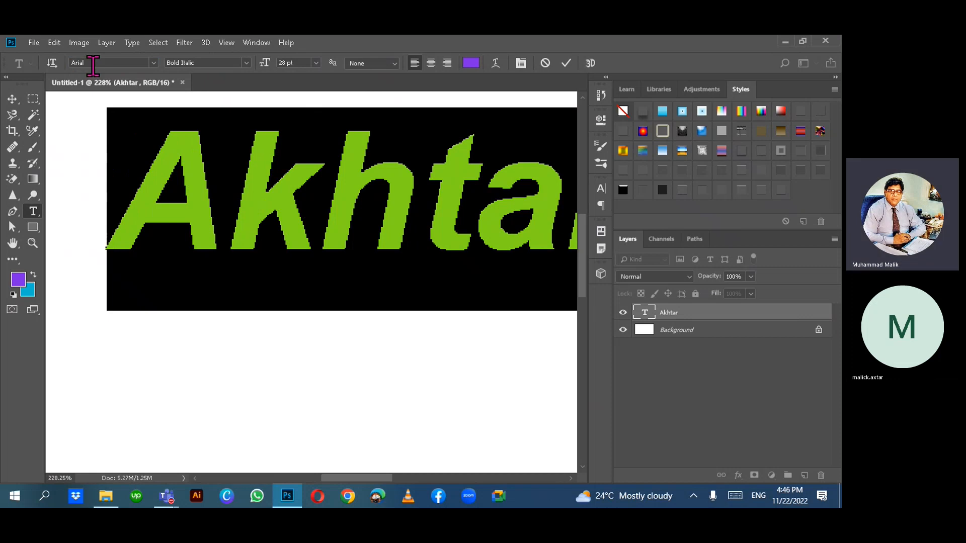
pyautogui.click(154, 63)
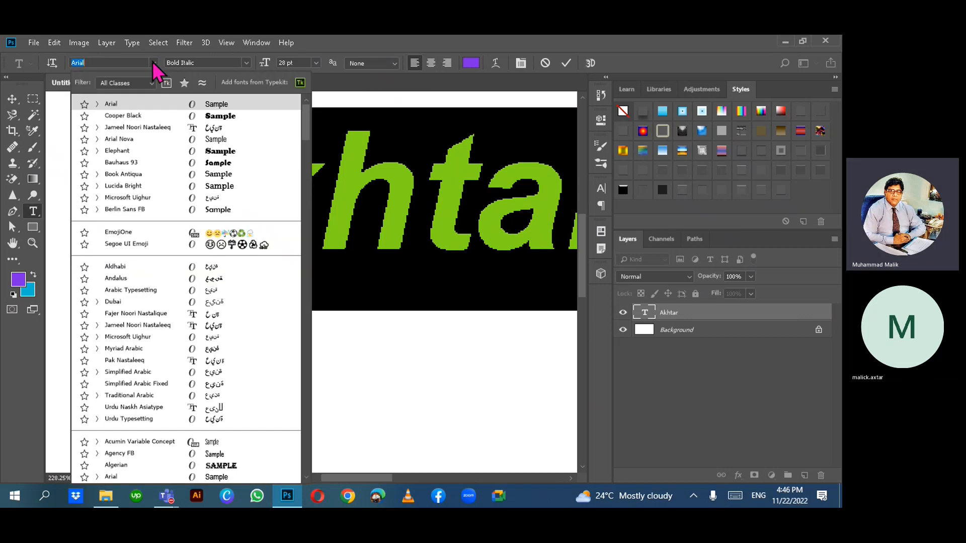
pyautogui.press('Down')
pyautogui.press('Down')
pyautogui.press('Down')
pyautogui.press('Down')
pyautogui.press('Down')
pyautogui.press('Down')
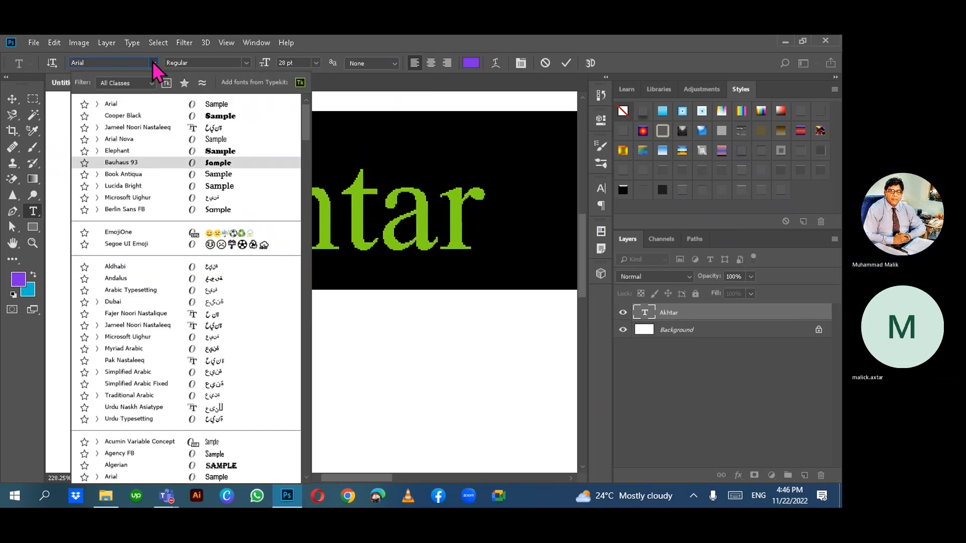
pyautogui.press('Up')
pyautogui.press('Up')
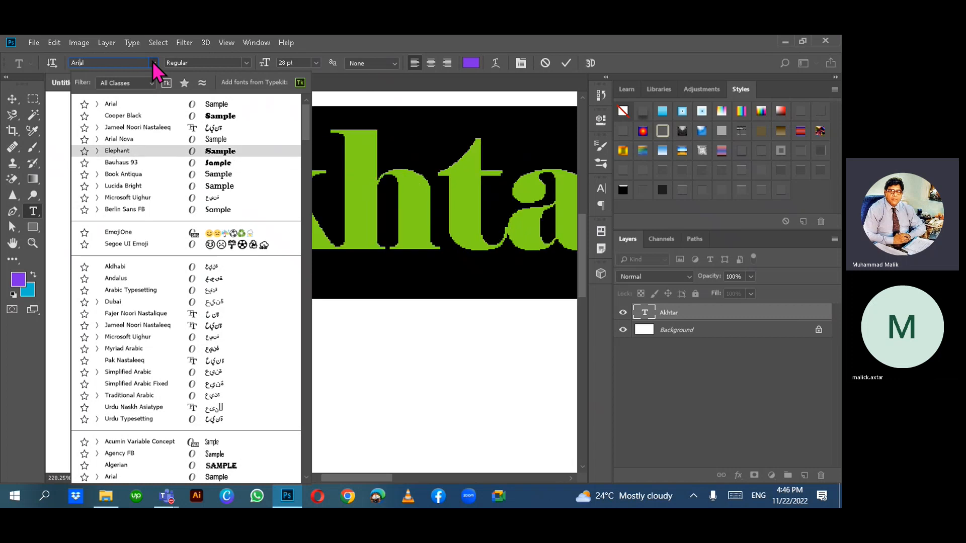
pyautogui.press('Return')
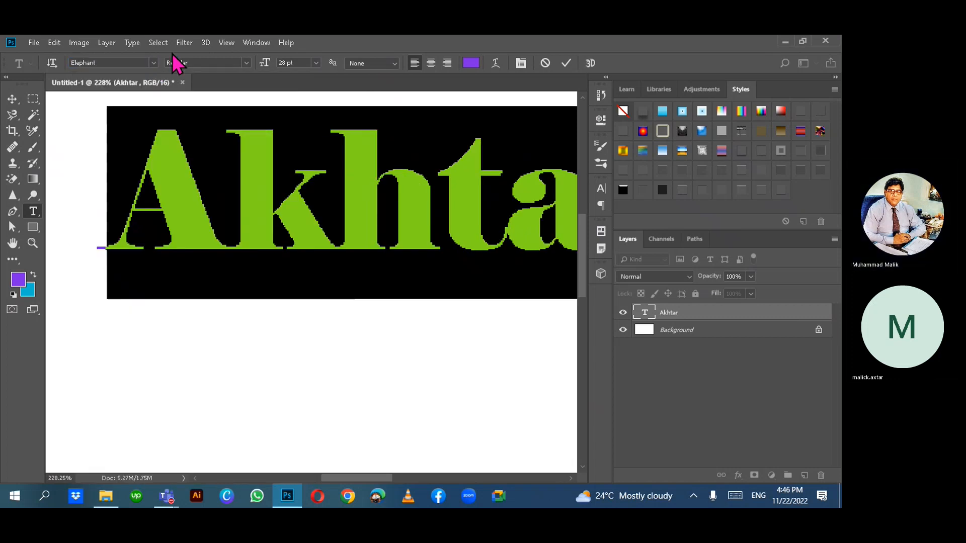
# - Compare Sharp and None anti-aliasing on the Akhtar text
pyautogui.click(394, 63)
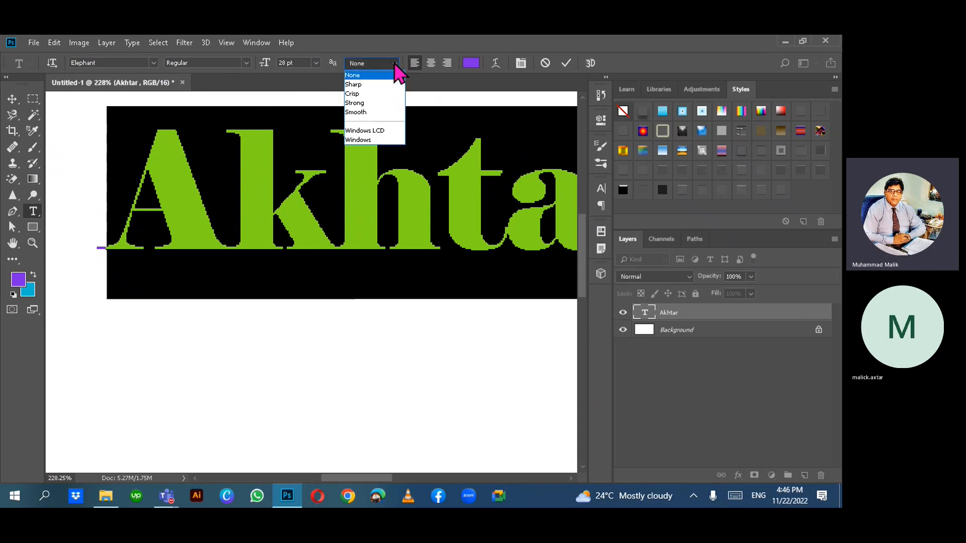
pyautogui.click(368, 84)
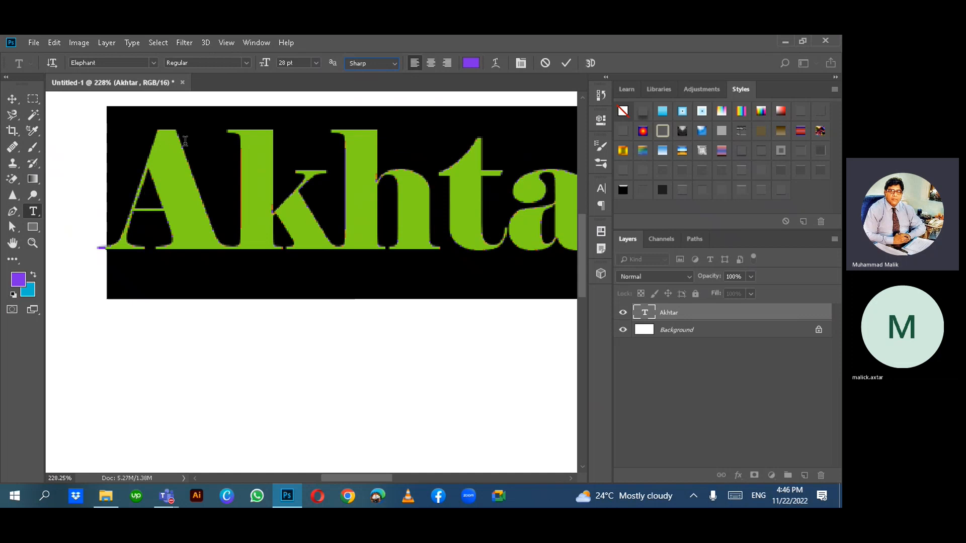
pyautogui.click(394, 63)
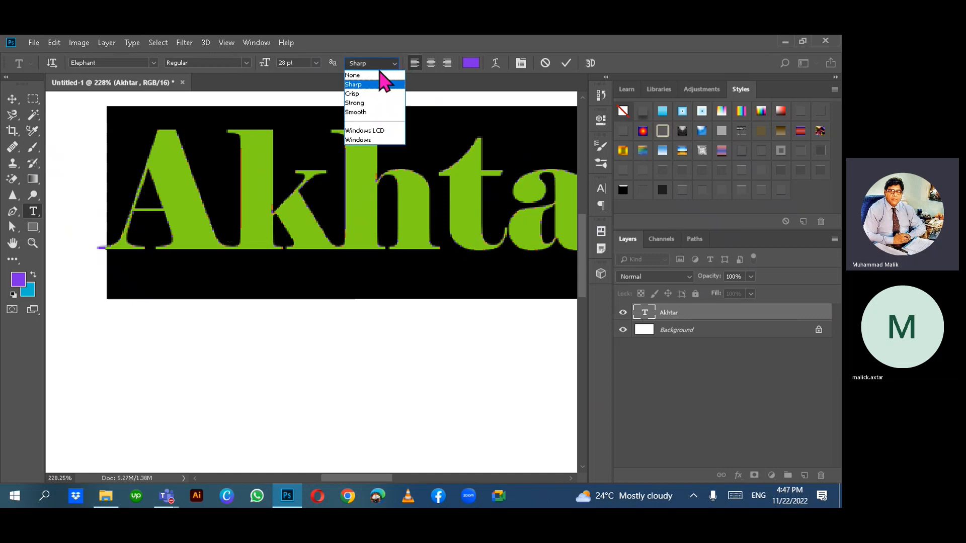
pyautogui.click(378, 76)
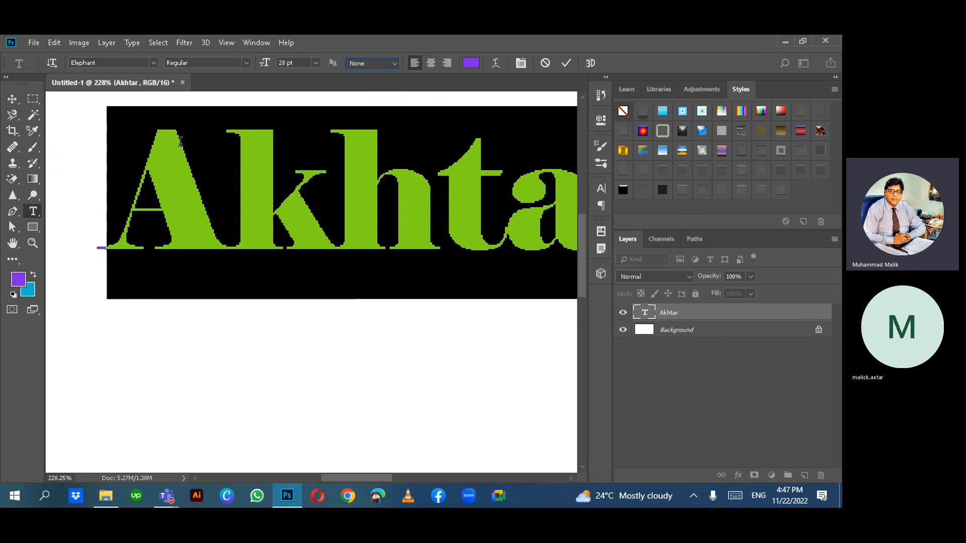
pyautogui.click(393, 65)
pyautogui.click(368, 86)
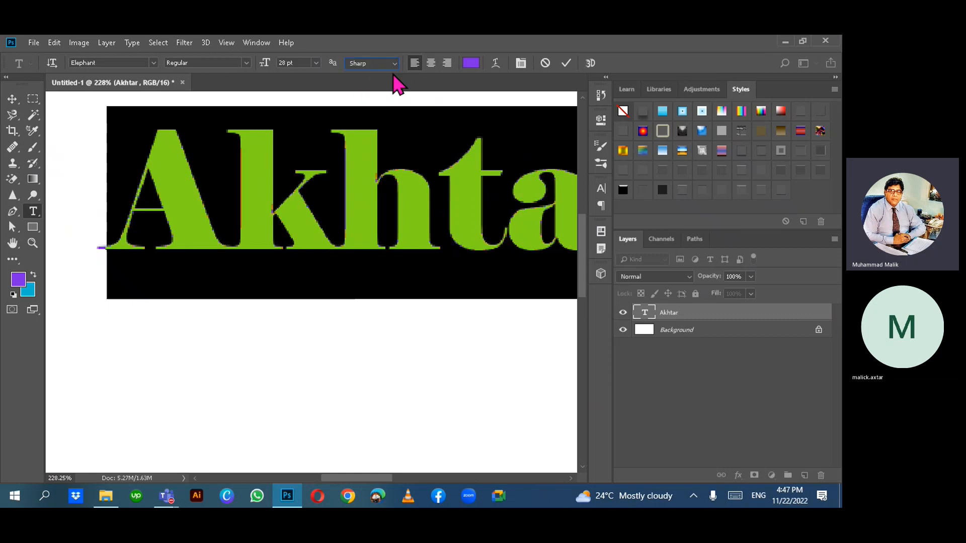
# - Try Crisp and Strong, settle on Smooth anti-aliasing, and commit the text edit
pyautogui.click(394, 64)
pyautogui.click(361, 94)
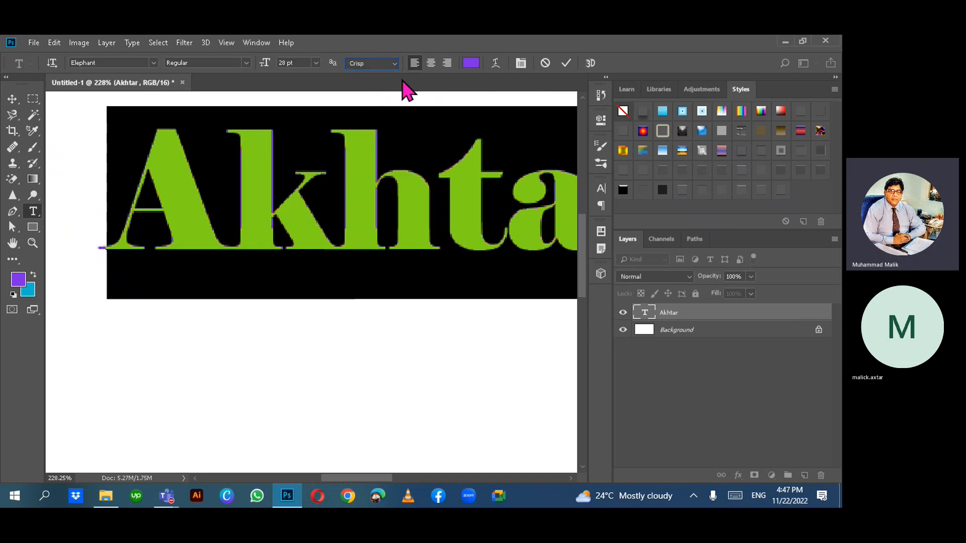
pyautogui.click(394, 64)
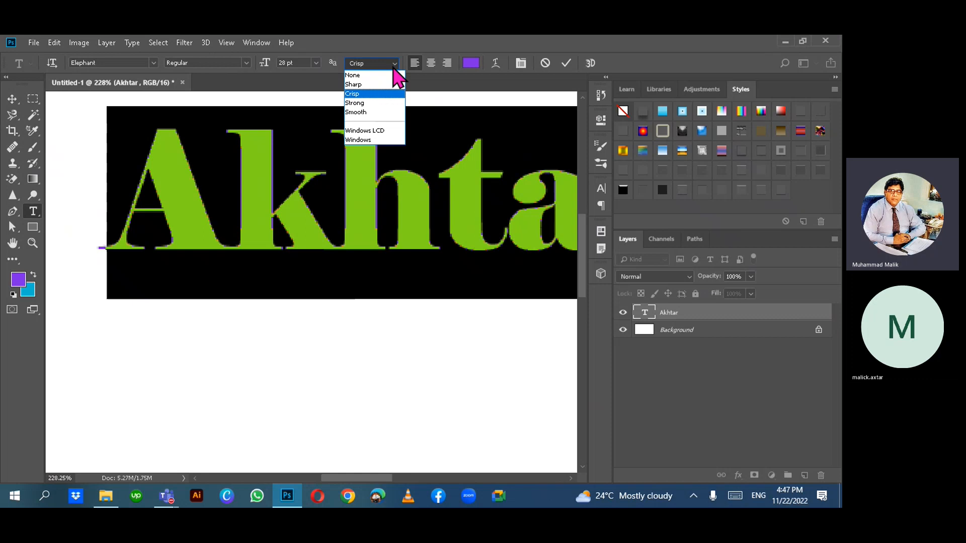
pyautogui.click(373, 106)
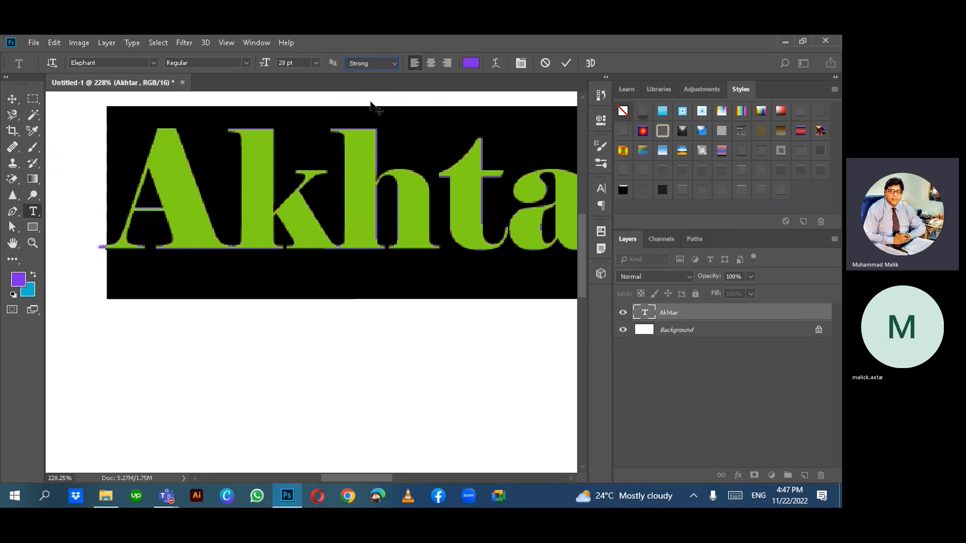
pyautogui.click(395, 64)
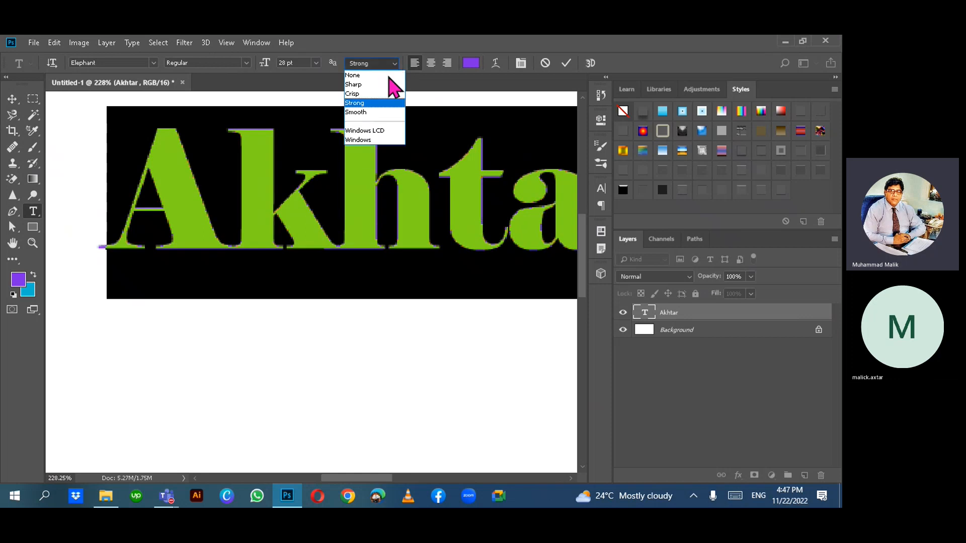
pyautogui.click(372, 112)
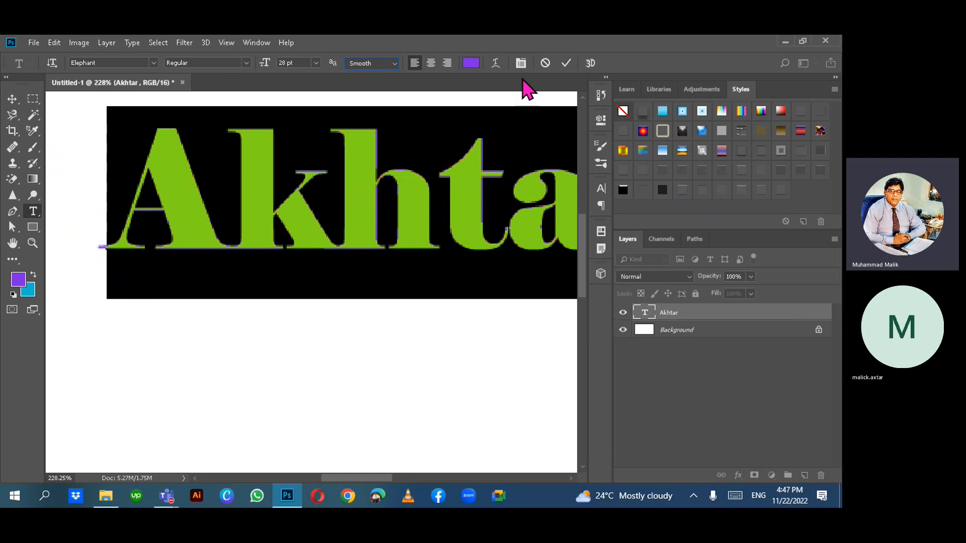
pyautogui.click(567, 63)
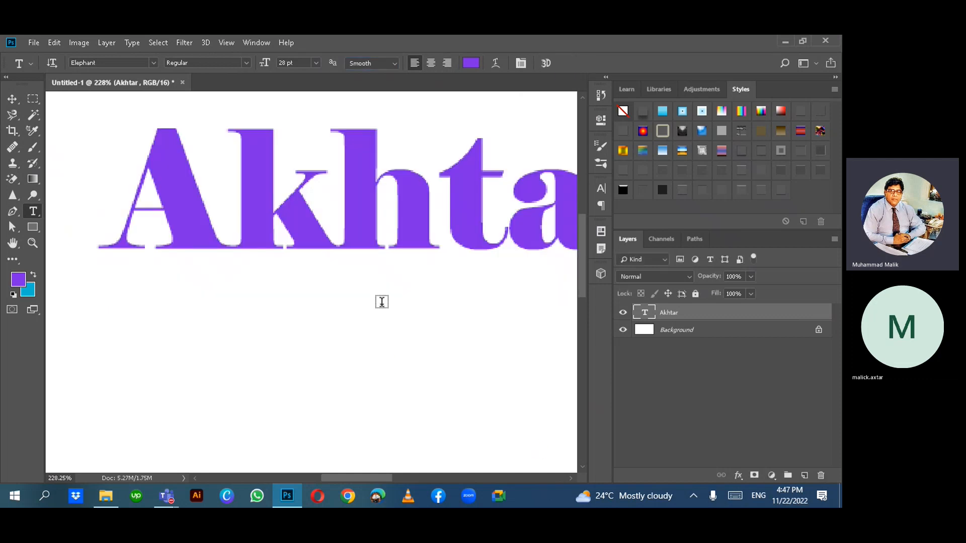
pyautogui.scroll(-3, 382, 302)
pyautogui.scroll(-1, 381, 302)
pyautogui.hscroll(8, 382, 304)
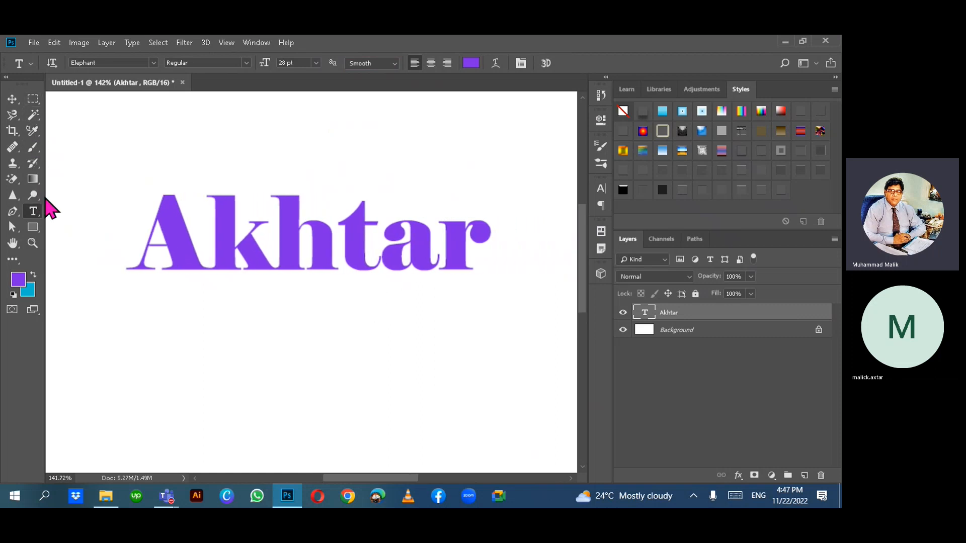
pyautogui.click(338, 237)
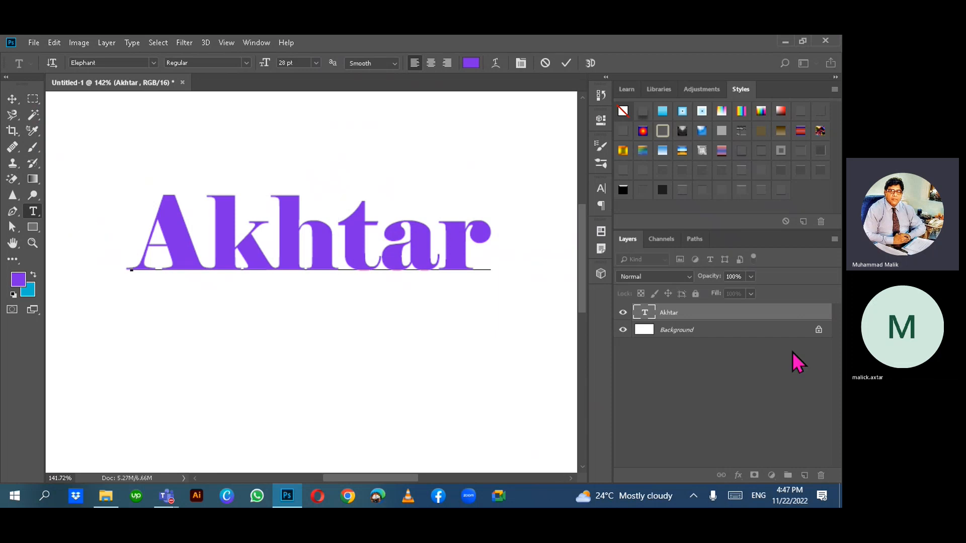
pyautogui.press('End')
pyautogui.press('Return')
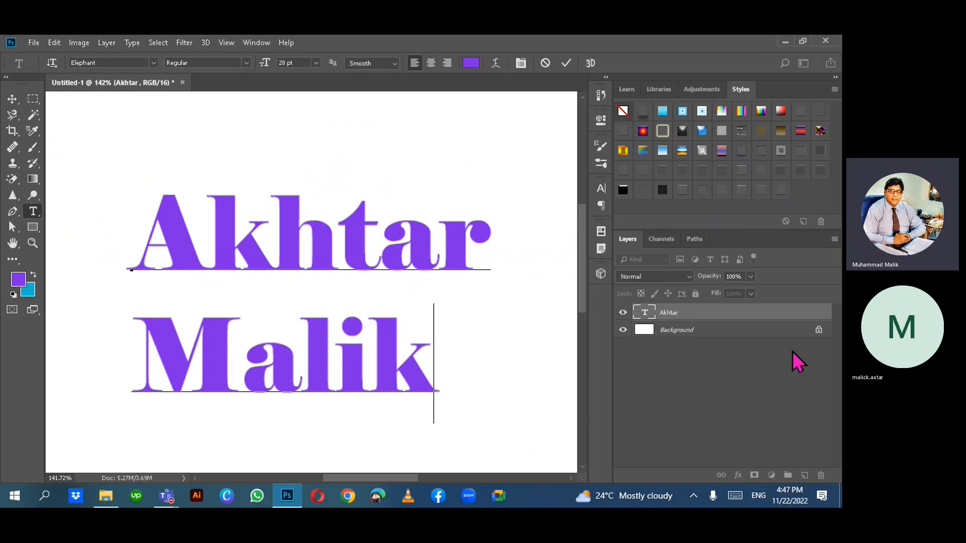
pyautogui.hotkey('shift', 'Up')
pyautogui.hotkey('shift', 'Home')
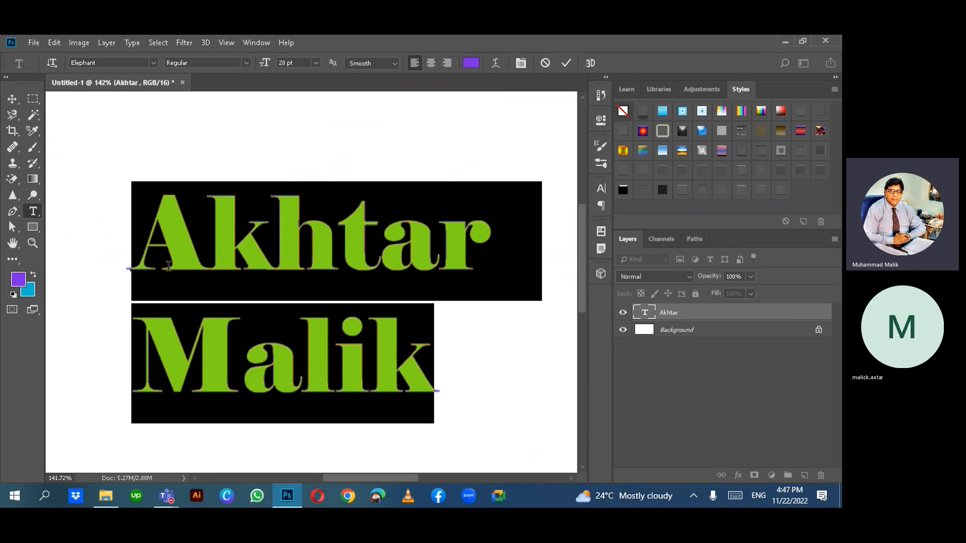
pyautogui.click(449, 64)
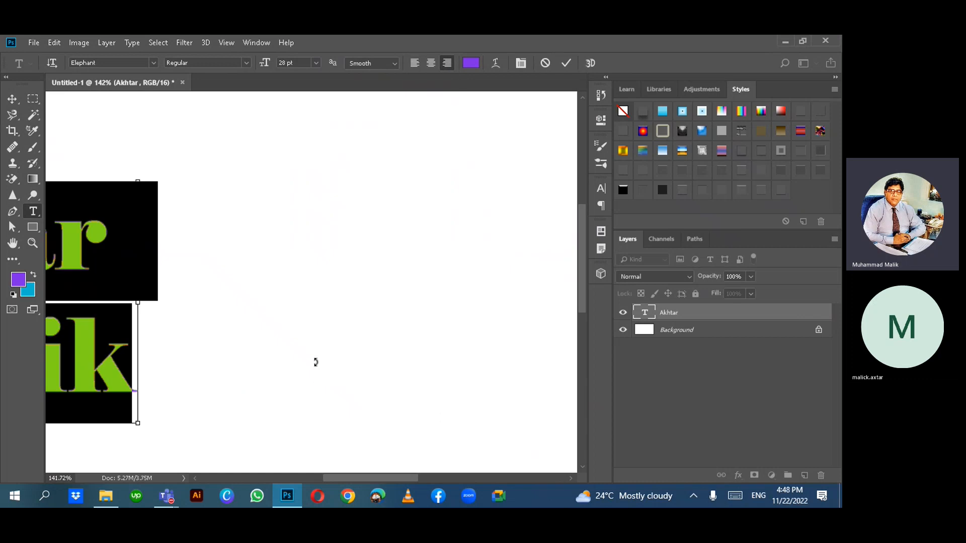
pyautogui.hscroll(-5, 317, 367)
pyautogui.hscroll(-3, 315, 366)
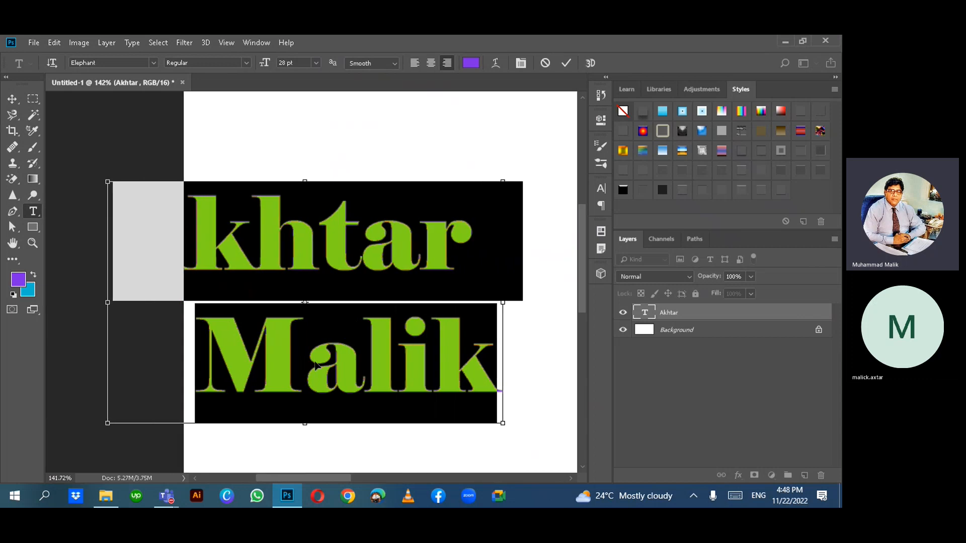
pyautogui.click(326, 262)
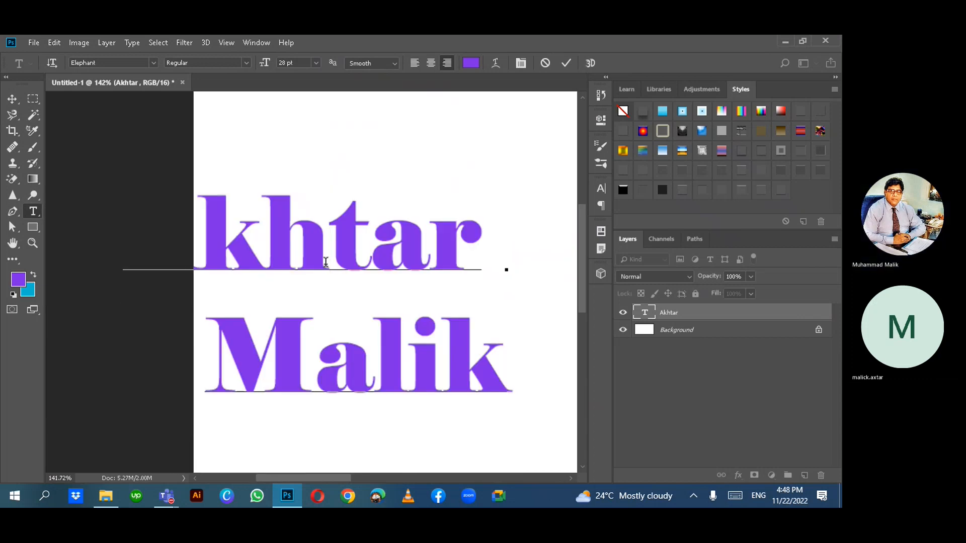
pyautogui.click(12, 99)
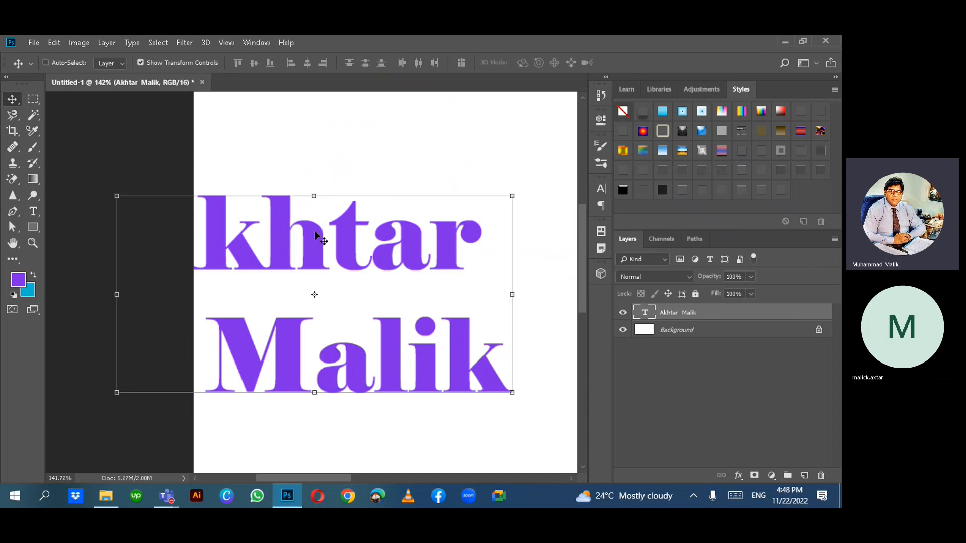
pyautogui.hscroll(2, 315, 231)
pyautogui.scroll(-3, 316, 238)
pyautogui.scroll(-2, 317, 244)
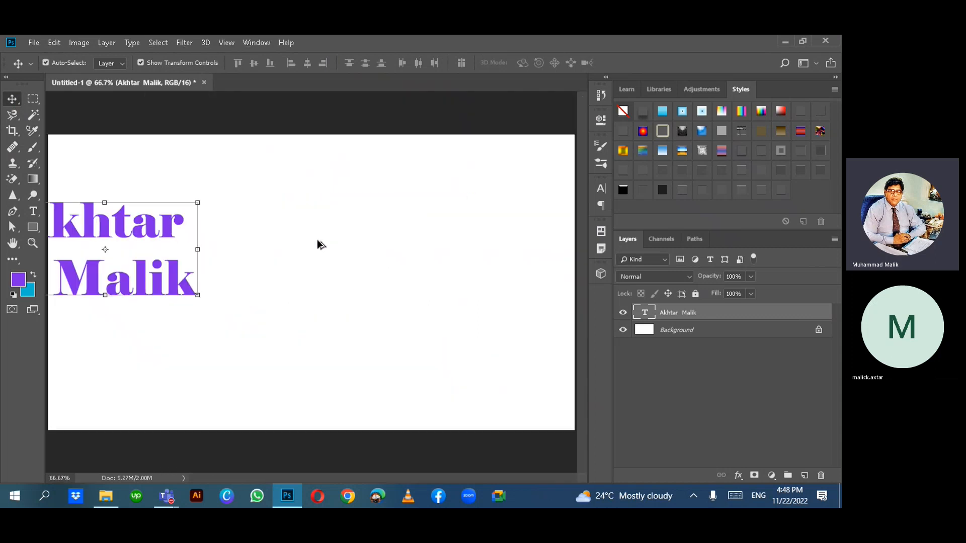
pyautogui.moveTo(104, 229); pyautogui.dragTo(311, 240)
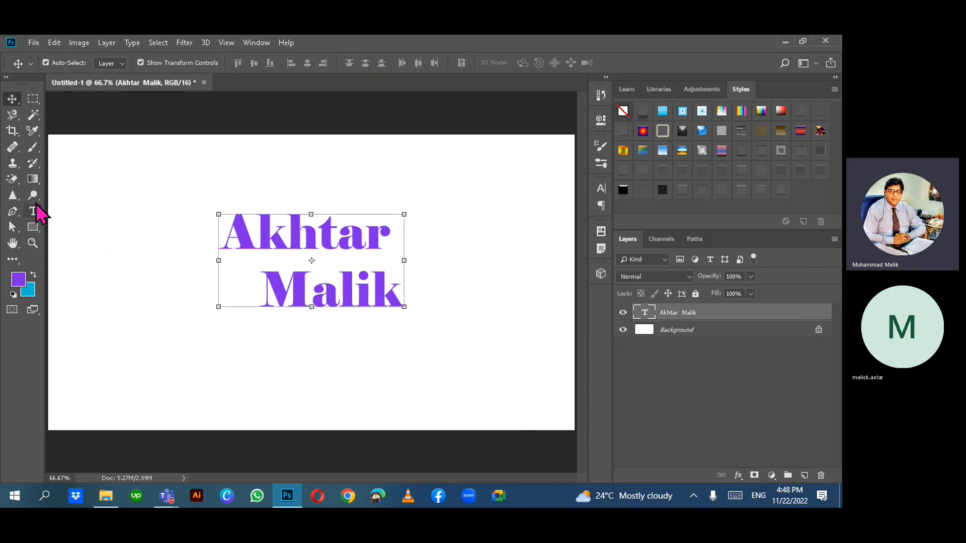
# - Delete the extra space after Akhtar and centre-align both name lines
pyautogui.press('t')
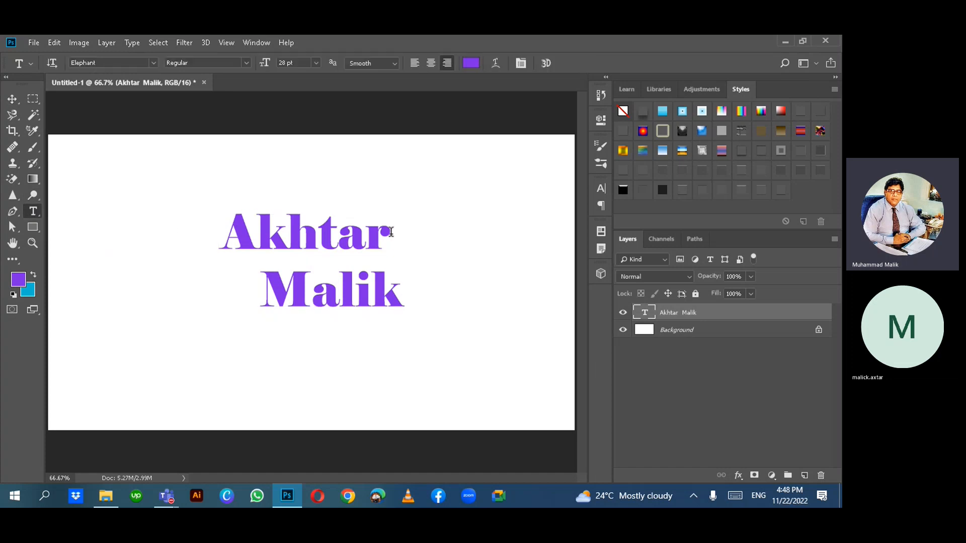
pyautogui.click(401, 231)
pyautogui.press('BackSpace')
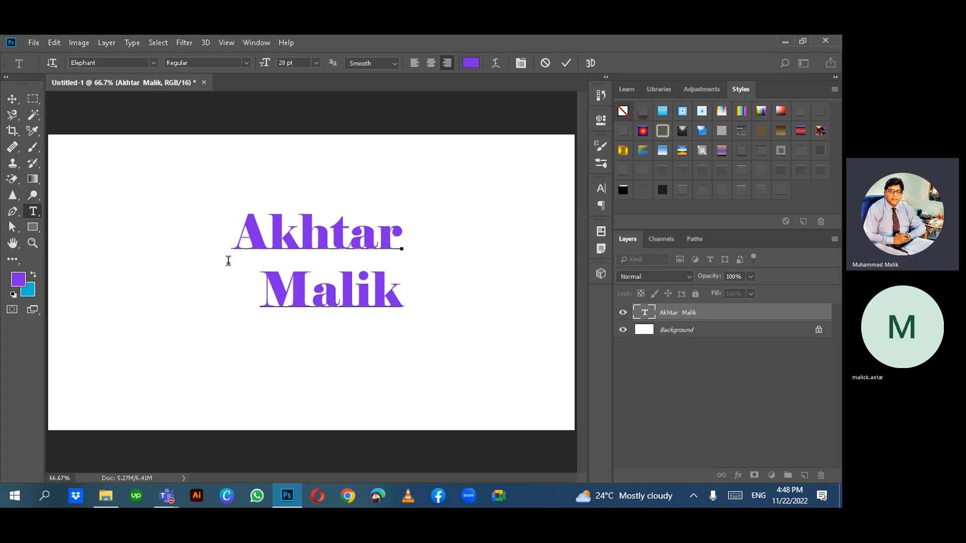
pyautogui.click(431, 64)
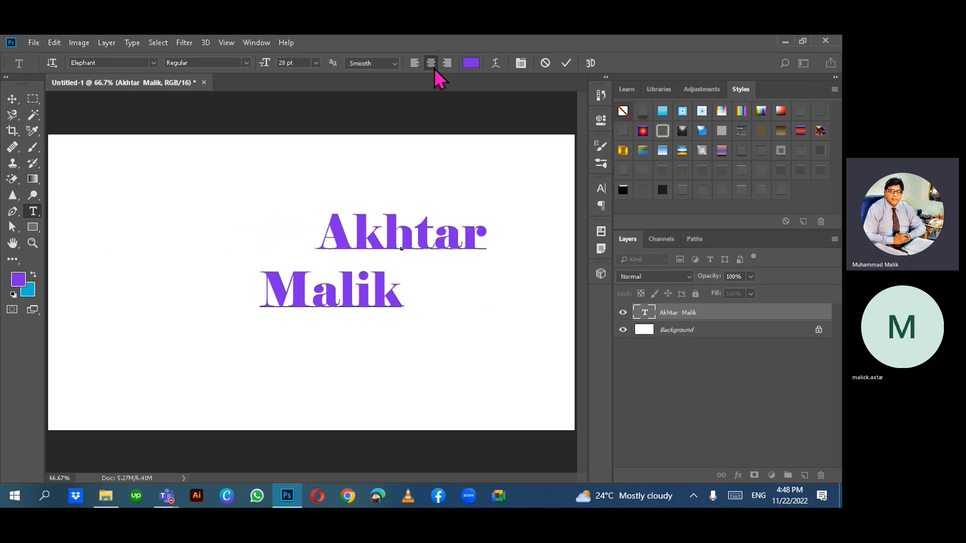
pyautogui.hotkey('ctrl', 'shift', 'r')
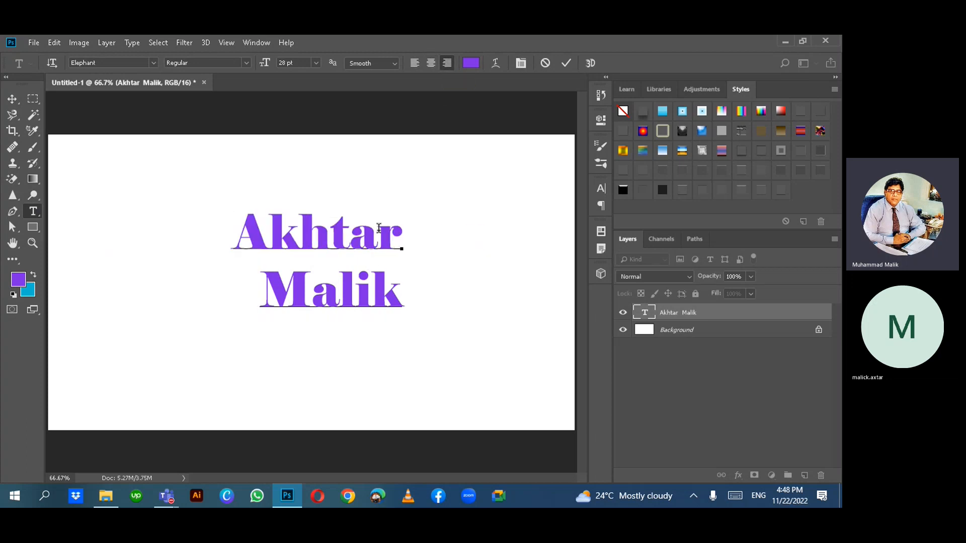
pyautogui.click(431, 63)
pyautogui.click(447, 63)
pyautogui.press('Home')
pyautogui.hotkey('shift', 'End')
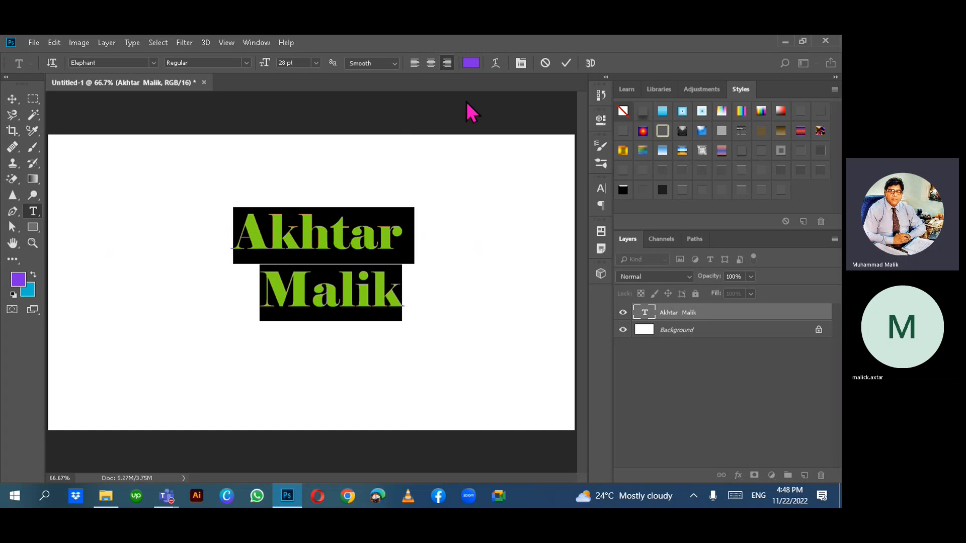
pyautogui.click(431, 63)
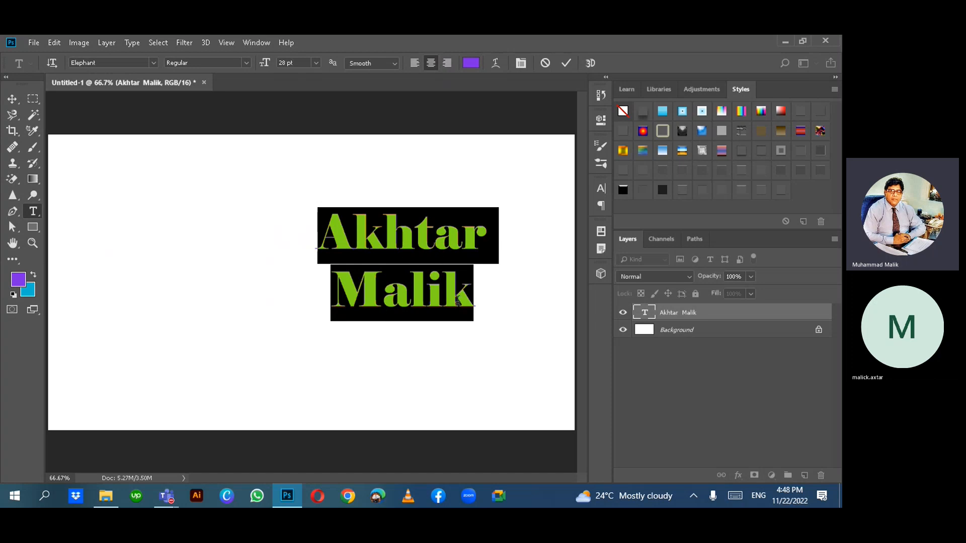
pyautogui.click(458, 301)
pyautogui.press('Left')
pyautogui.press('Left')
pyautogui.press('Left')
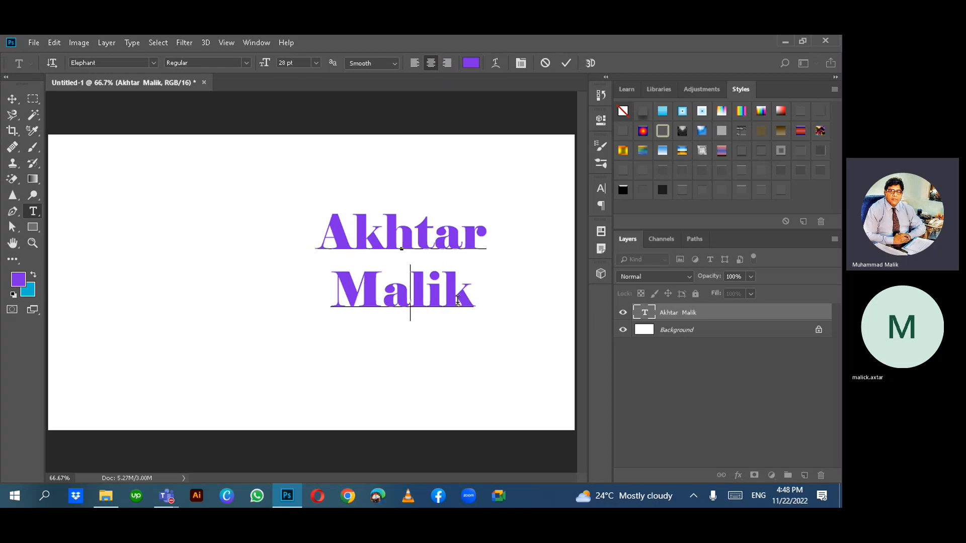
pyautogui.press('Left')
pyautogui.hotkey('shift', 'End')
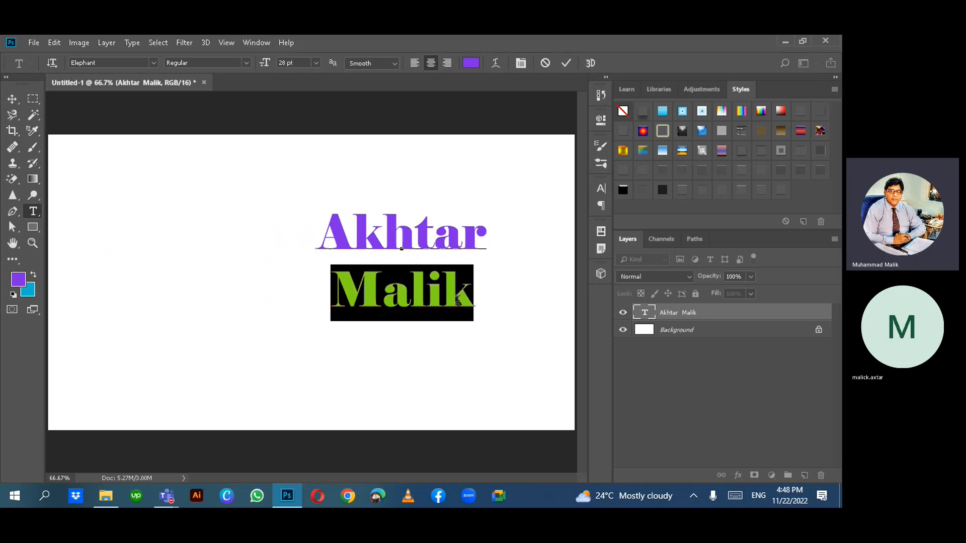
pyautogui.click(470, 62)
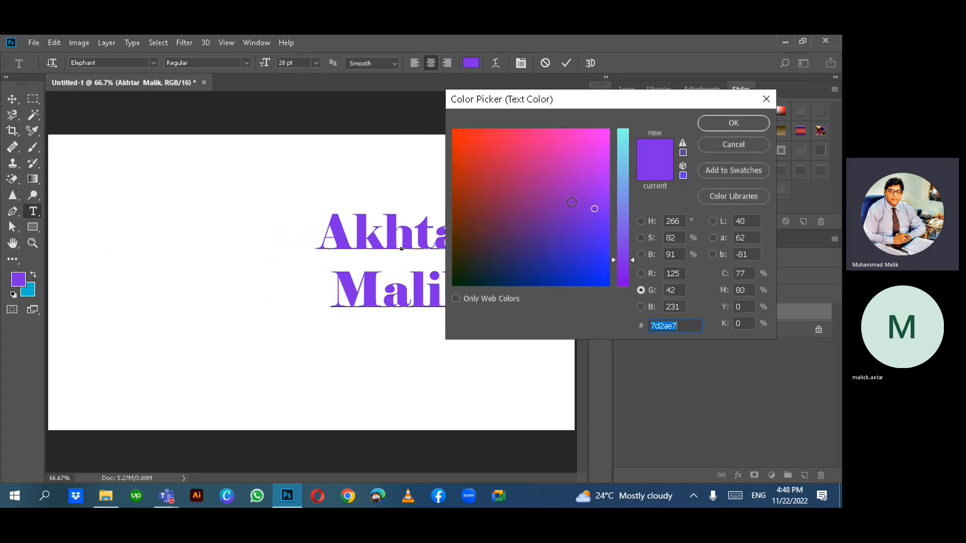
pyautogui.click(477, 237)
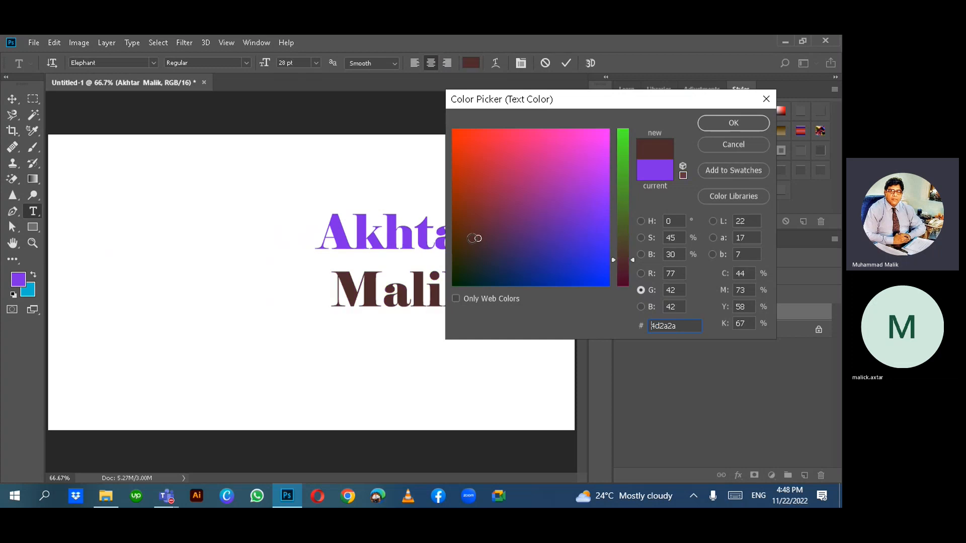
pyautogui.click(727, 124)
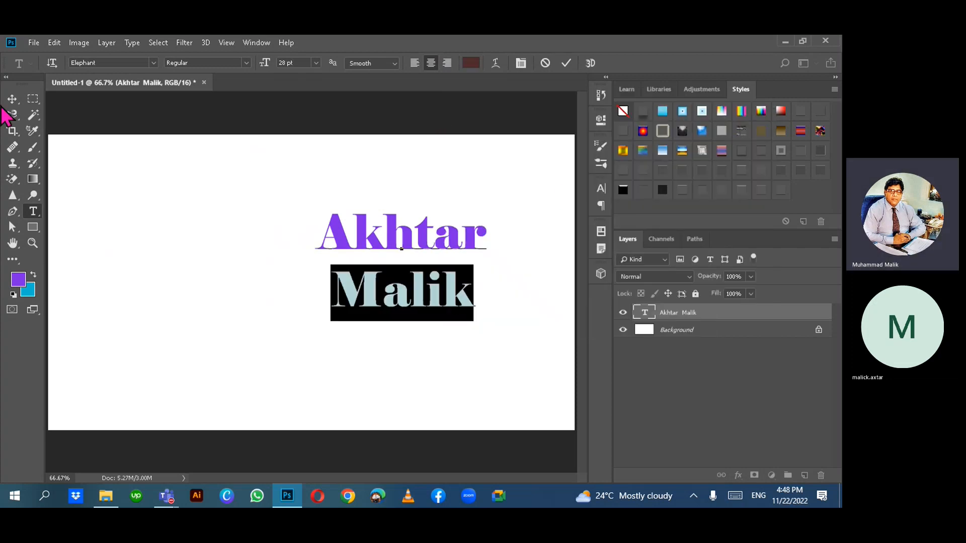
pyautogui.click(416, 236)
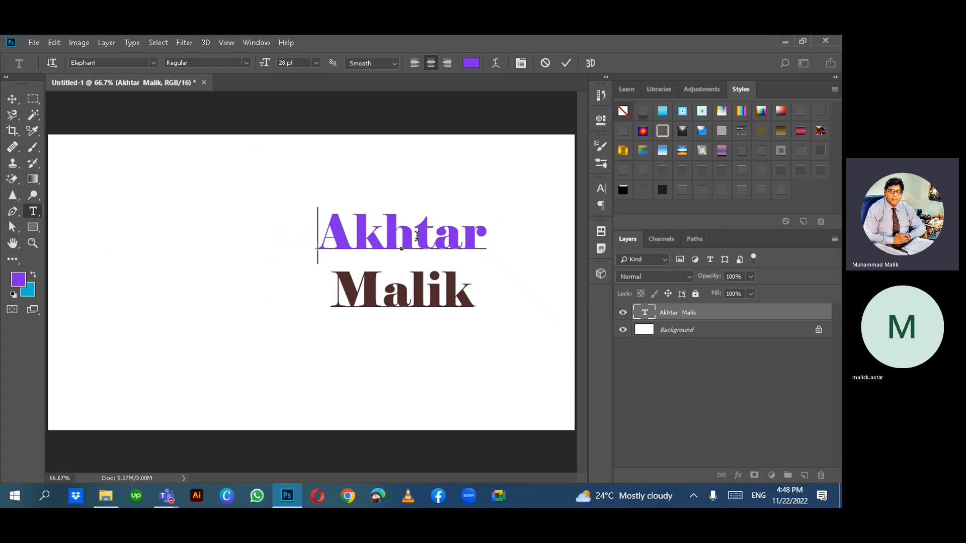
# - Colour Akhtar red (db2a4a) and bring up the Warp Text dialog
pyautogui.doubleClick(416, 235)
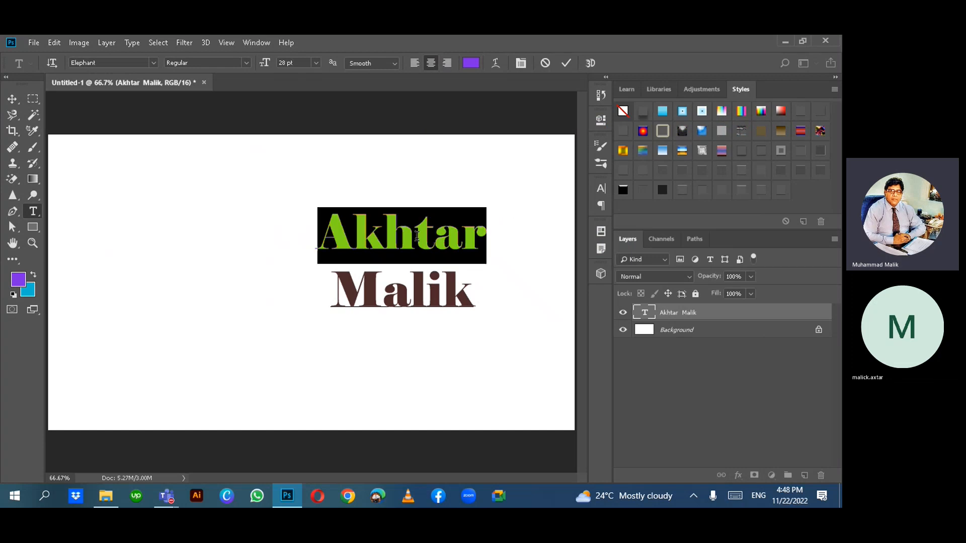
pyautogui.click(469, 62)
pyautogui.click(498, 151)
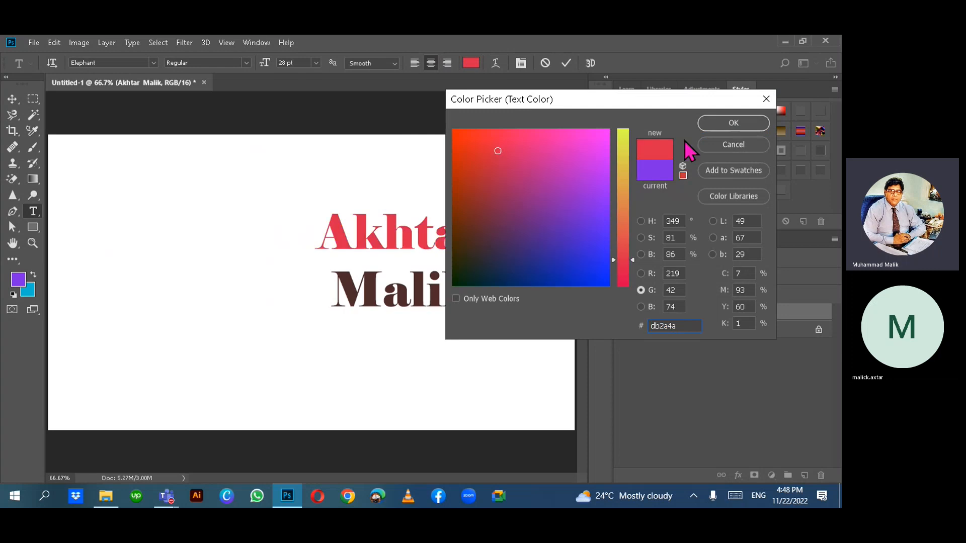
pyautogui.click(714, 124)
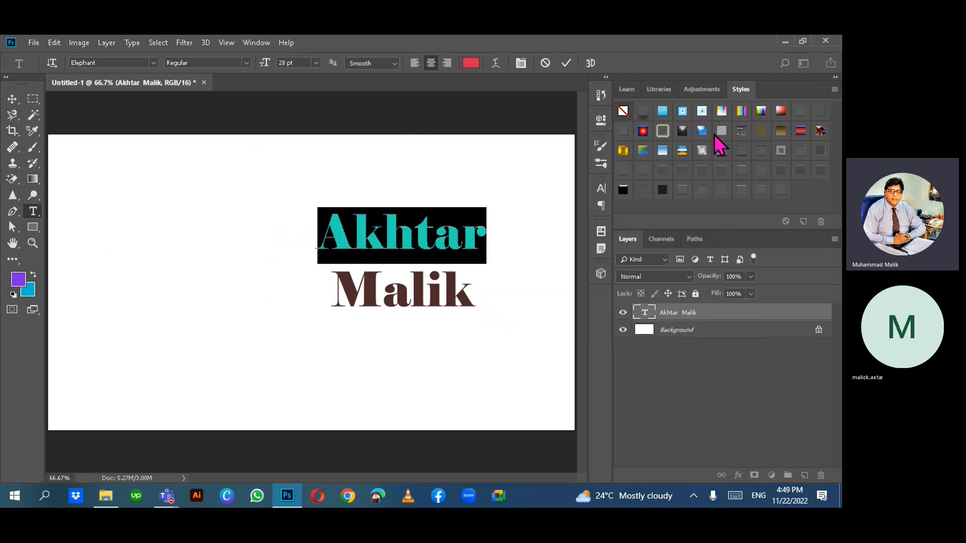
pyautogui.click(497, 65)
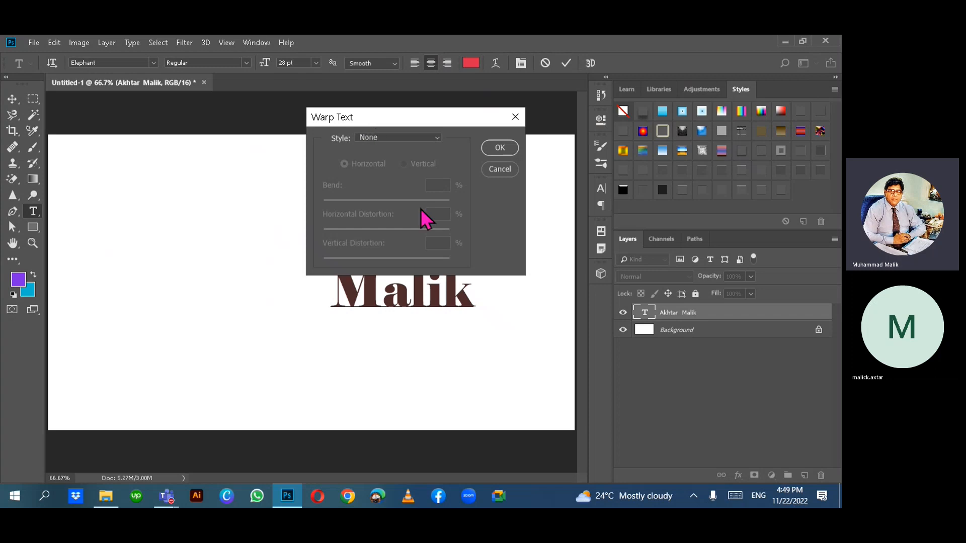
# - Apply the Arc warp style with Bend +62, Horizontal -90 and Vertical +8
pyautogui.click(437, 137)
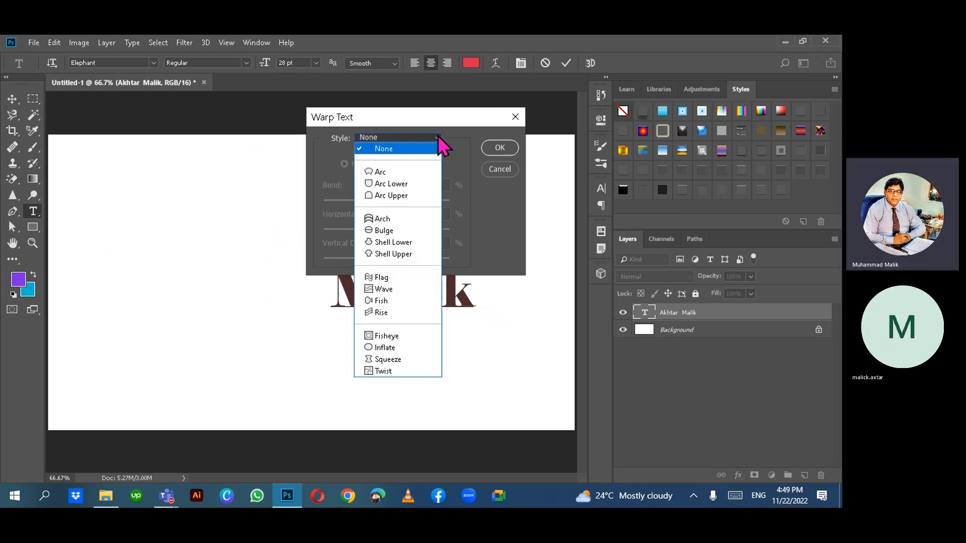
pyautogui.click(389, 172)
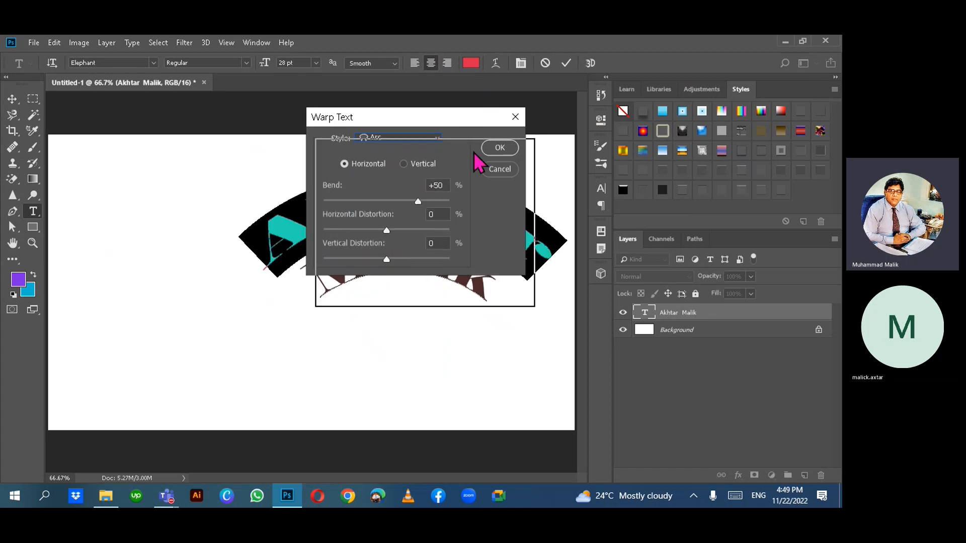
pyautogui.moveTo(478, 163); pyautogui.dragTo(230, 189)
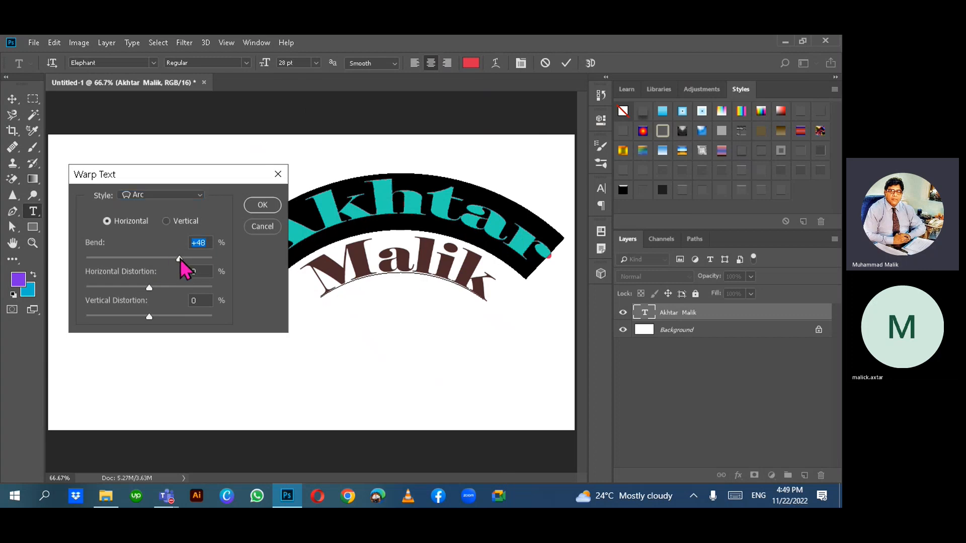
pyautogui.moveTo(180, 258)
pyautogui.mouseDown()
pyautogui.moveTo(122, 258)
pyautogui.moveTo(173, 273)
pyautogui.moveTo(189, 268)
pyautogui.mouseUp()
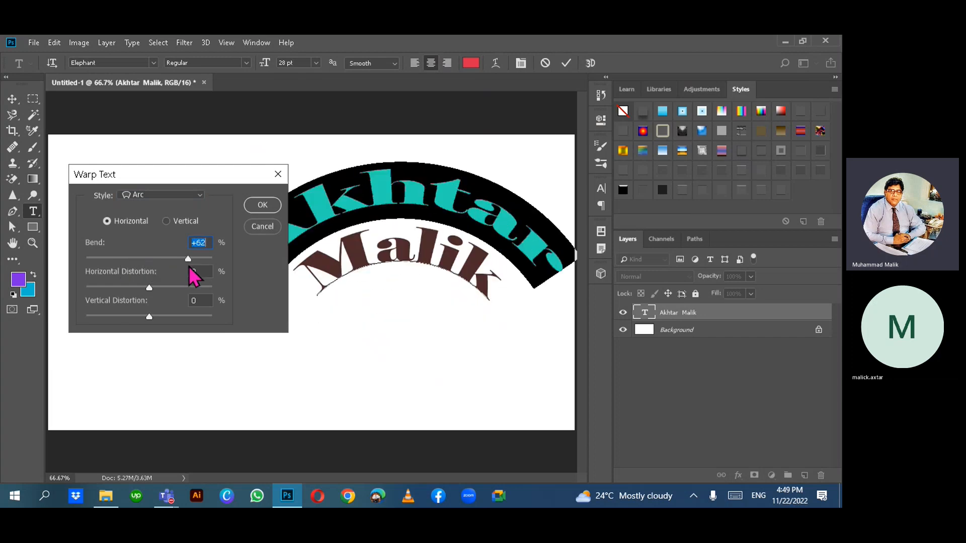
pyautogui.click(149, 291)
pyautogui.moveTo(150, 296); pyautogui.dragTo(92, 283)
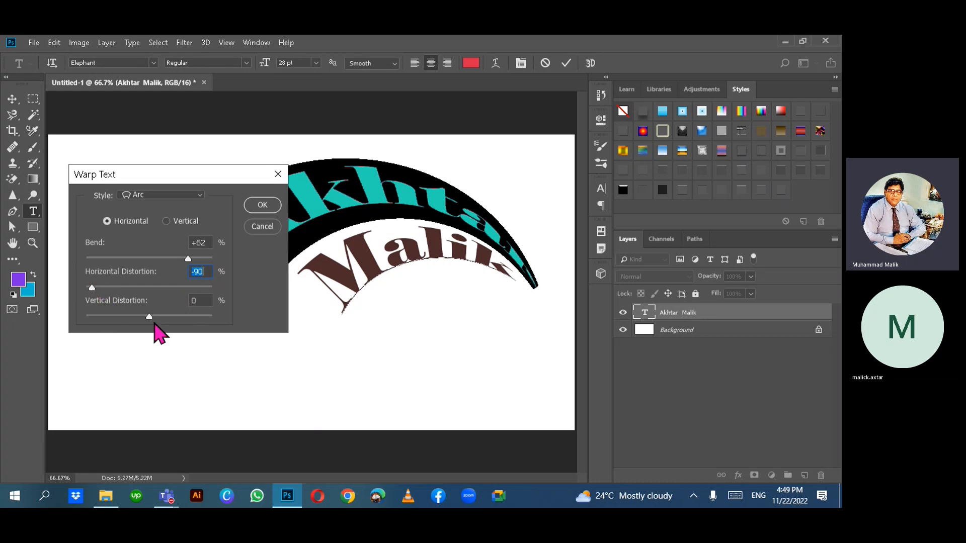
pyautogui.moveTo(149, 316)
pyautogui.mouseDown()
pyautogui.moveTo(189, 317)
pyautogui.moveTo(154, 318)
pyautogui.mouseUp()
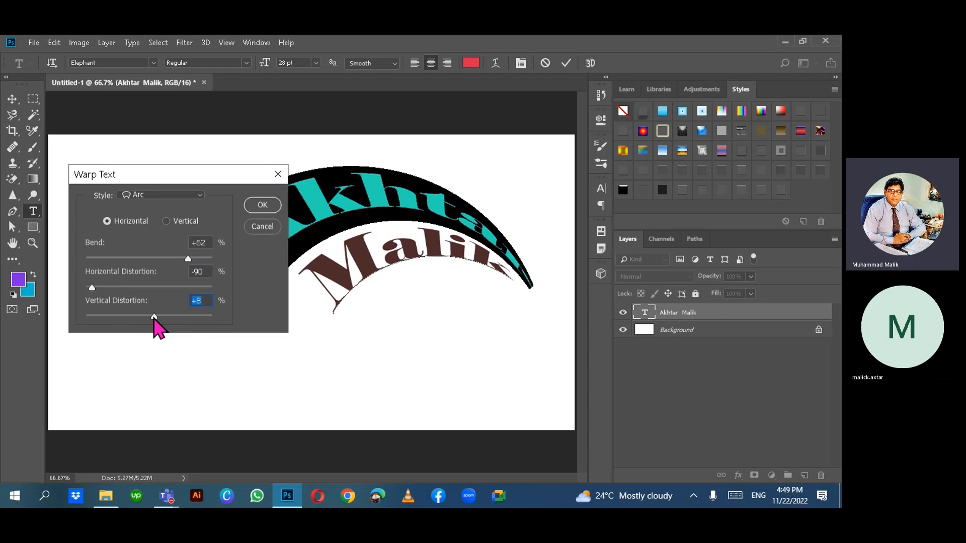
# - After trying Arc Lower and Arch, apply a Flag warp with Bend -40, Horizontal -27
pyautogui.click(201, 197)
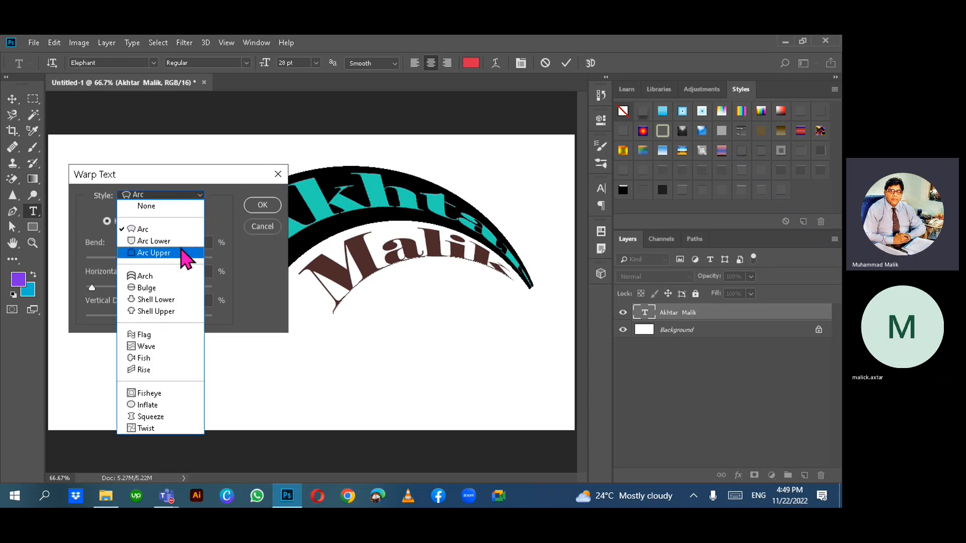
pyautogui.click(153, 241)
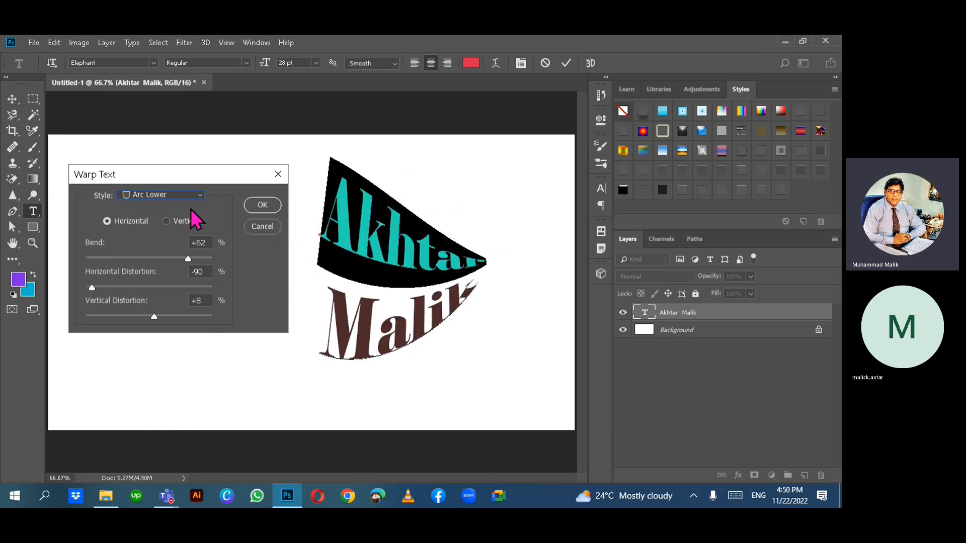
pyautogui.click(199, 195)
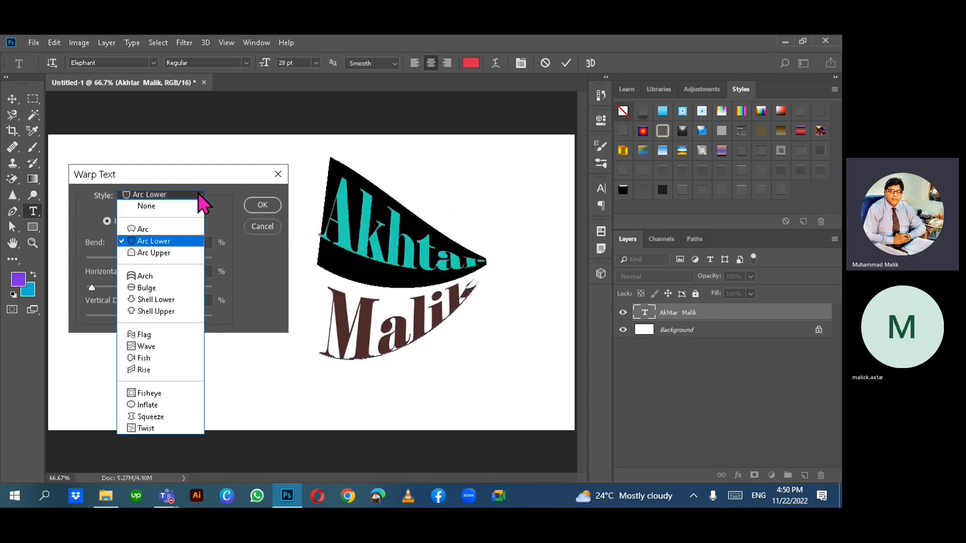
pyautogui.click(156, 276)
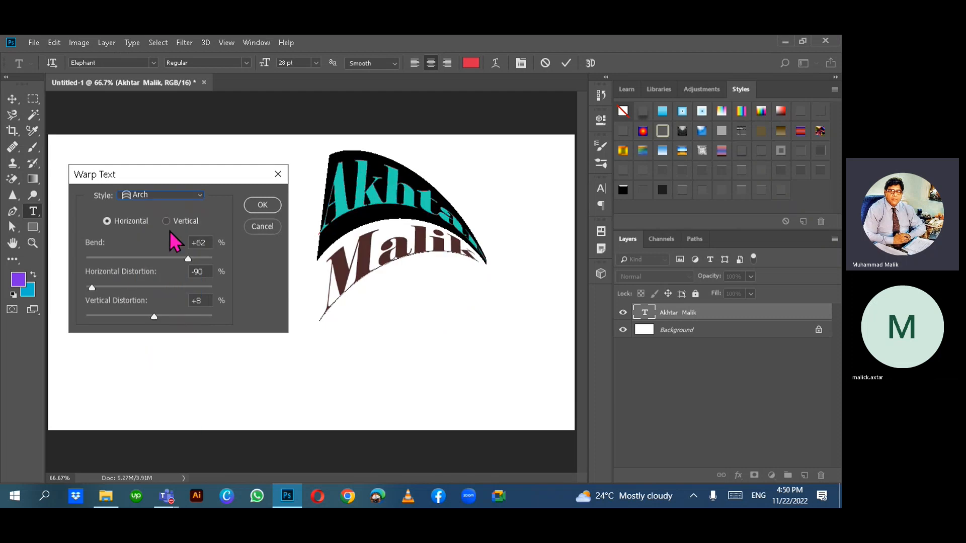
pyautogui.click(199, 196)
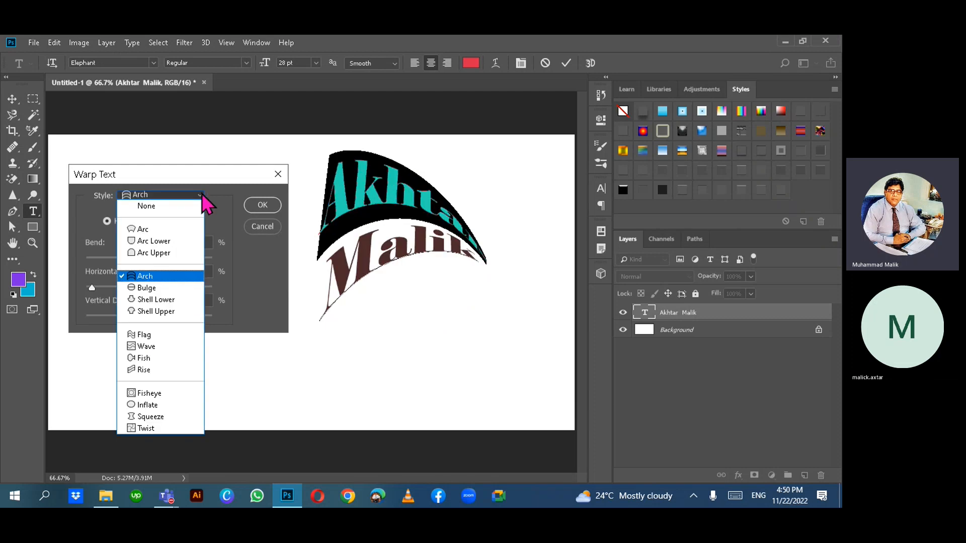
pyautogui.click(171, 335)
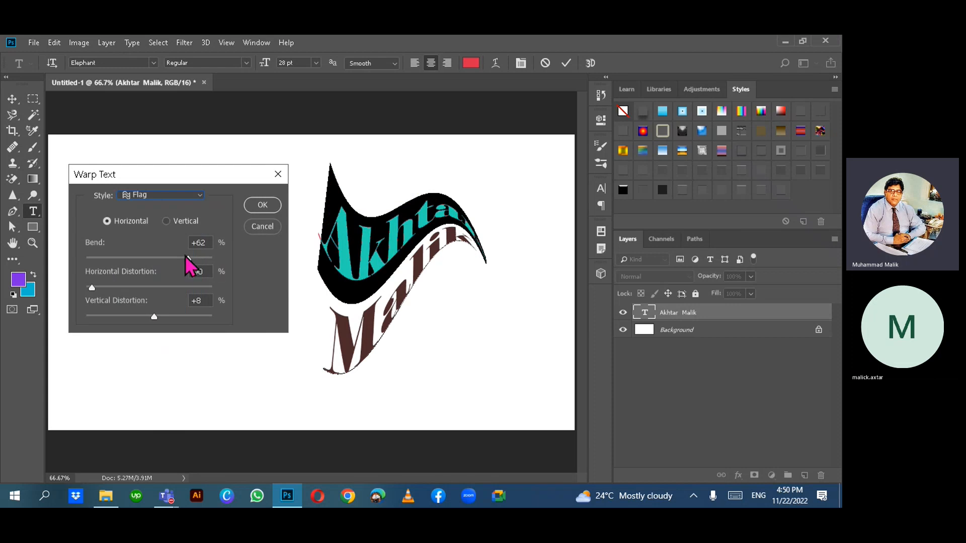
pyautogui.moveTo(186, 258); pyautogui.dragTo(133, 293)
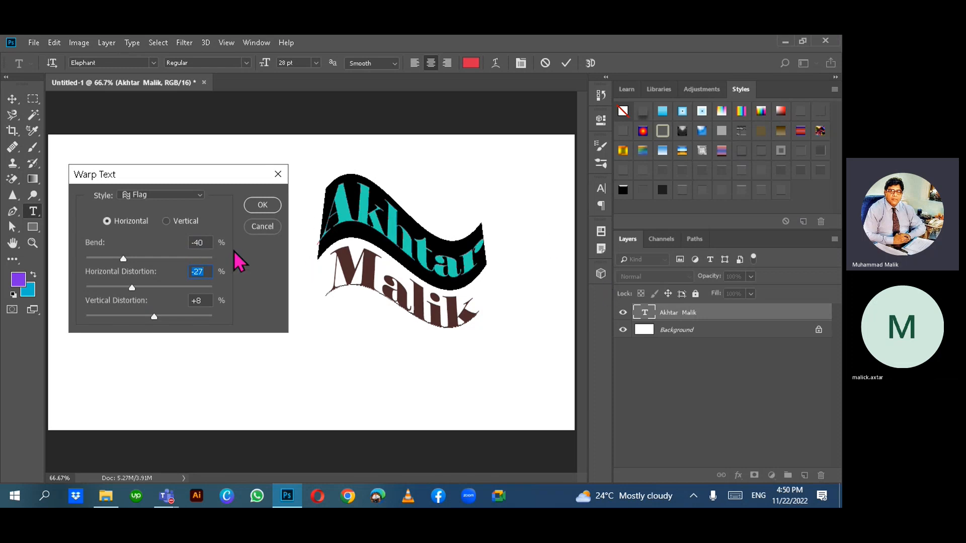
pyautogui.click(276, 210)
pyautogui.click(424, 239)
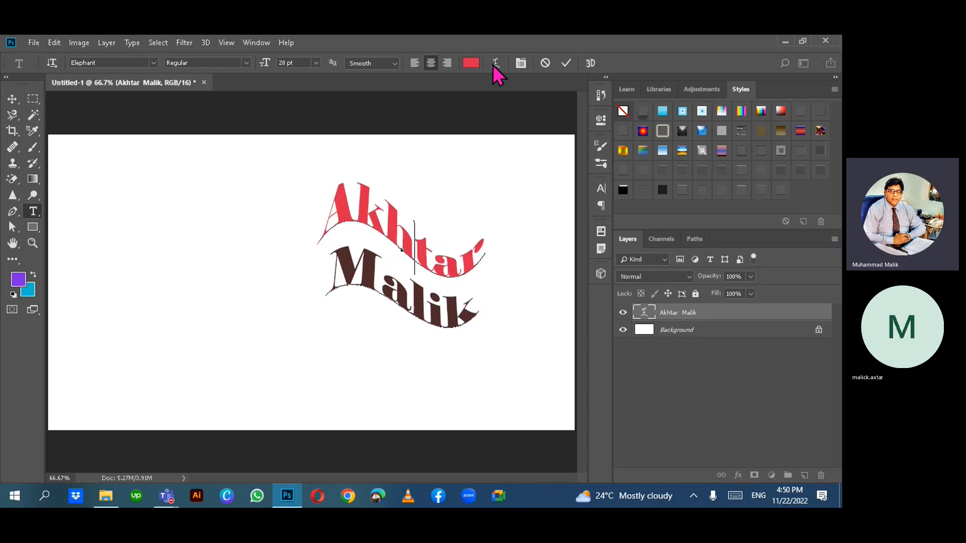
# - Commit the warped name text and move it to the canvas's upper left
pyautogui.click(566, 61)
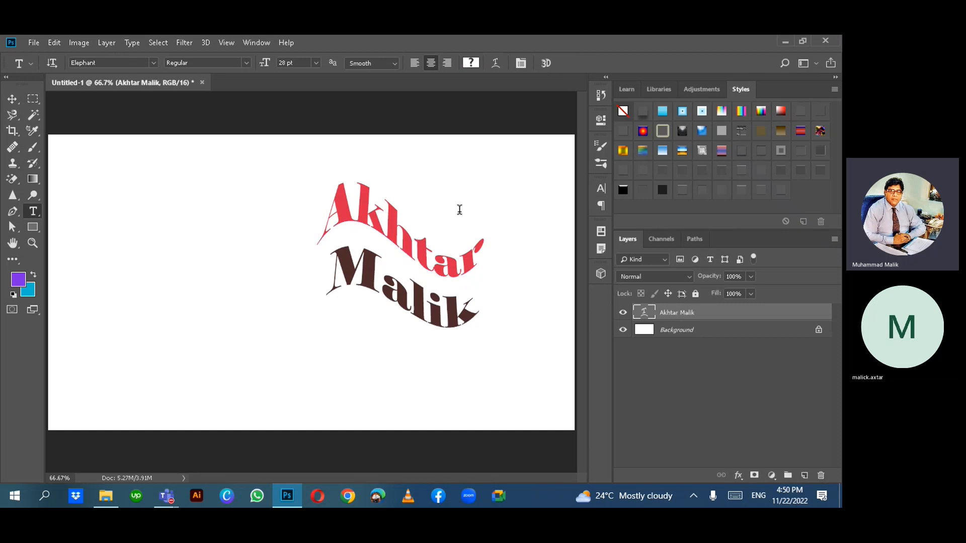
pyautogui.click(12, 99)
pyautogui.moveTo(355, 224); pyautogui.dragTo(200, 185)
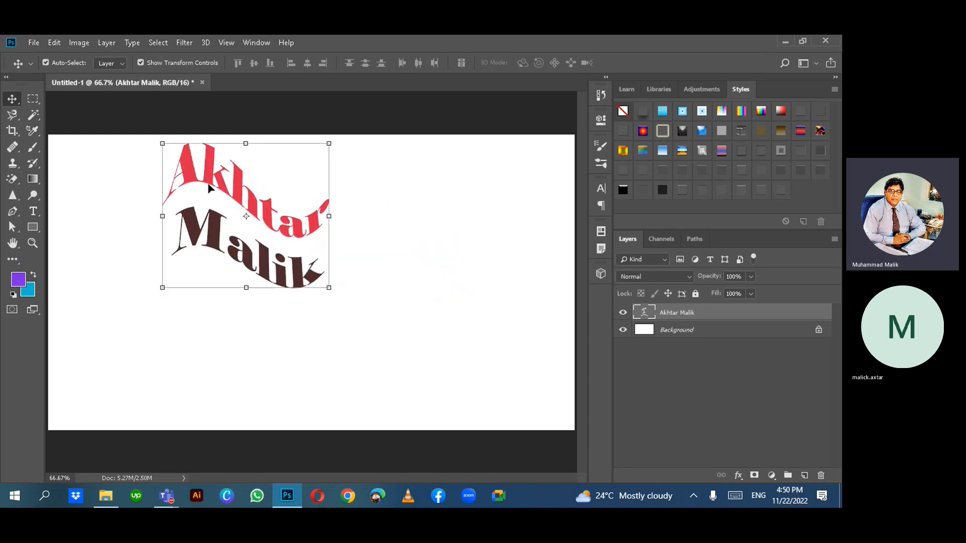
pyautogui.click(458, 296)
pyautogui.click(33, 211)
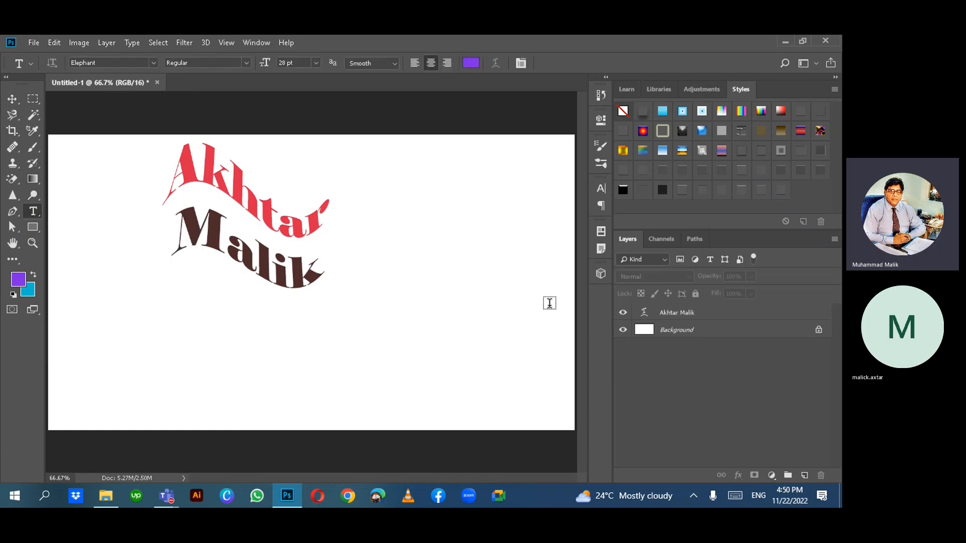
pyautogui.press('m')
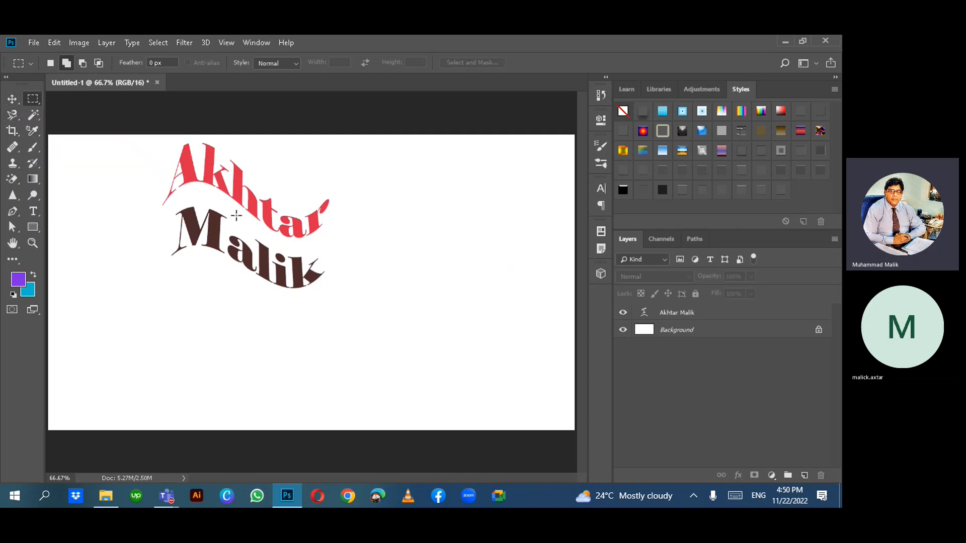
pyautogui.press('v')
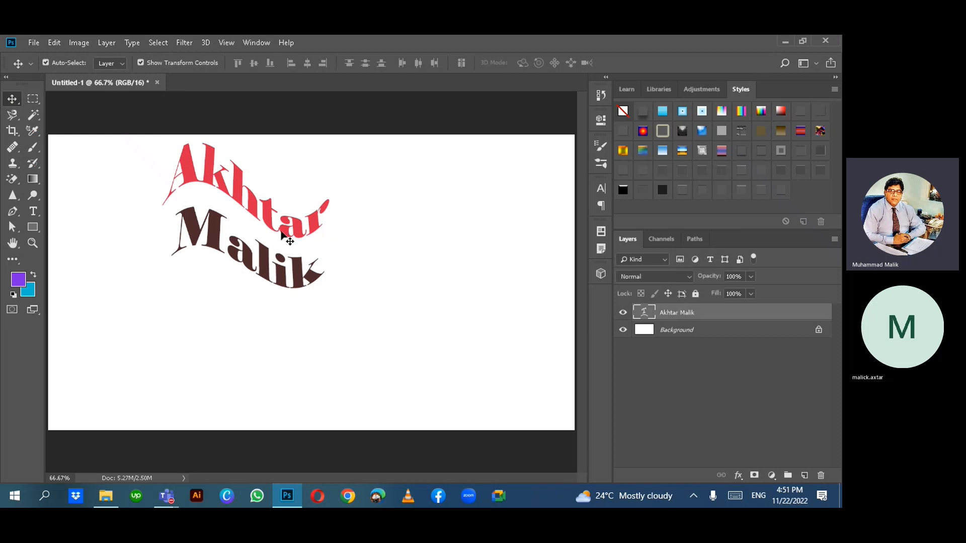
pyautogui.moveTo(281, 234); pyautogui.dragTo(453, 276)
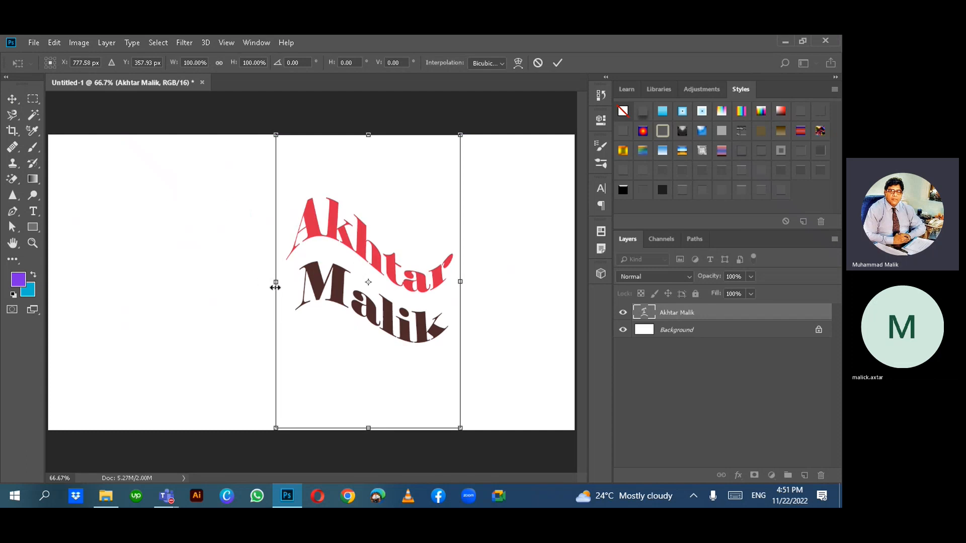
pyautogui.moveTo(275, 287); pyautogui.dragTo(117, 282)
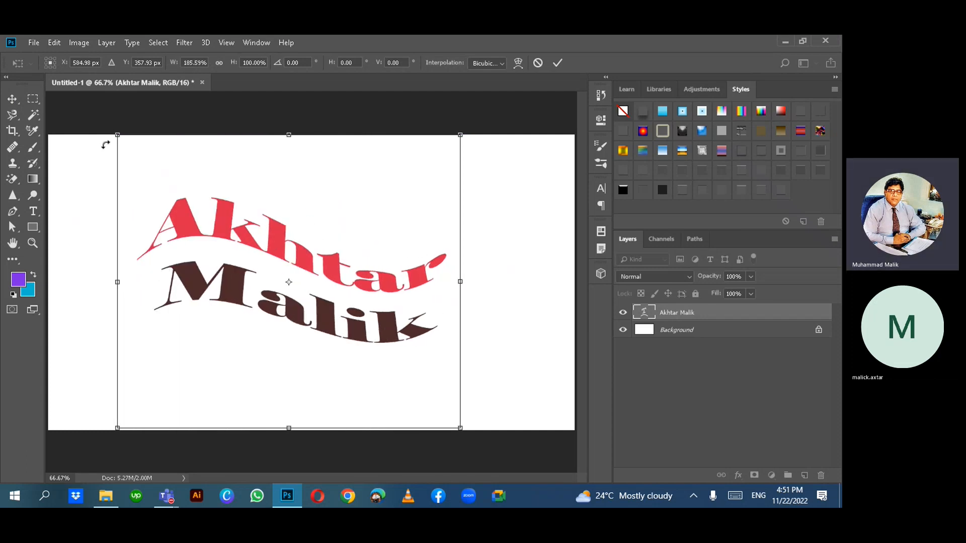
pyautogui.click(11, 99)
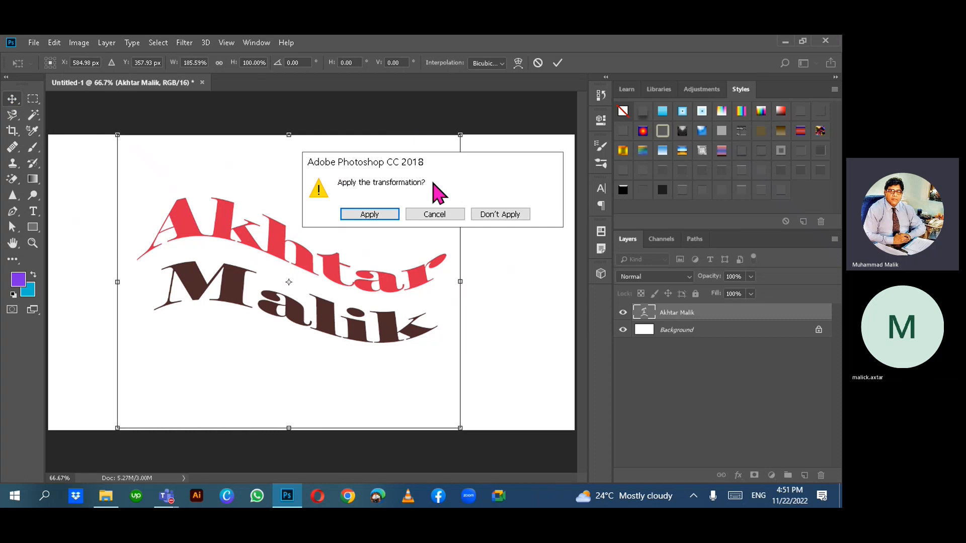
pyautogui.click(375, 215)
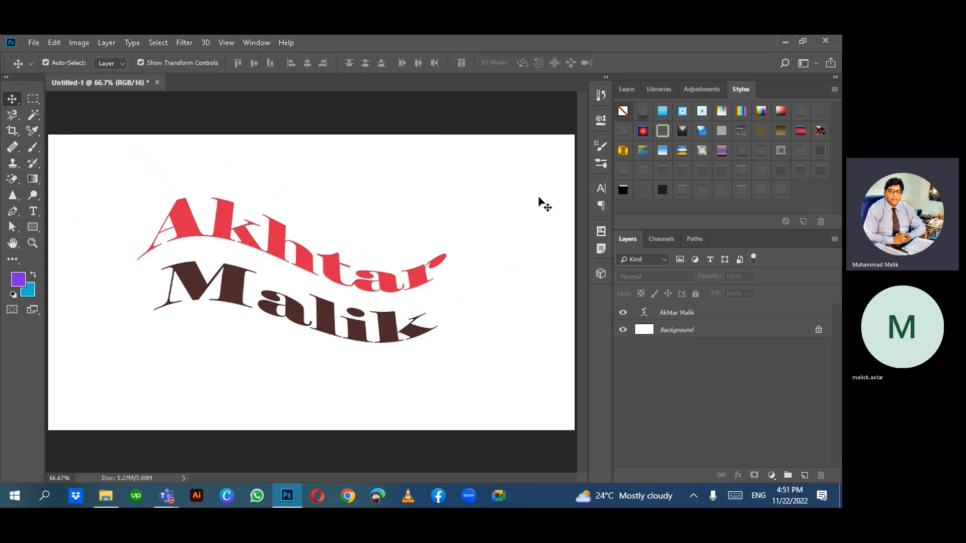
pyautogui.click(234, 218)
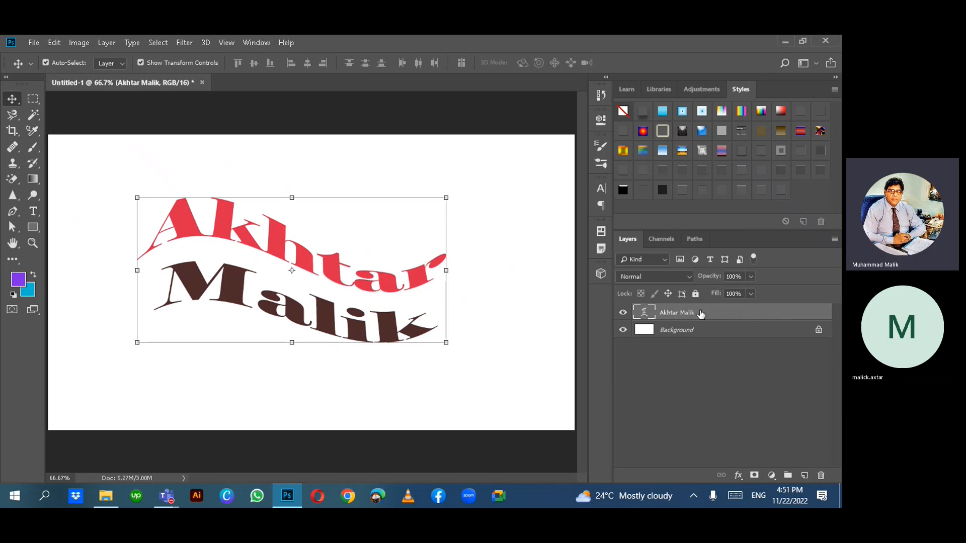
pyautogui.doubleClick(782, 311)
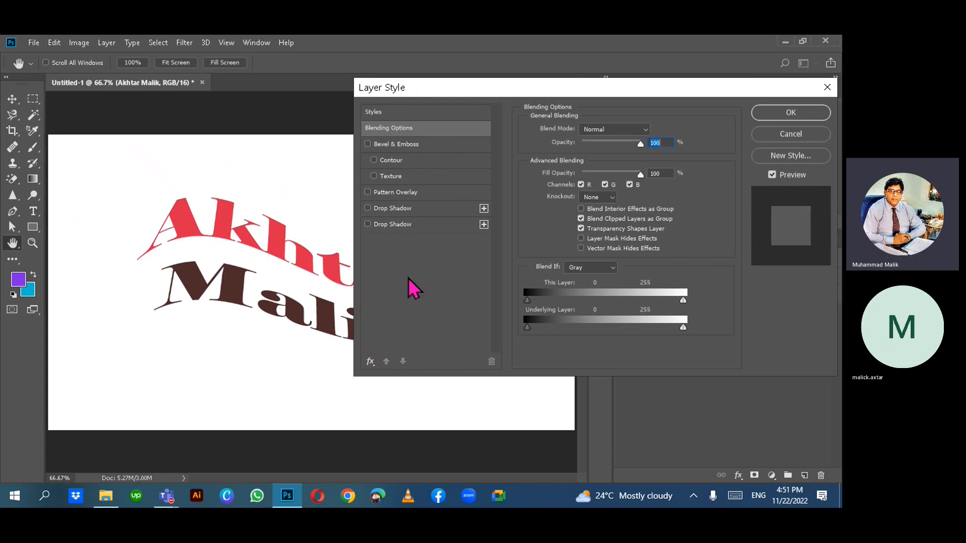
pyautogui.click(376, 178)
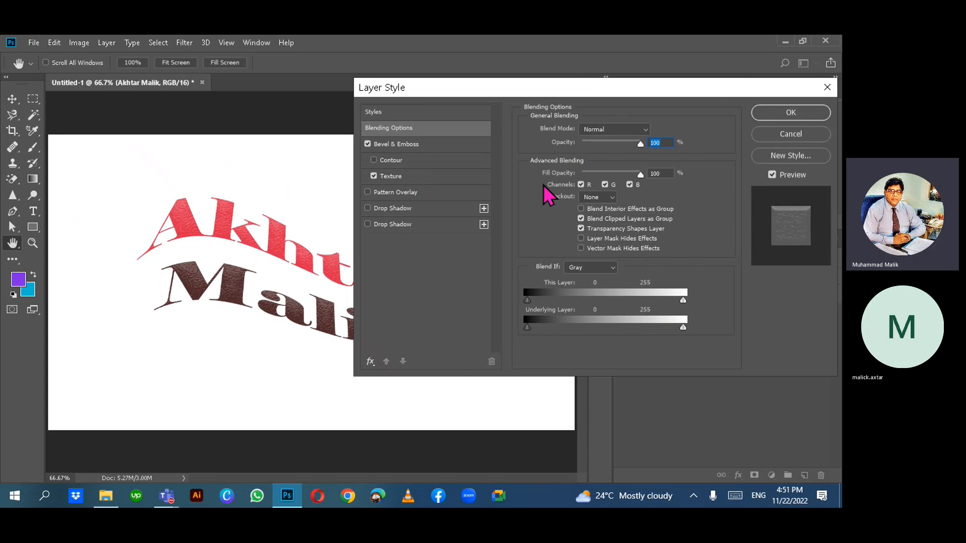
pyautogui.click(648, 131)
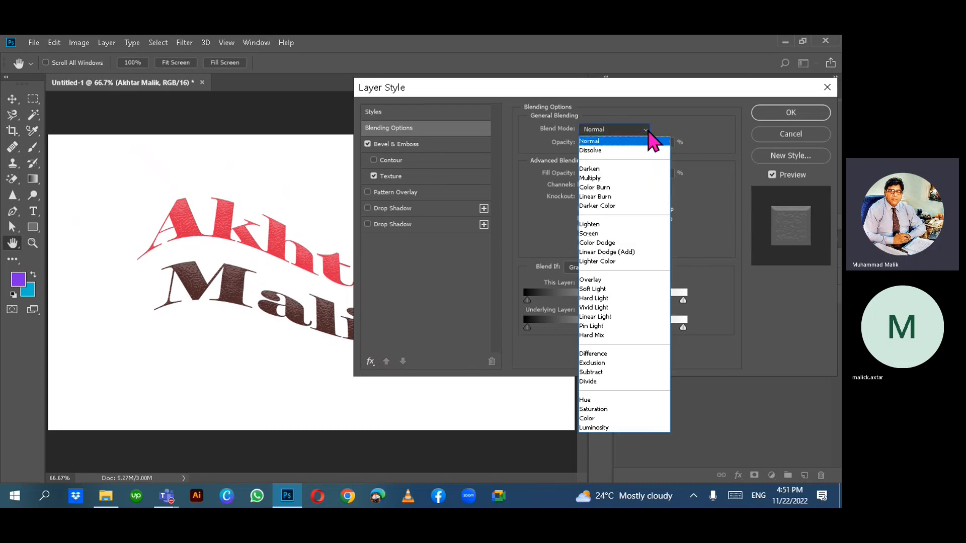
pyautogui.click(649, 133)
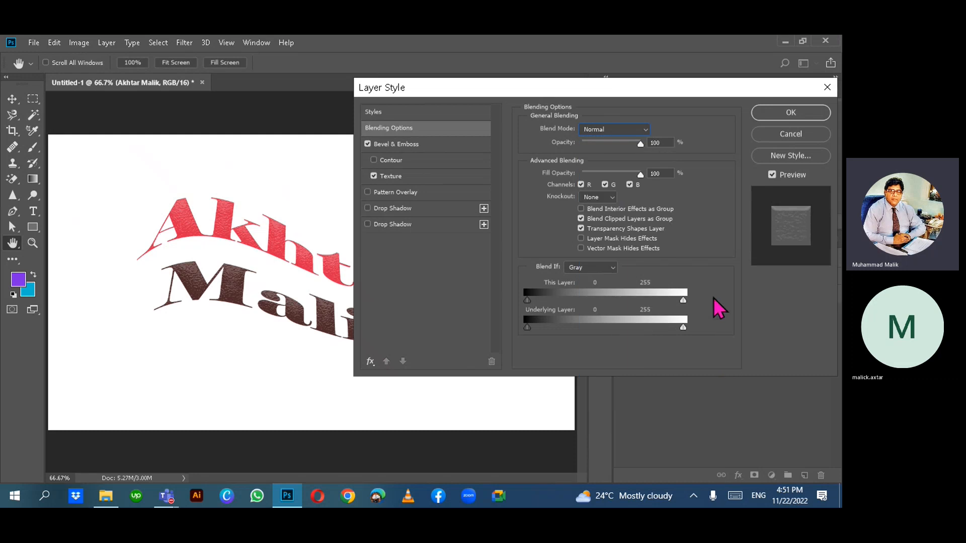
pyautogui.moveTo(639, 144); pyautogui.dragTo(658, 158)
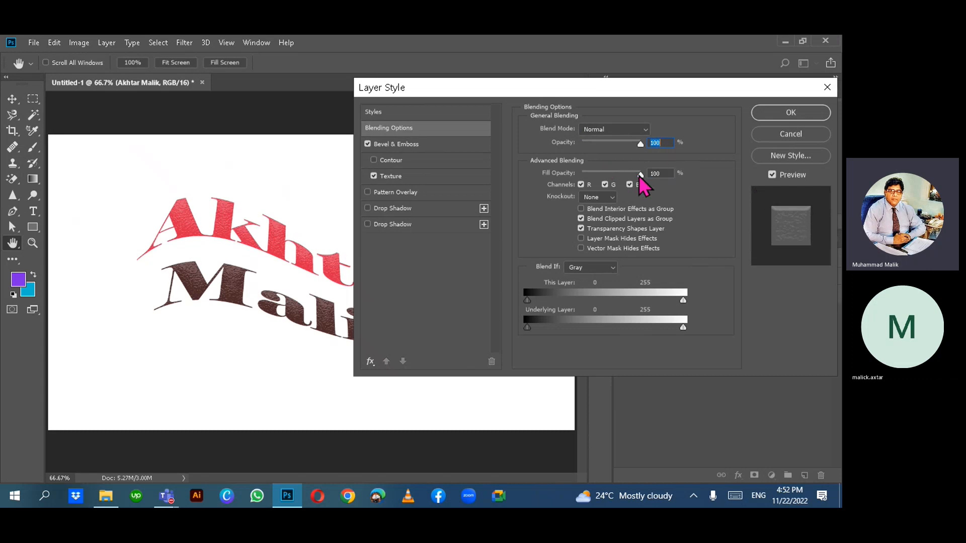
pyautogui.moveTo(640, 176)
pyautogui.mouseDown()
pyautogui.moveTo(609, 178)
pyautogui.moveTo(640, 181)
pyautogui.mouseUp()
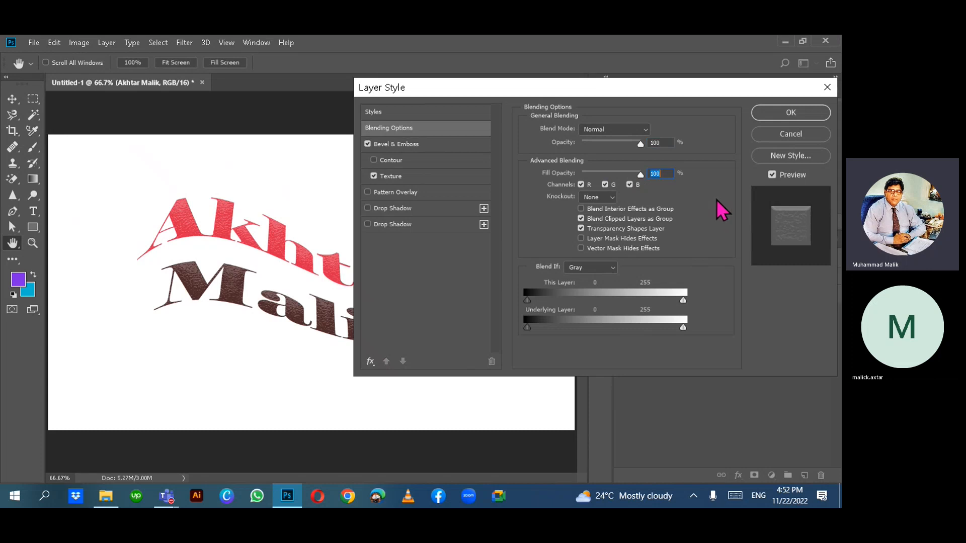
pyautogui.click(778, 116)
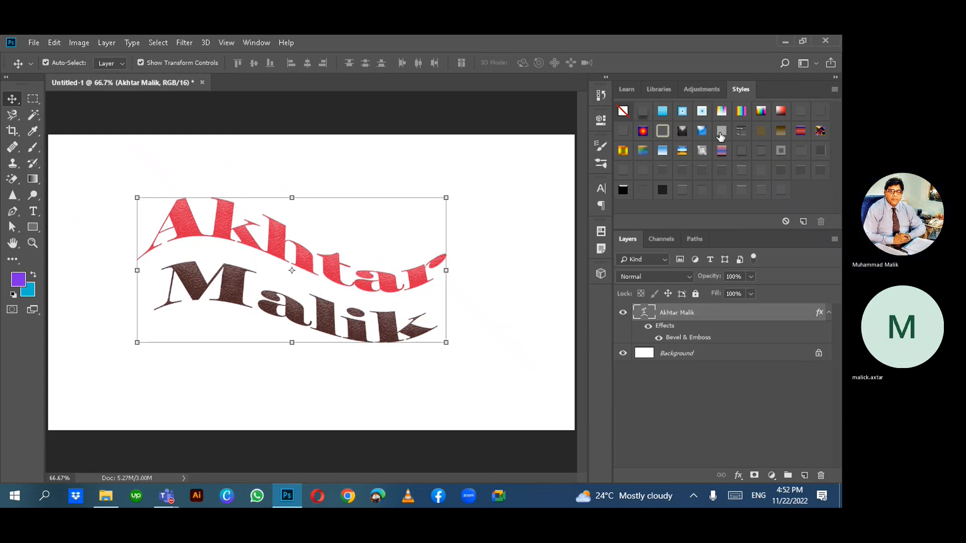
pyautogui.click(740, 192)
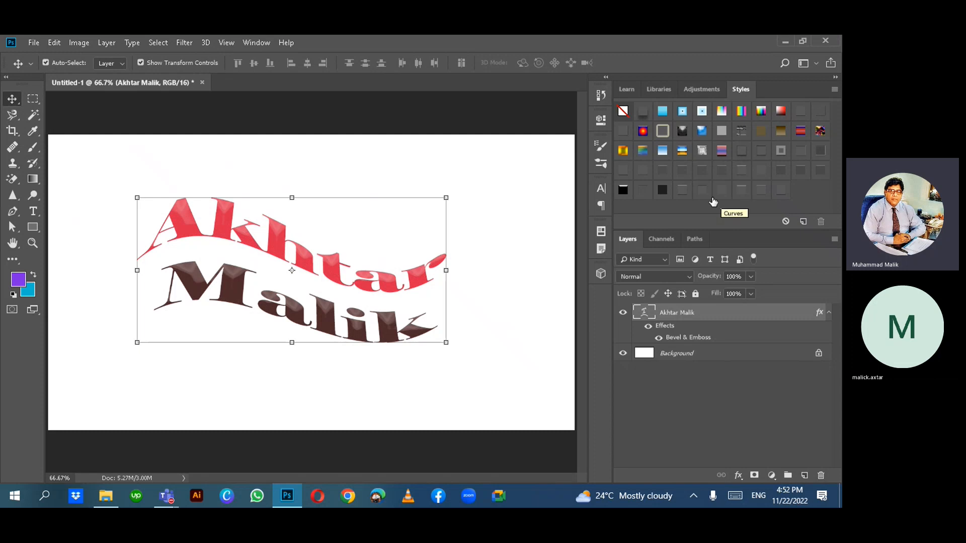
pyautogui.click(680, 191)
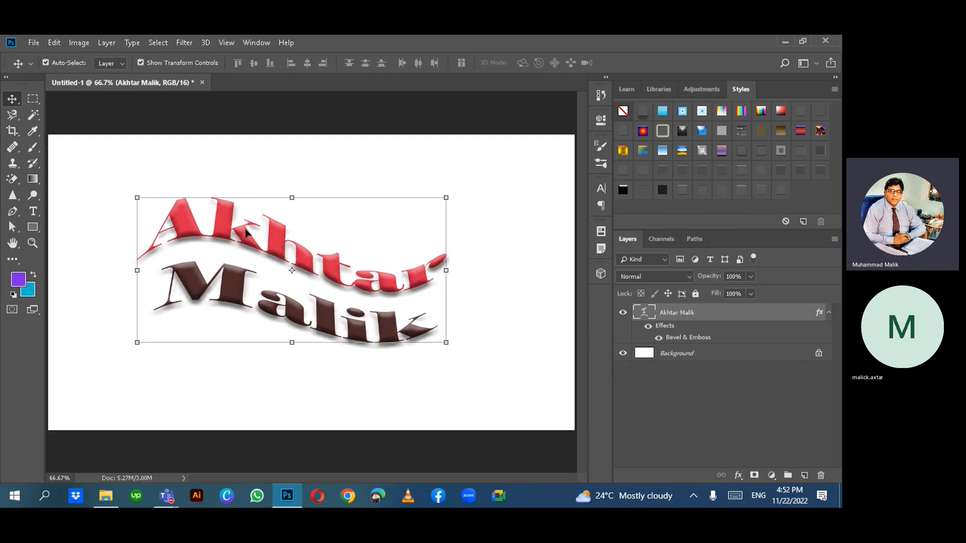
pyautogui.click(743, 172)
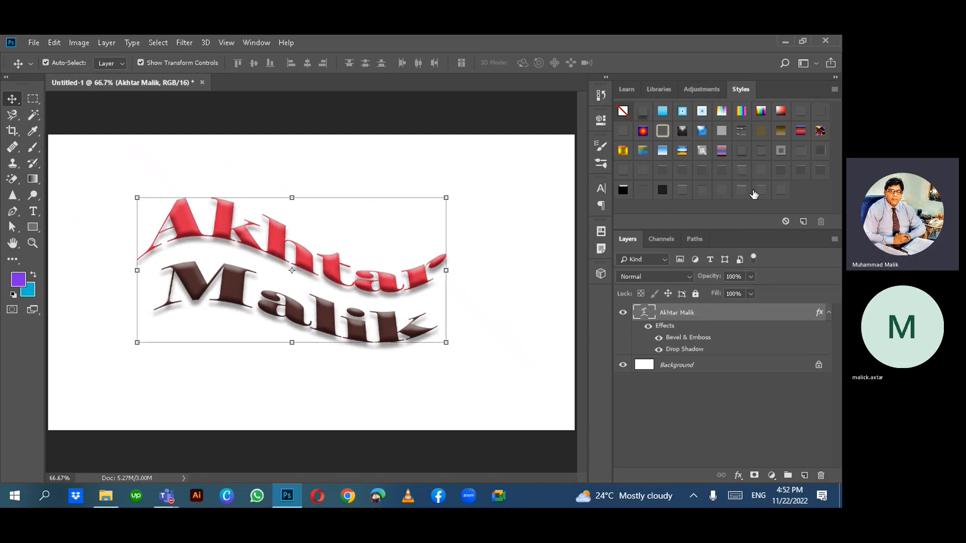
pyautogui.click(741, 191)
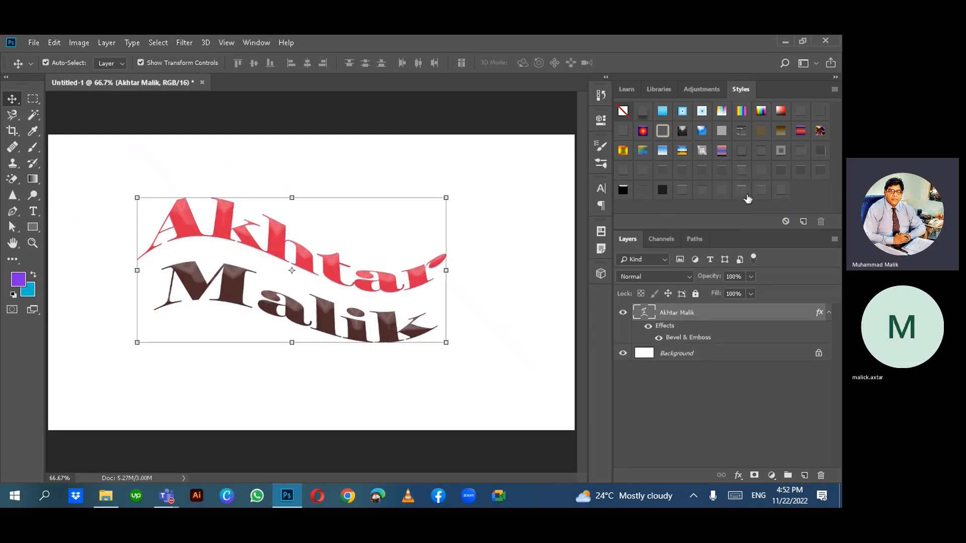
pyautogui.click(659, 172)
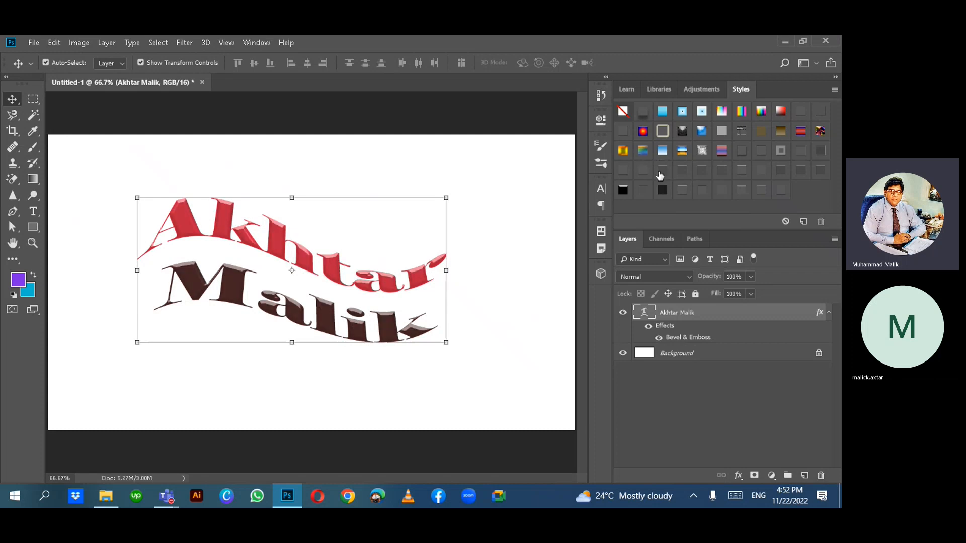
pyautogui.click(800, 171)
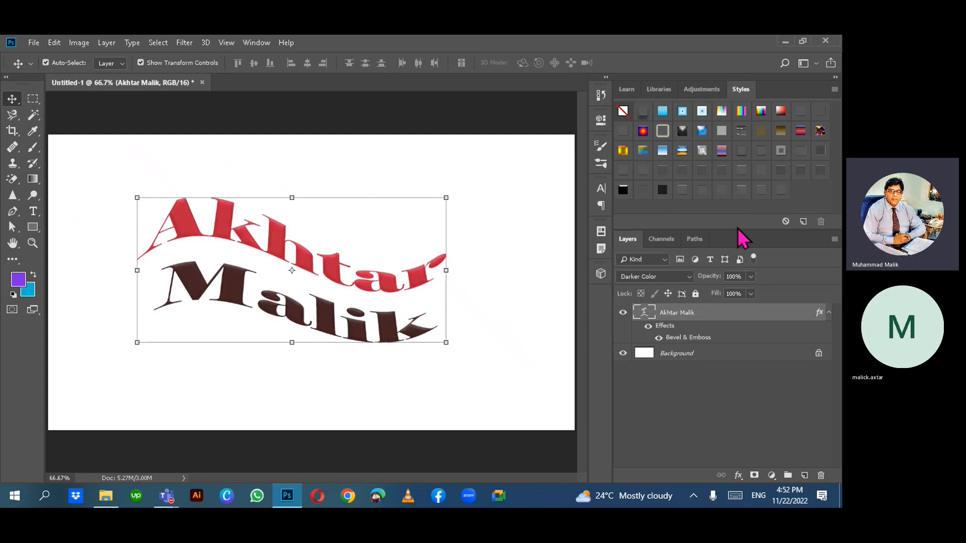
pyautogui.click(737, 191)
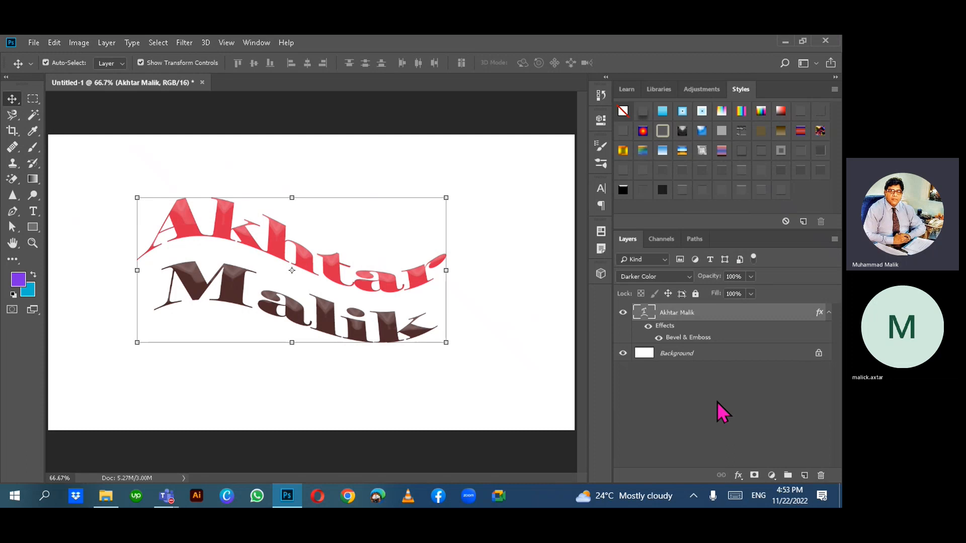
pyautogui.click(683, 193)
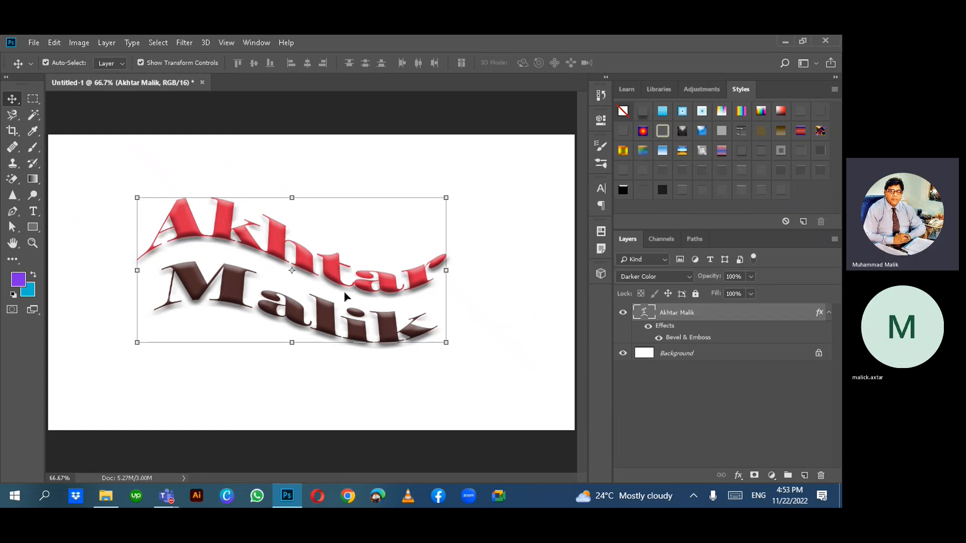
pyautogui.click(763, 191)
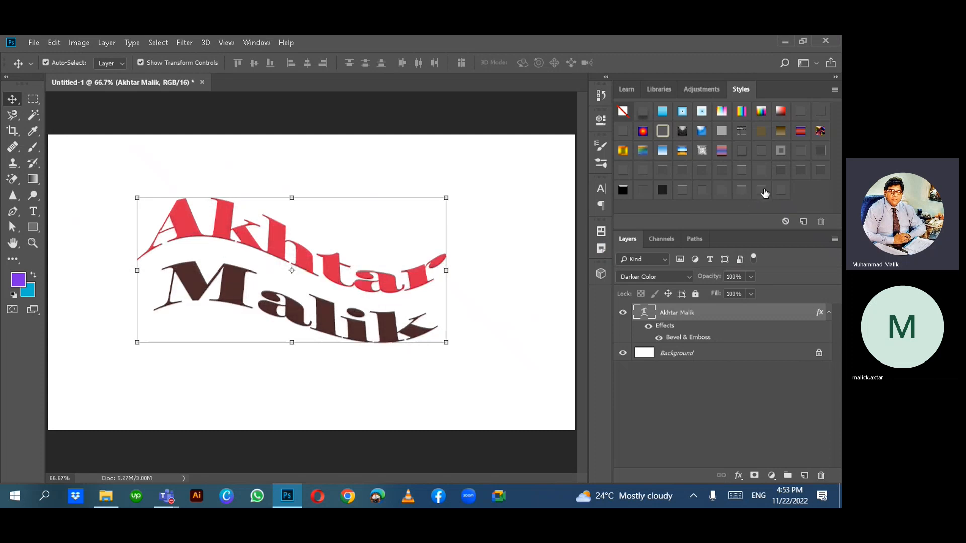
pyautogui.click(781, 194)
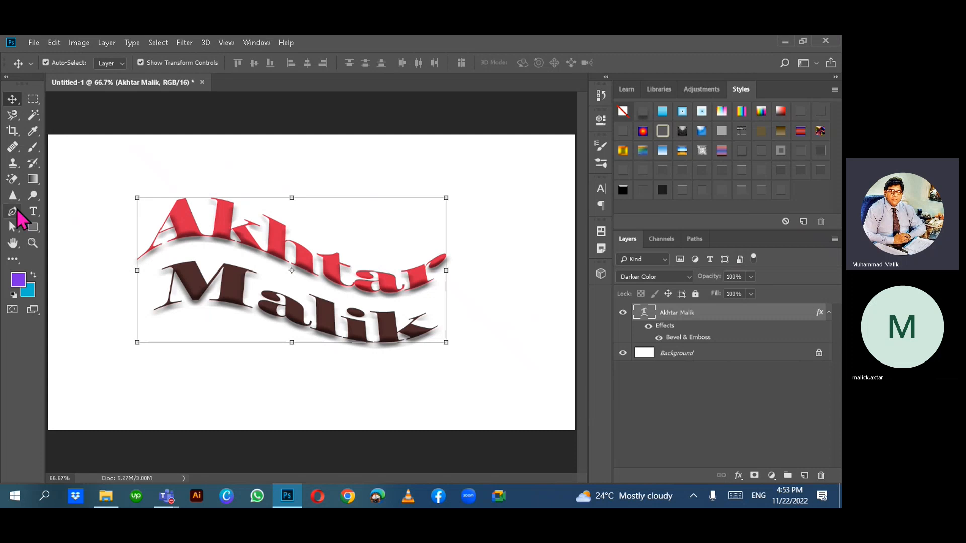
pyautogui.click(131, 167)
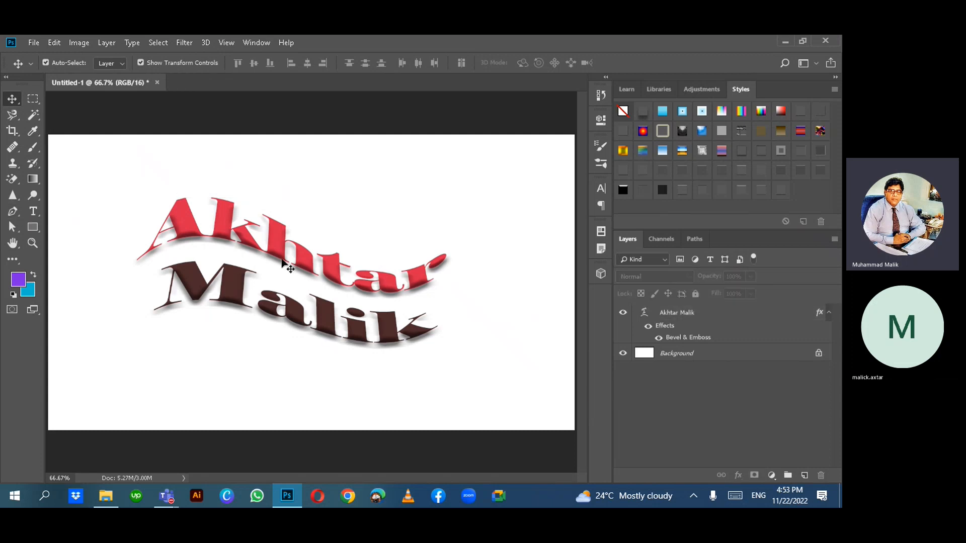
pyautogui.click(261, 255)
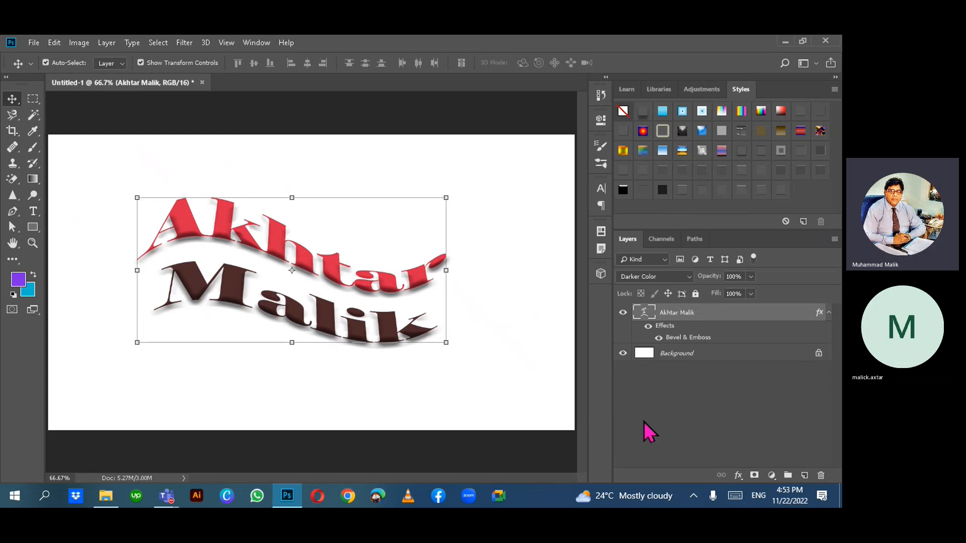
pyautogui.rightClick(764, 318)
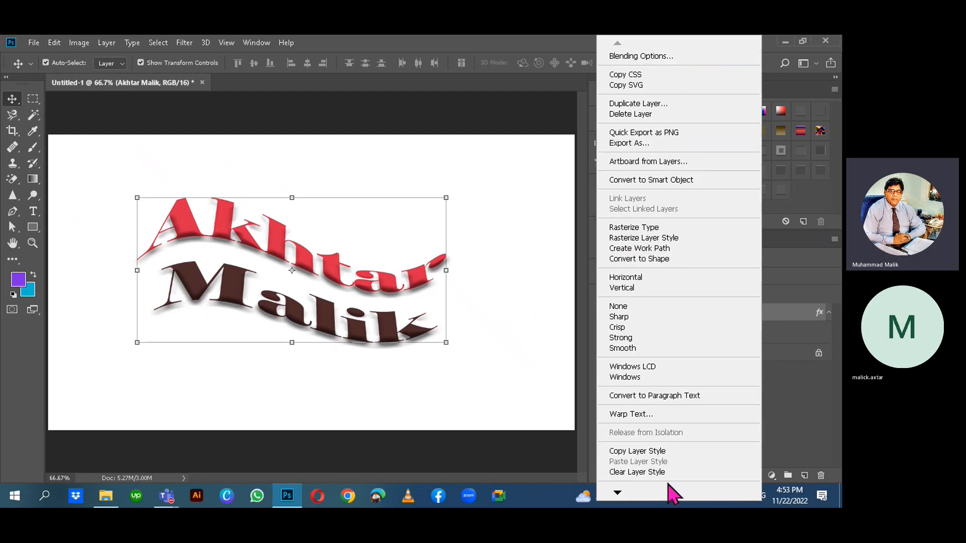
pyautogui.click(637, 259)
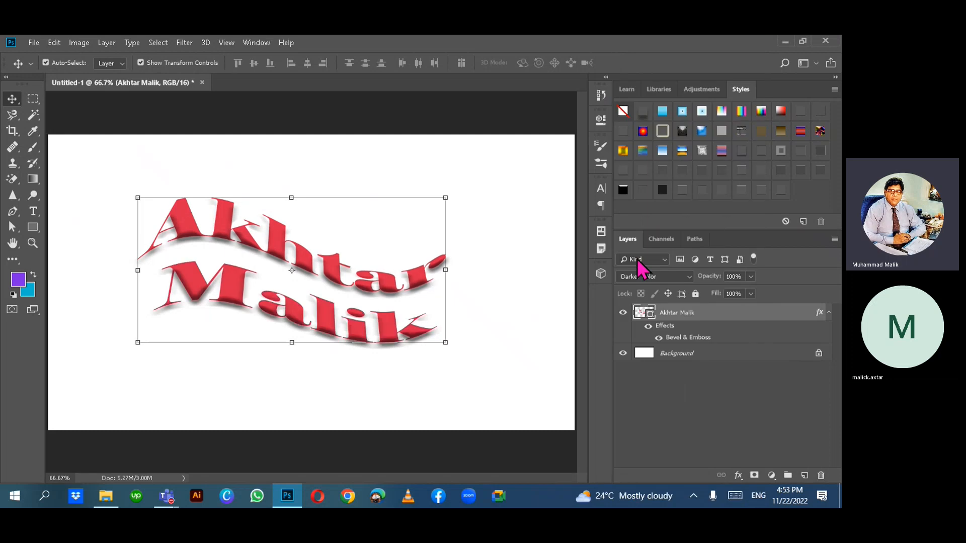
pyautogui.click(690, 415)
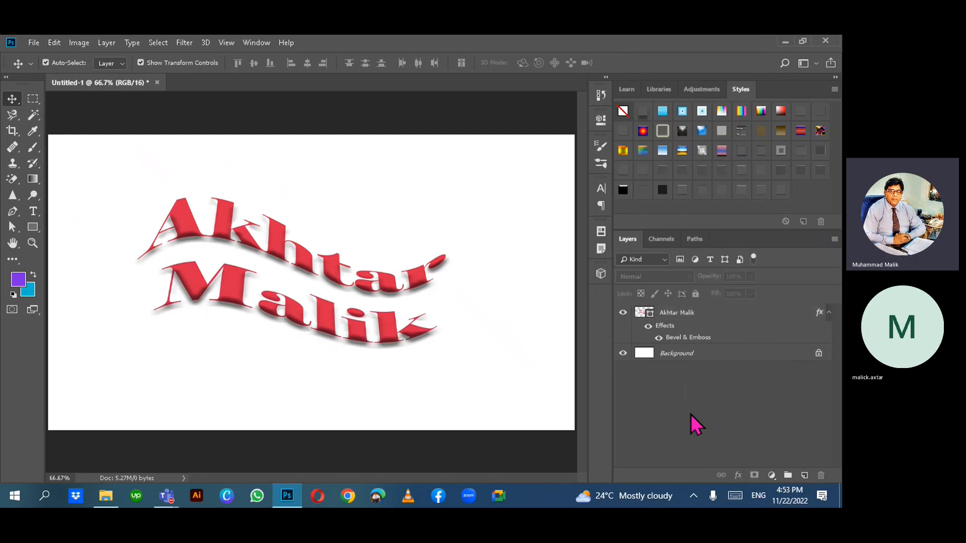
pyautogui.click(690, 335)
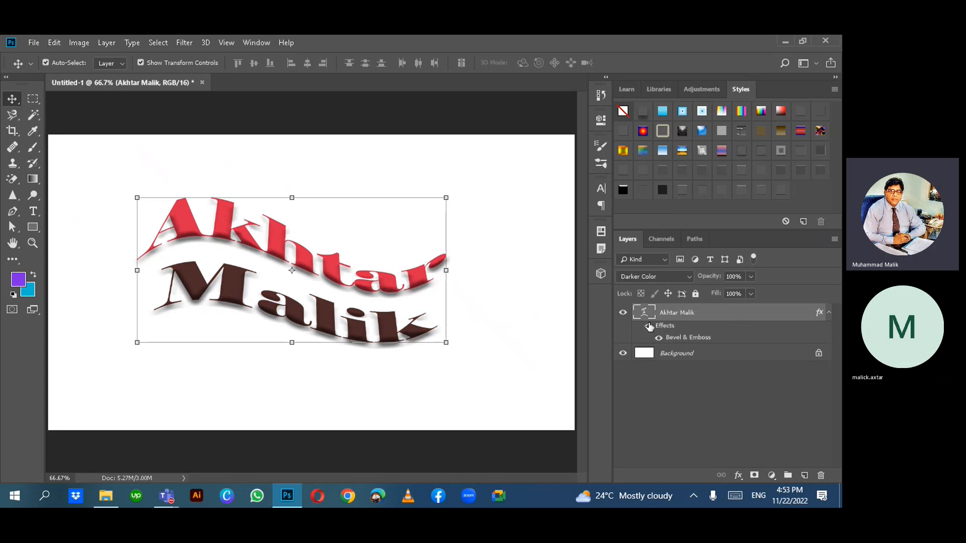
pyautogui.hotkey('ctrl', 'j')
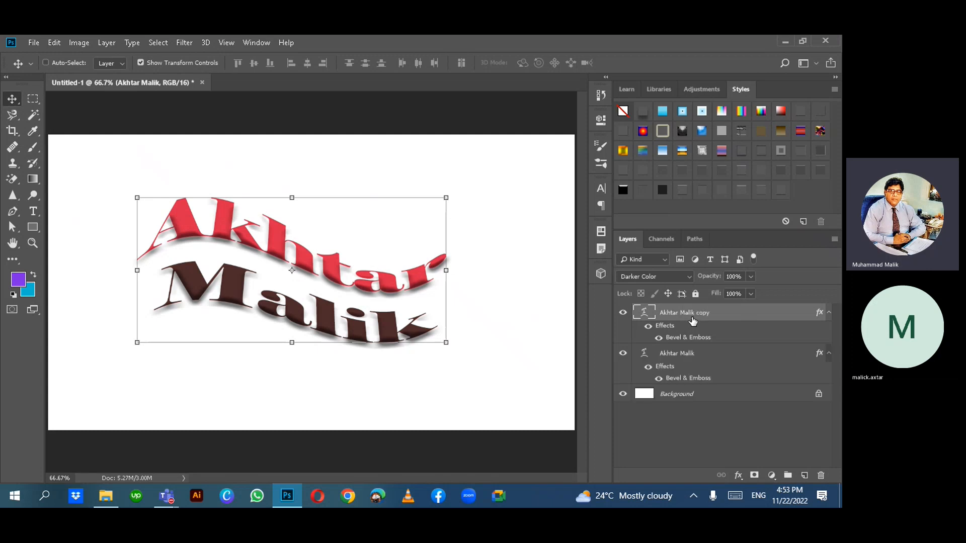
pyautogui.click(701, 355)
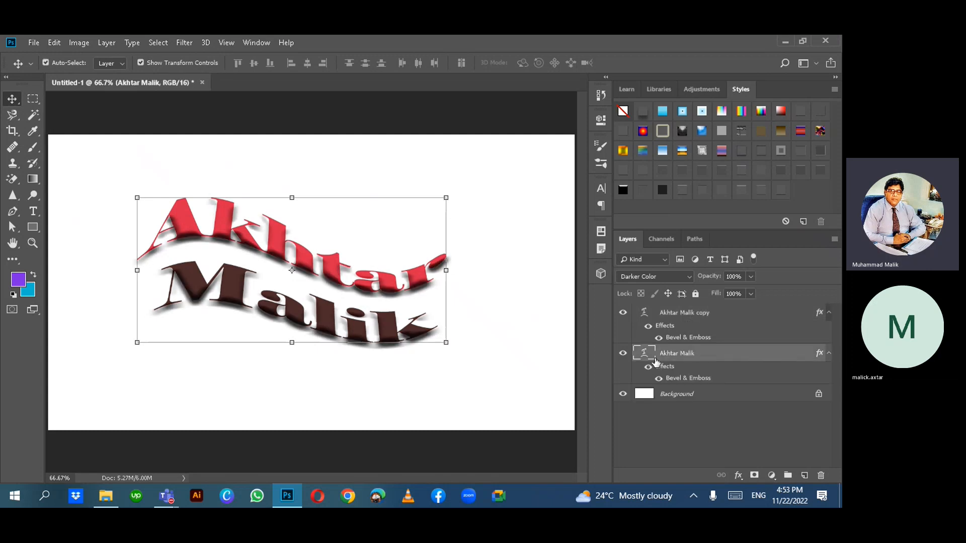
pyautogui.click(622, 355)
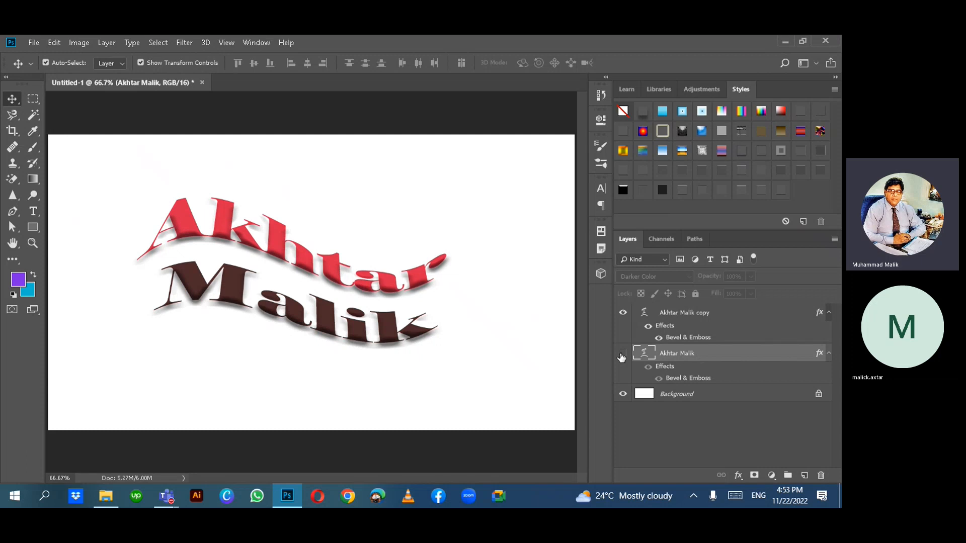
pyautogui.click(699, 313)
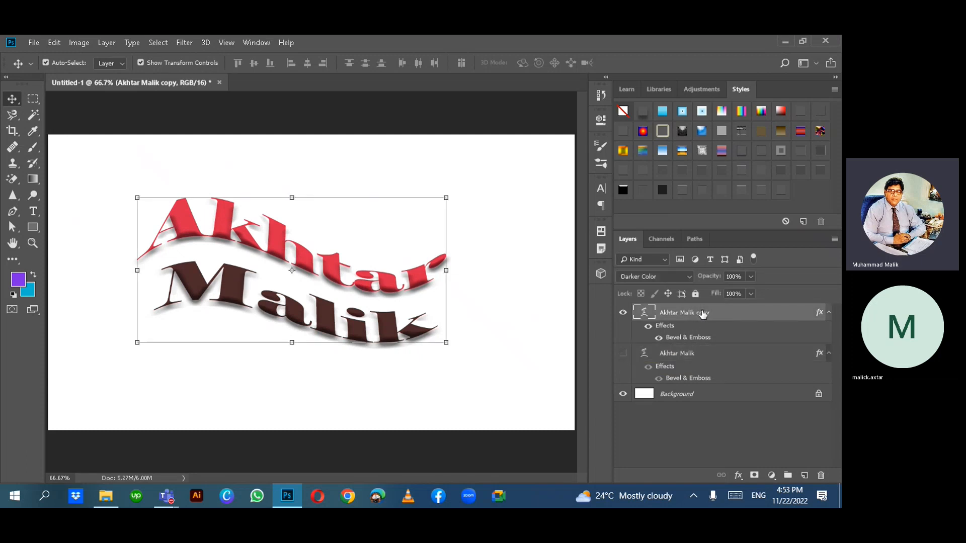
pyautogui.rightClick(744, 313)
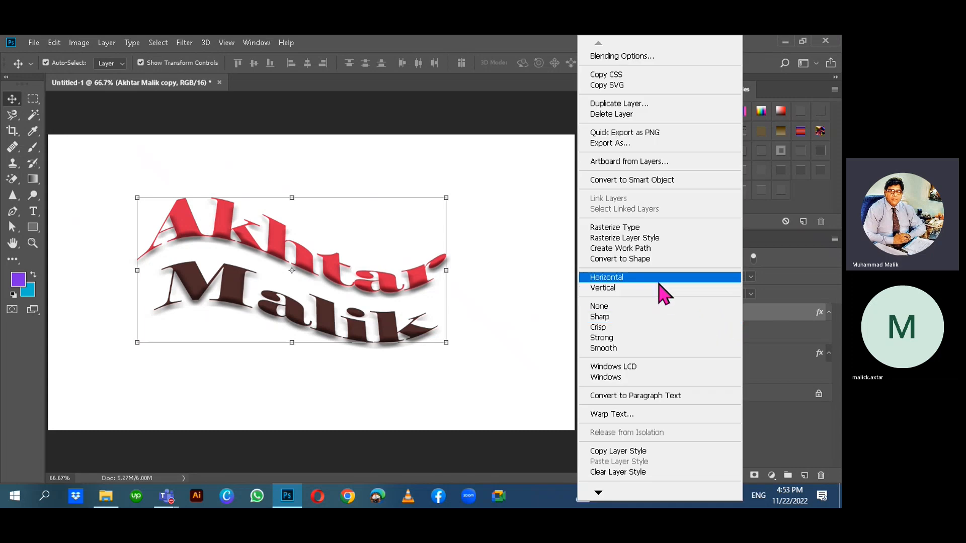
pyautogui.click(646, 259)
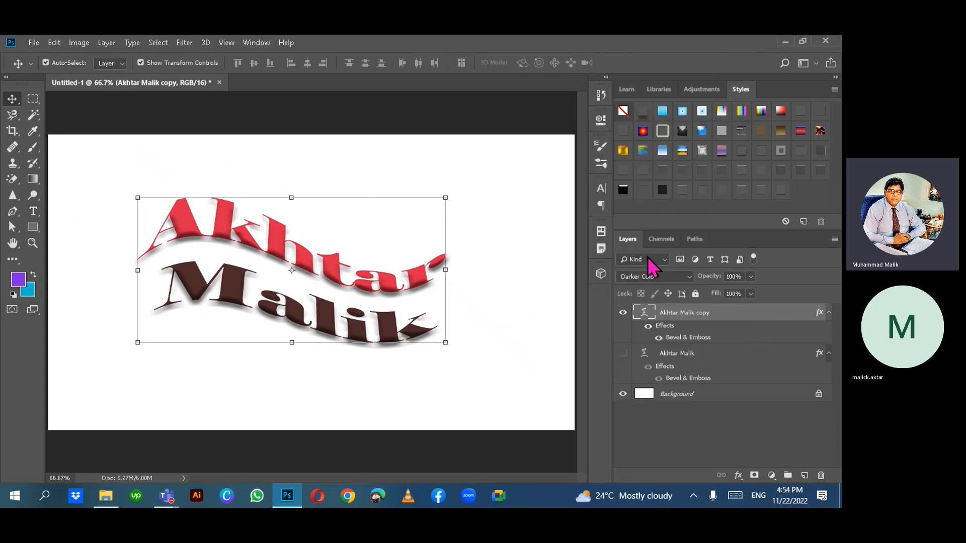
pyautogui.click(509, 108)
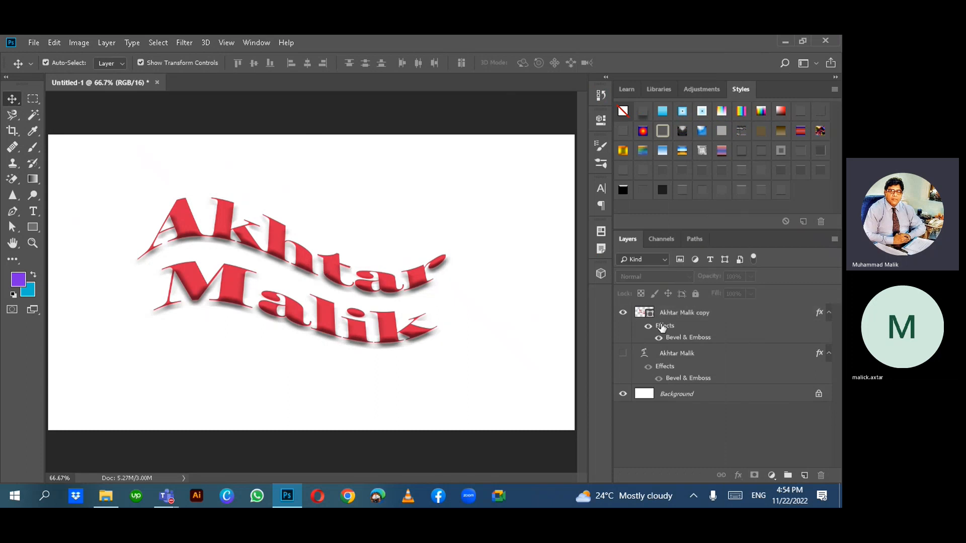
pyautogui.click(677, 356)
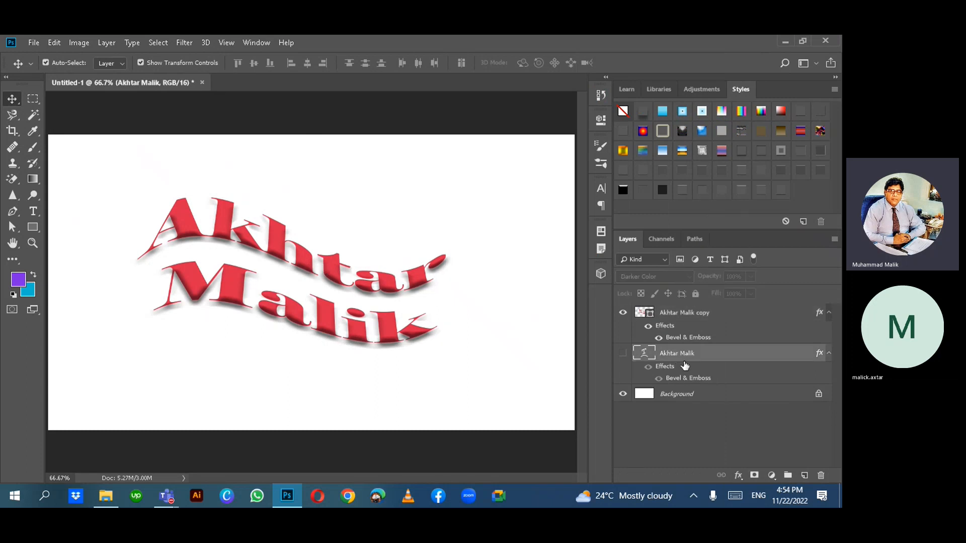
pyautogui.click(624, 353)
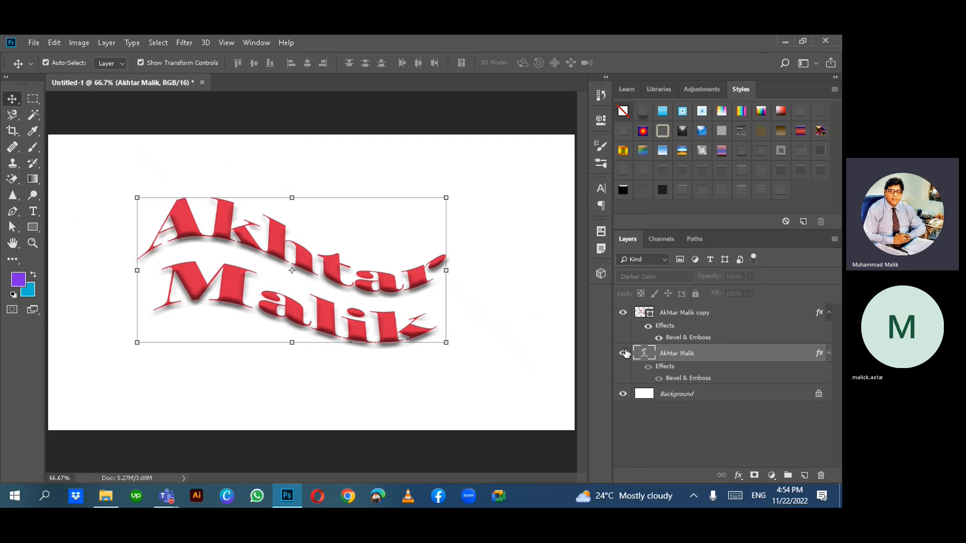
pyautogui.click(623, 314)
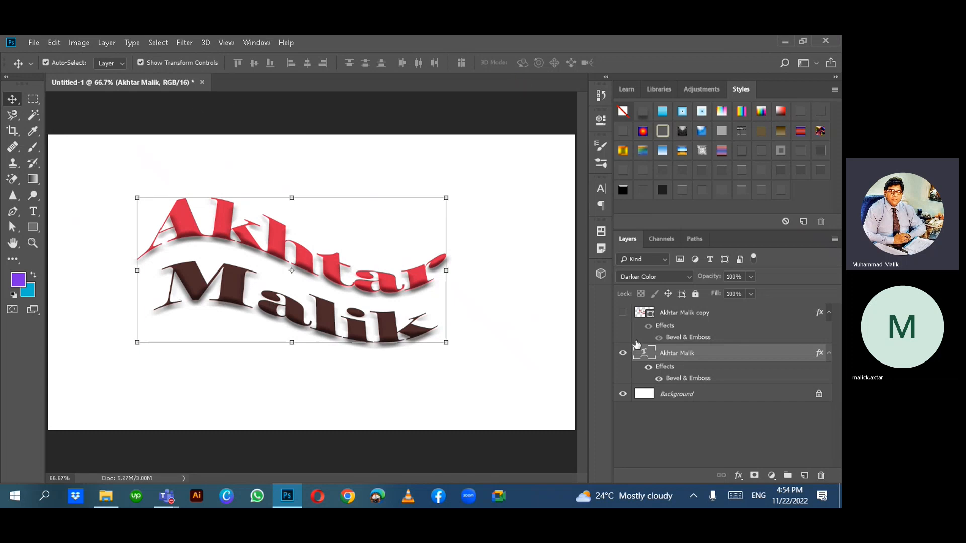
pyautogui.click(622, 356)
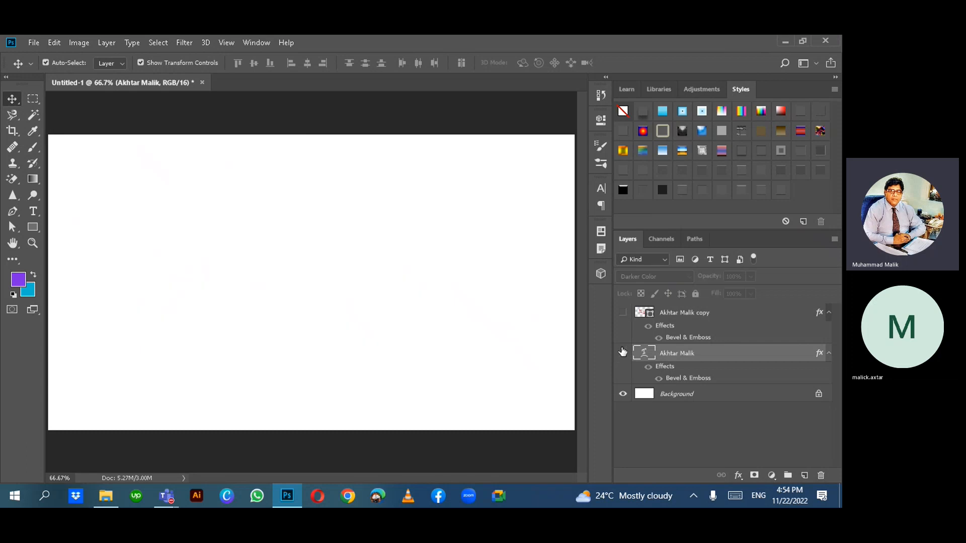
pyautogui.click(623, 313)
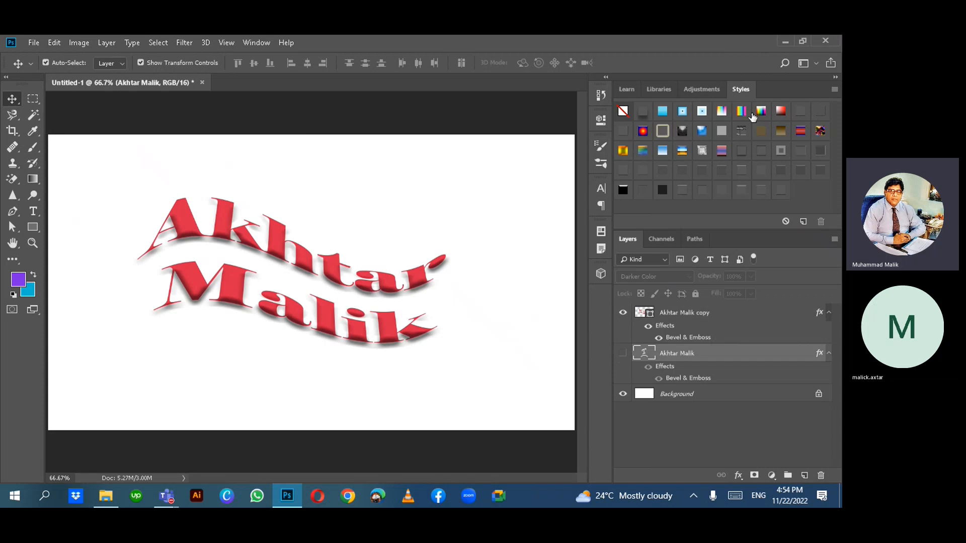
pyautogui.click(682, 152)
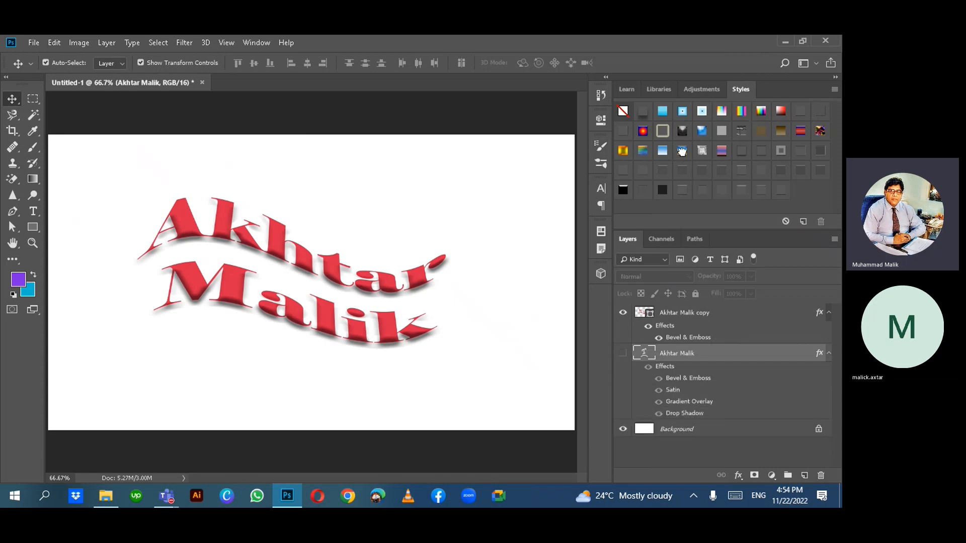
pyautogui.click(685, 313)
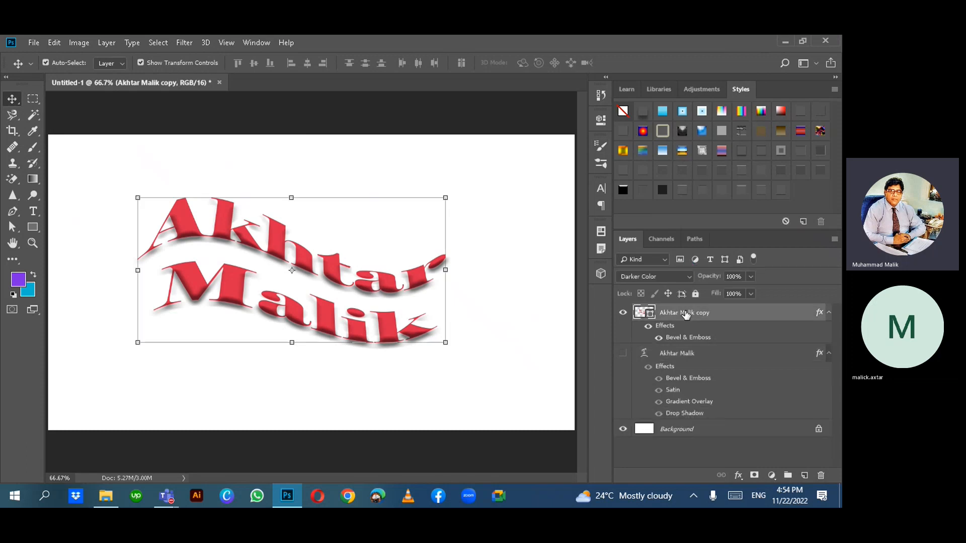
pyautogui.hotkey('ctrl', 'z')
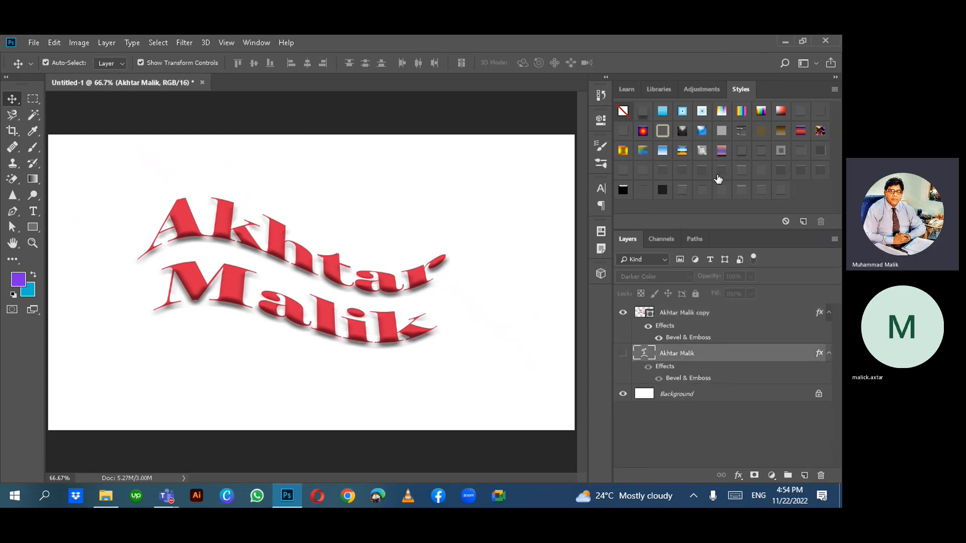
pyautogui.click(696, 314)
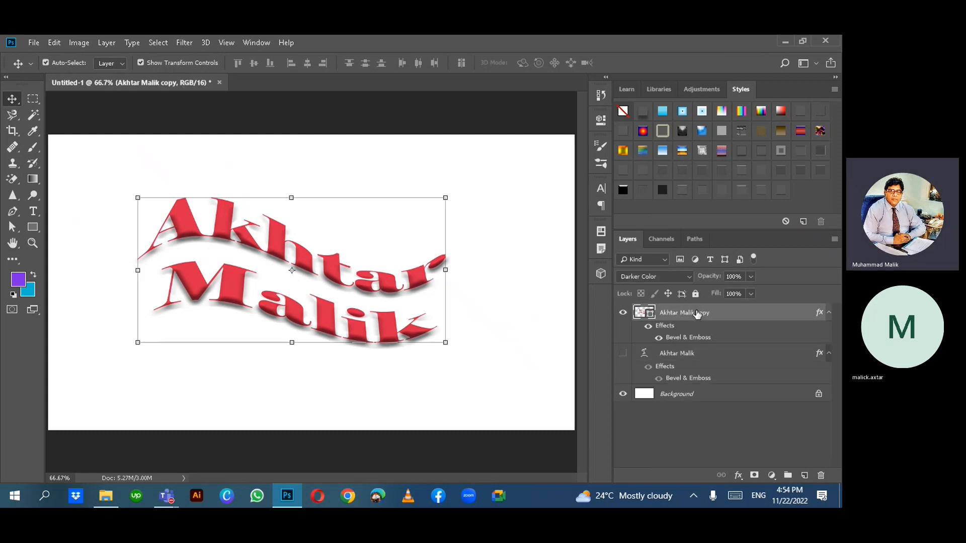
# - Try gradient and Tie-Dyed Silk styles on the copy, reset it to no style, then switch to File Explorer
pyautogui.click(681, 150)
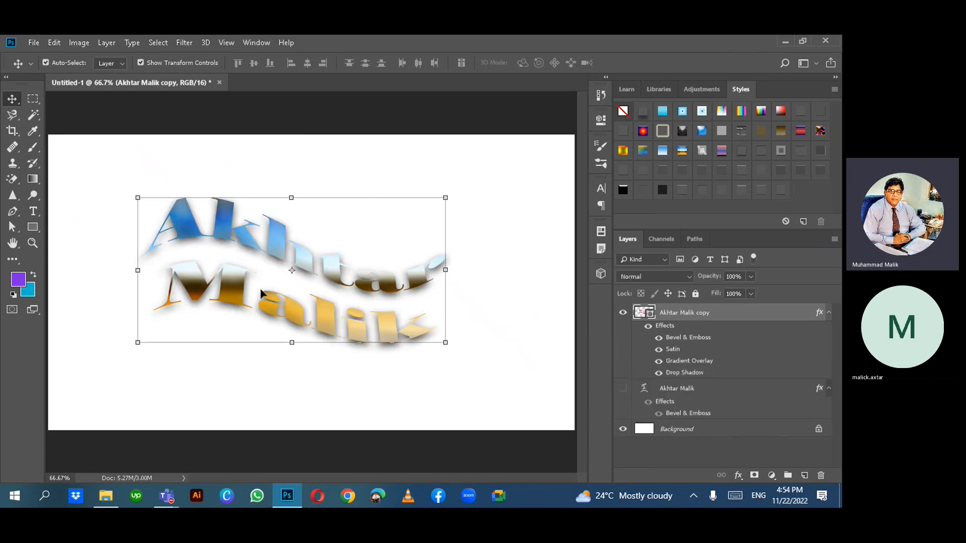
pyautogui.click(643, 151)
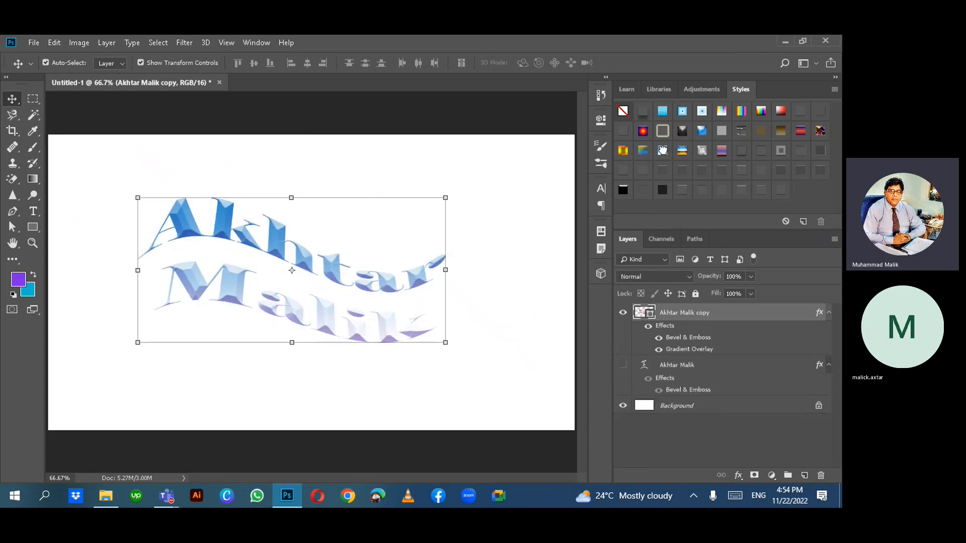
pyautogui.click(641, 150)
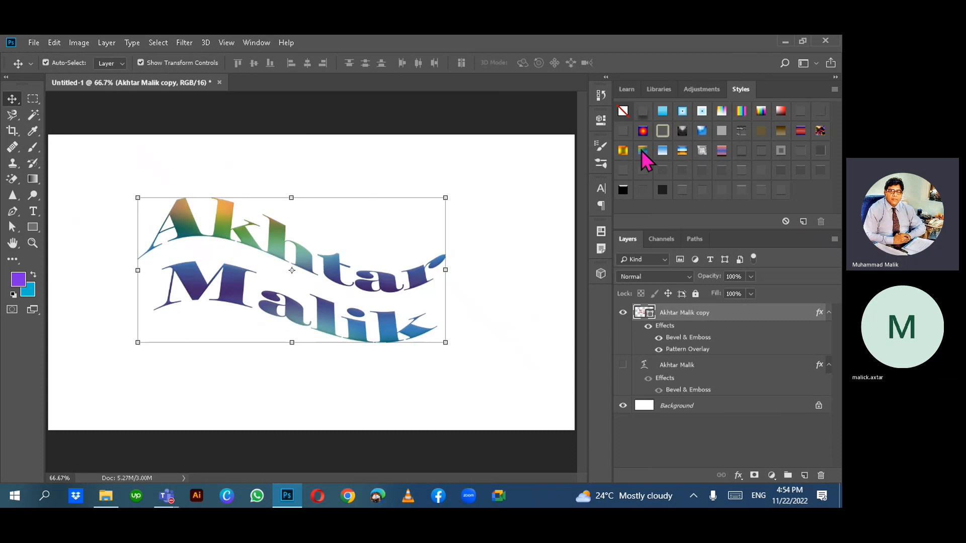
pyautogui.click(623, 111)
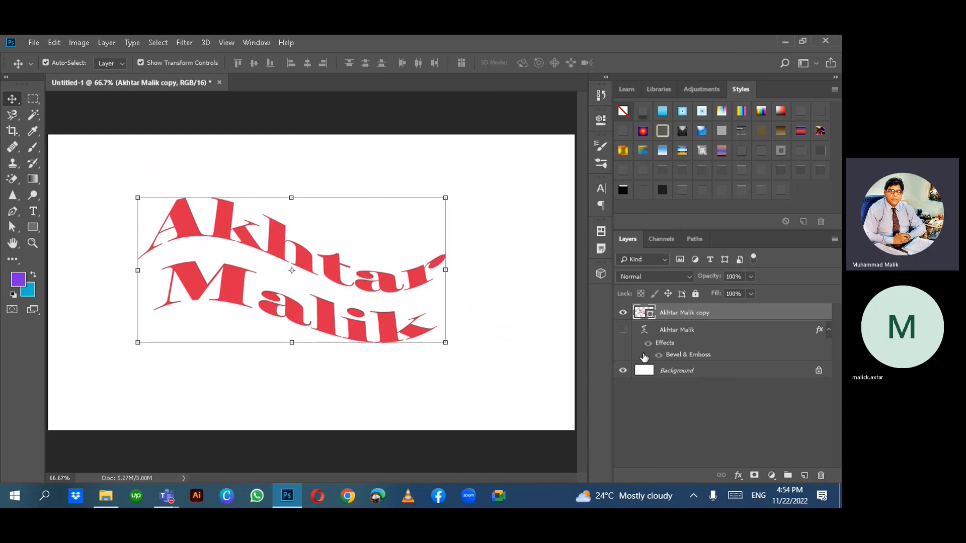
pyautogui.click(400, 110)
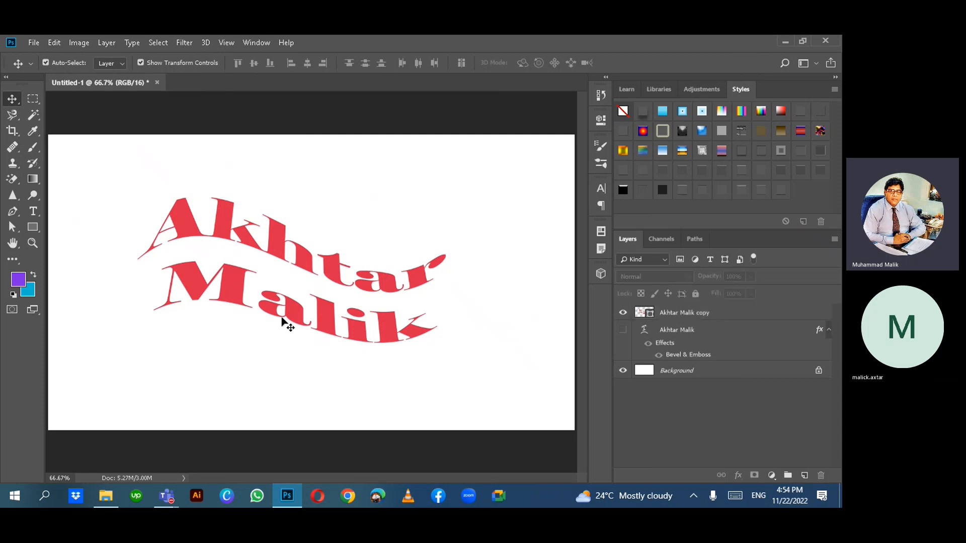
pyautogui.click(106, 496)
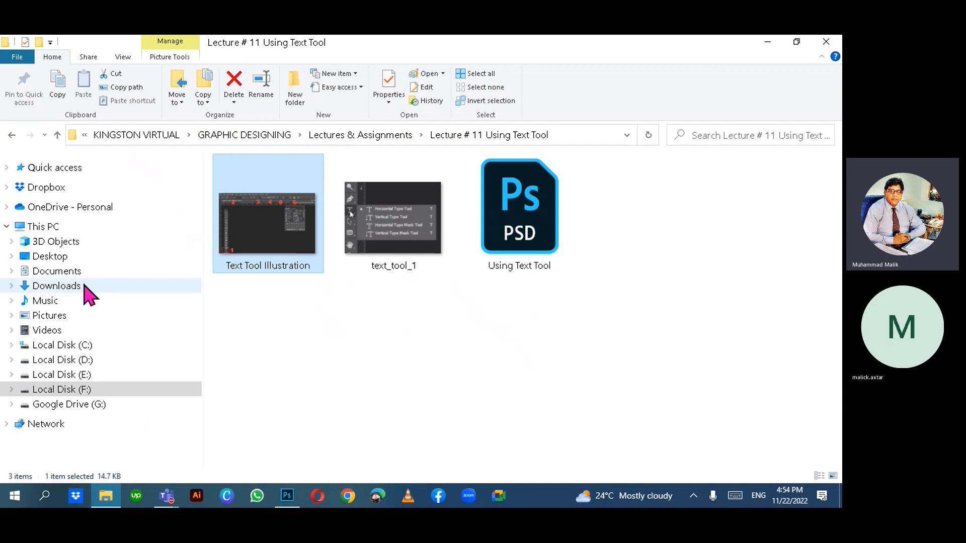
# - From the Lecture # 10 Color Adjustments folder, drag the Teeth image into Photoshop
pyautogui.click(57, 134)
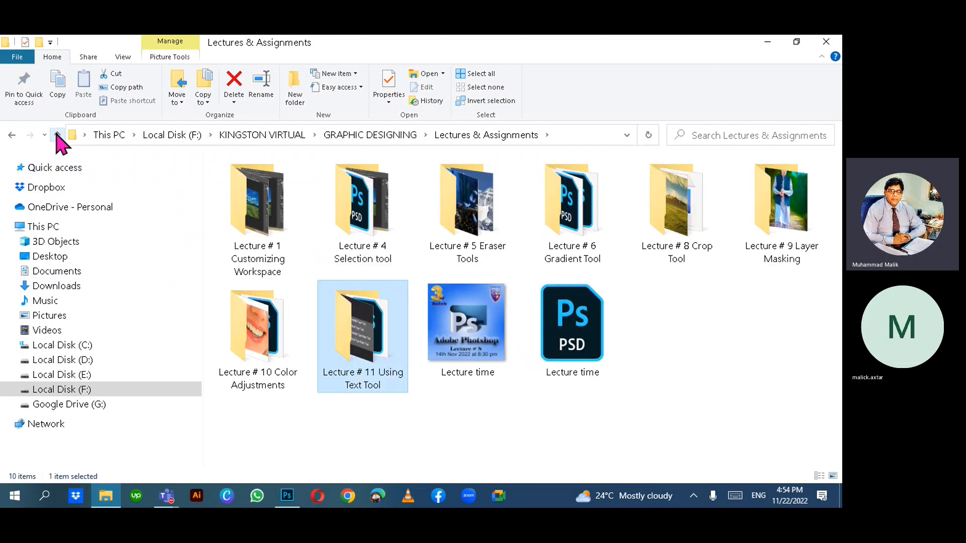
pyautogui.doubleClick(257, 327)
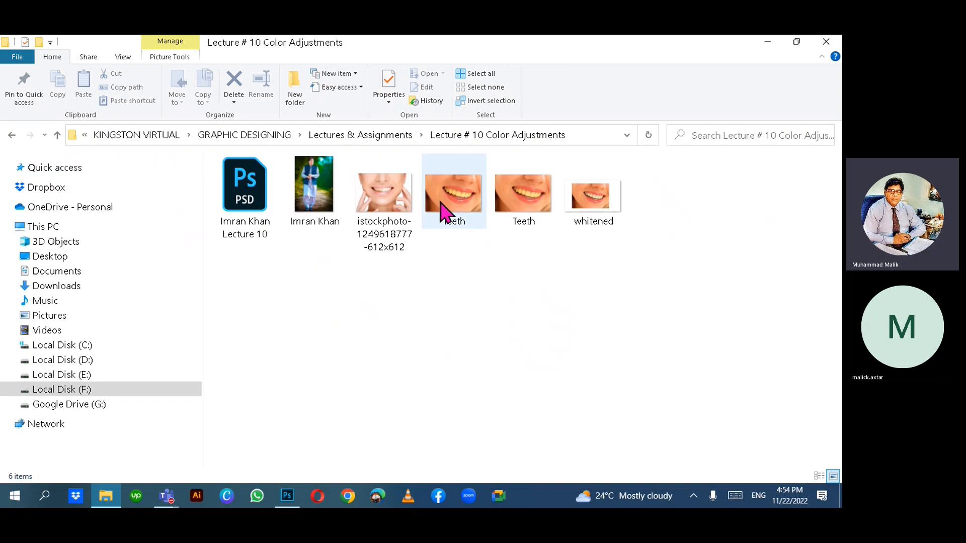
pyautogui.moveTo(593, 204); pyautogui.dragTo(502, 301)
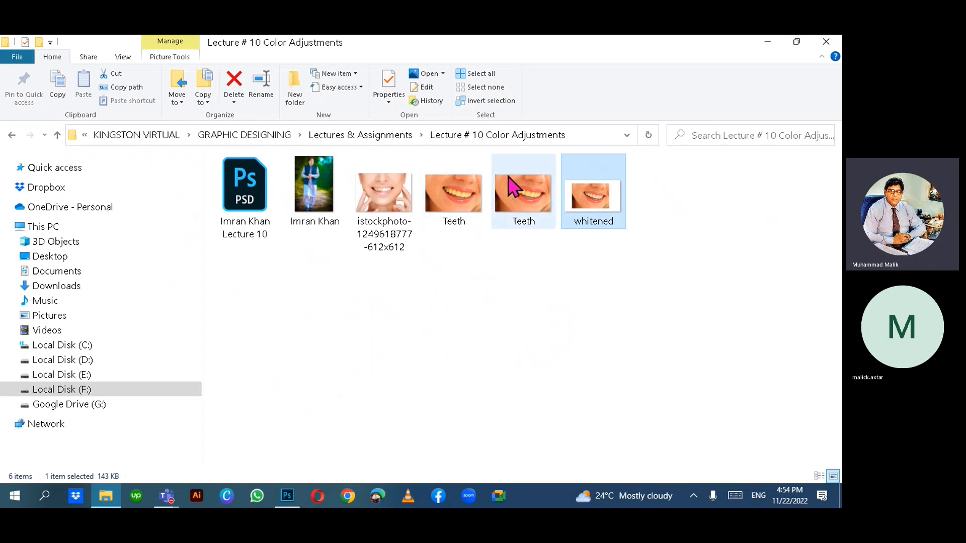
pyautogui.click(528, 194)
pyautogui.moveTo(531, 194); pyautogui.dragTo(355, 295)
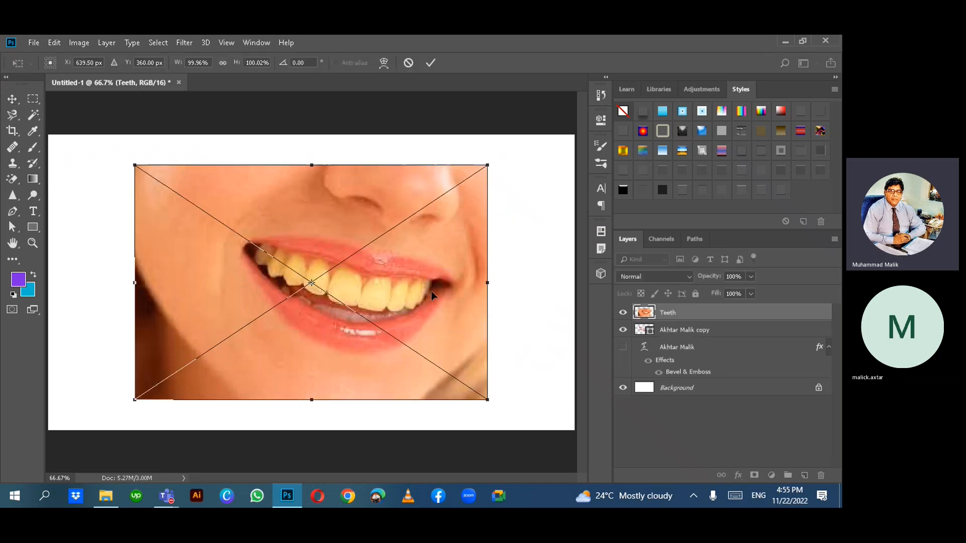
pyautogui.click(12, 99)
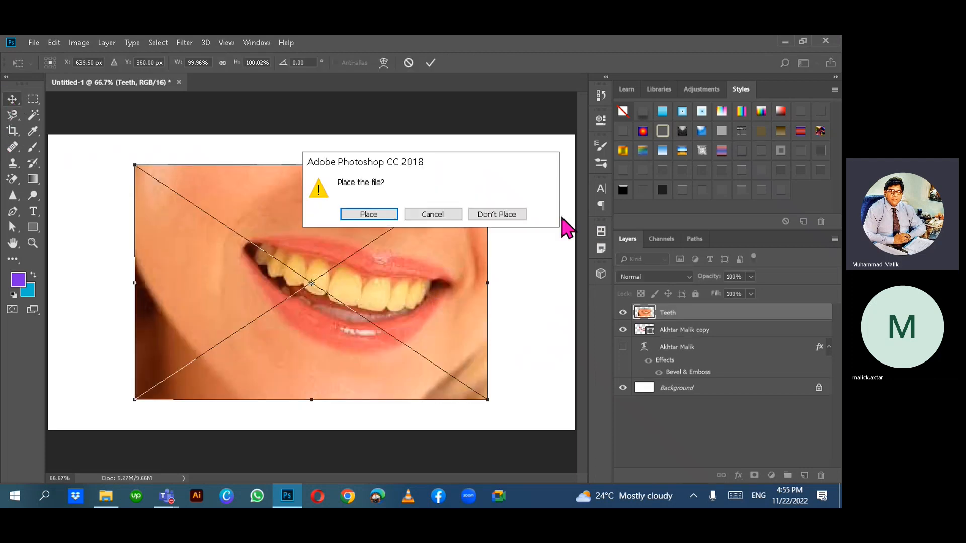
pyautogui.click(369, 216)
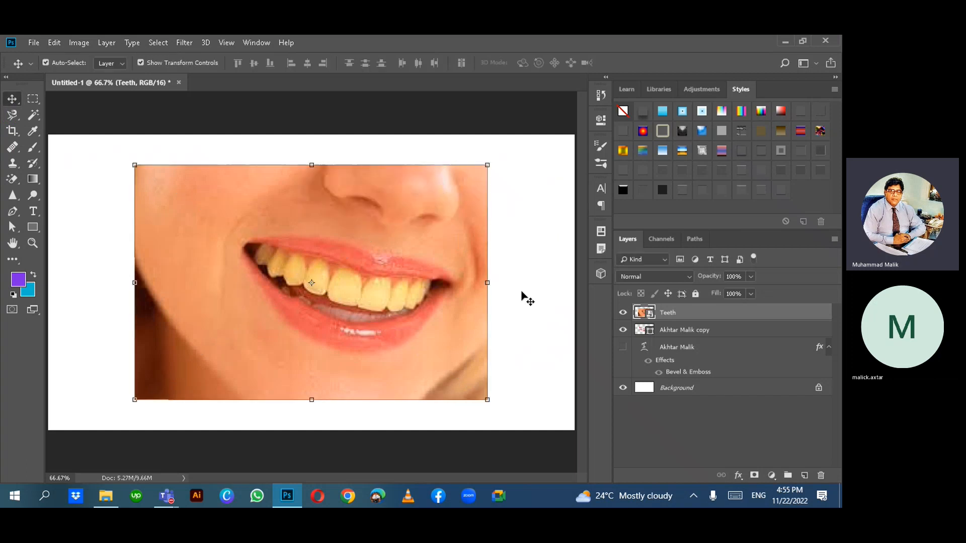
pyautogui.rightClick(738, 313)
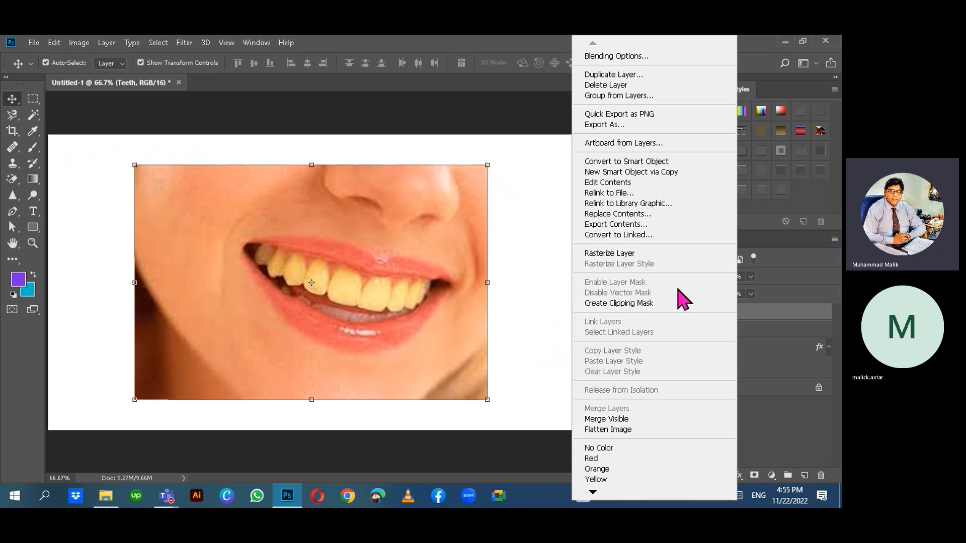
pyautogui.click(669, 304)
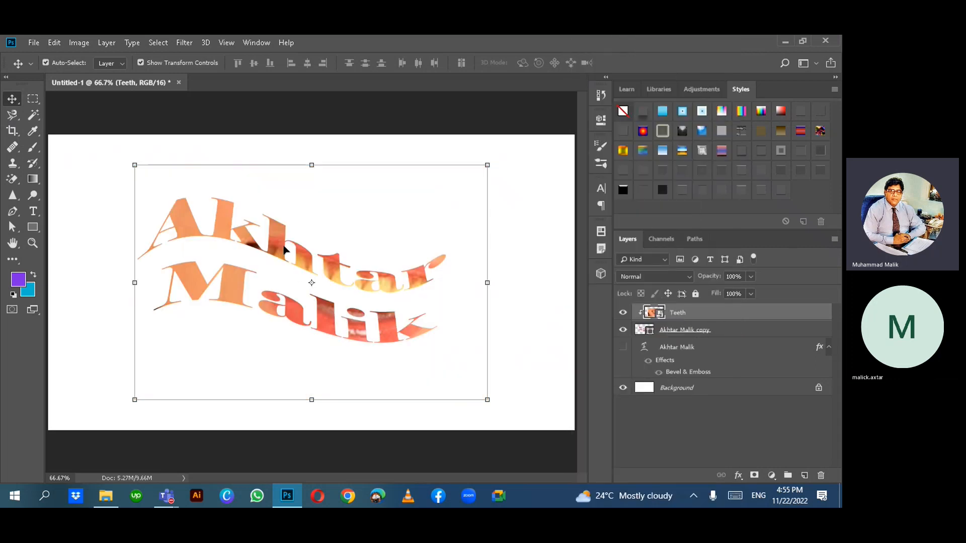
# - Reposition the Teeth photo and the textured lettering slightly left and up
pyautogui.moveTo(281, 245); pyautogui.dragTo(267, 259)
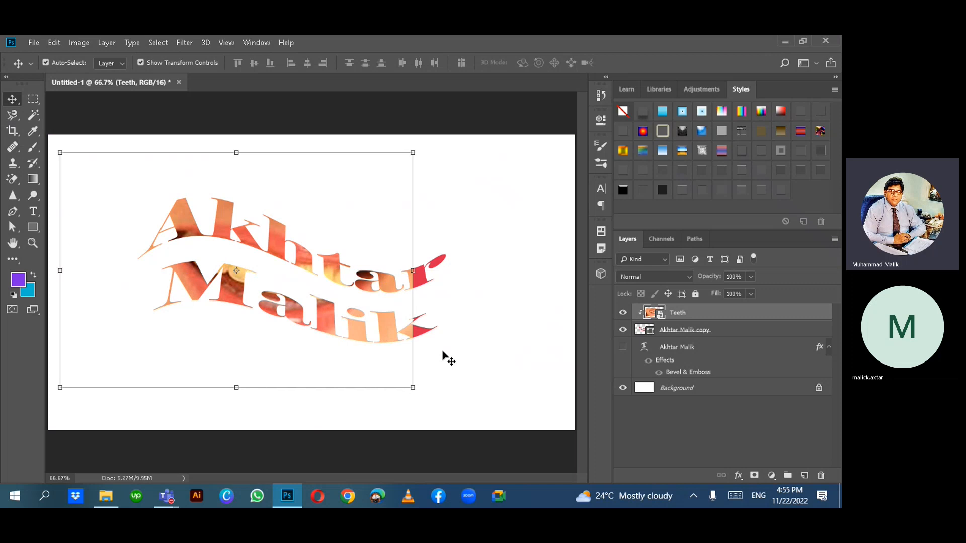
pyautogui.keyDown('shift'); pyautogui.click(369, 222); pyautogui.keyUp('shift')
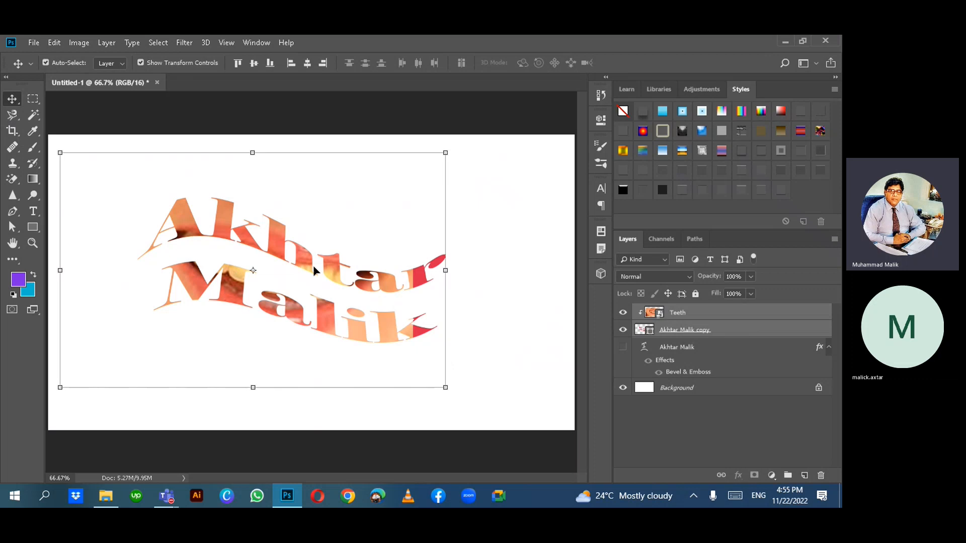
pyautogui.moveTo(300, 270); pyautogui.dragTo(301, 239)
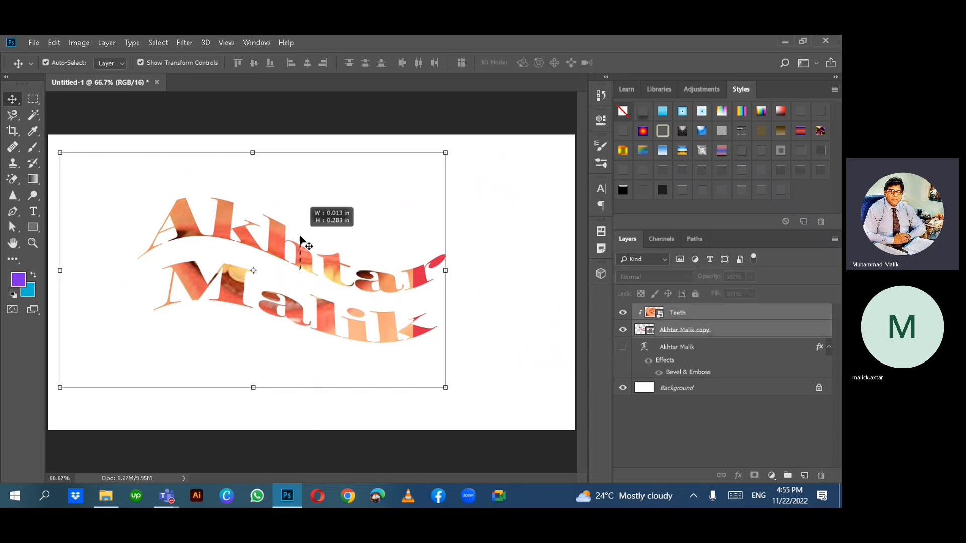
pyautogui.click(764, 329)
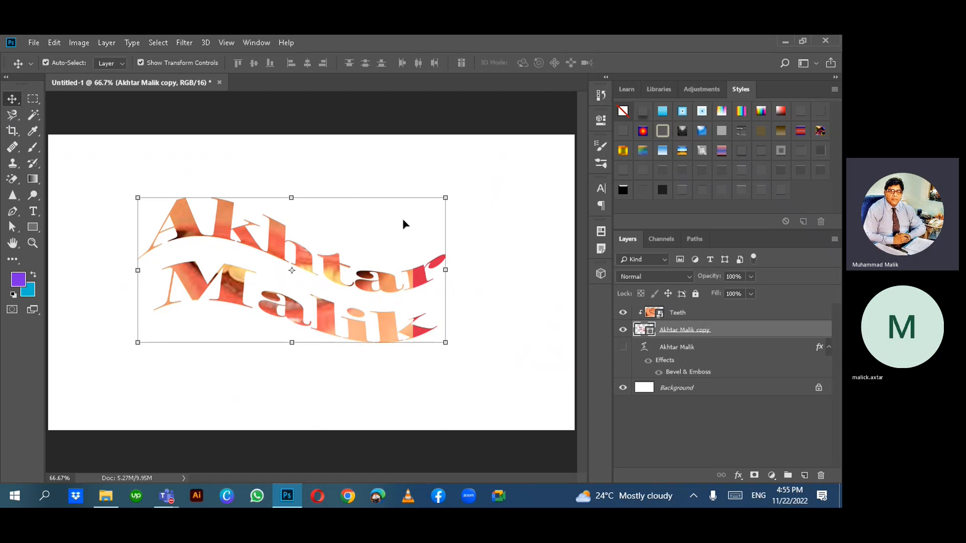
pyautogui.moveTo(403, 223)
pyautogui.mouseDown()
pyautogui.moveTo(411, 200)
pyautogui.moveTo(433, 204)
pyautogui.moveTo(259, 146)
pyautogui.moveTo(194, 201)
pyautogui.moveTo(345, 177)
pyautogui.moveTo(423, 203)
pyautogui.moveTo(430, 240)
pyautogui.moveTo(421, 272)
pyautogui.moveTo(306, 242)
pyautogui.moveTo(357, 168)
pyautogui.moveTo(418, 183)
pyautogui.moveTo(429, 255)
pyautogui.moveTo(386, 230)
pyautogui.mouseUp()
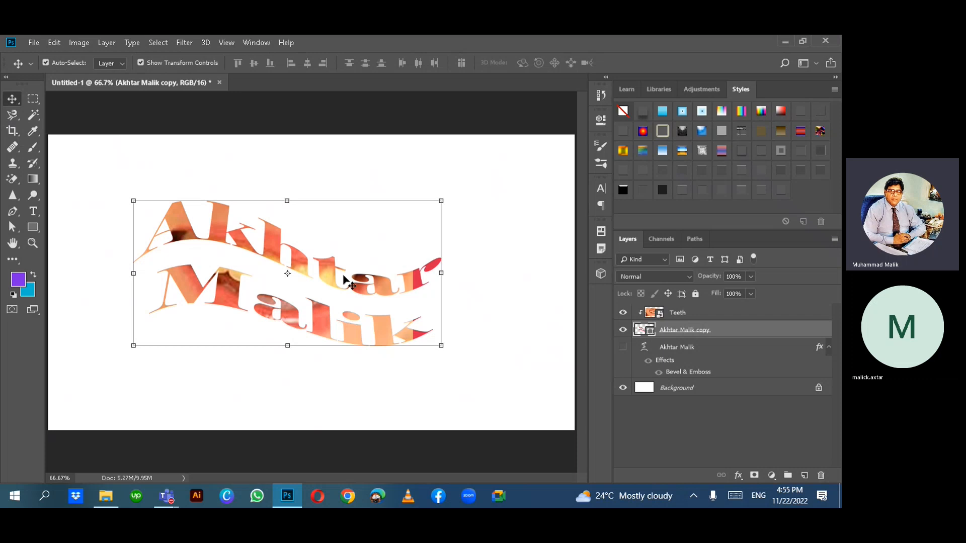
pyautogui.hotkey('ctrl', 'alt', 'g')
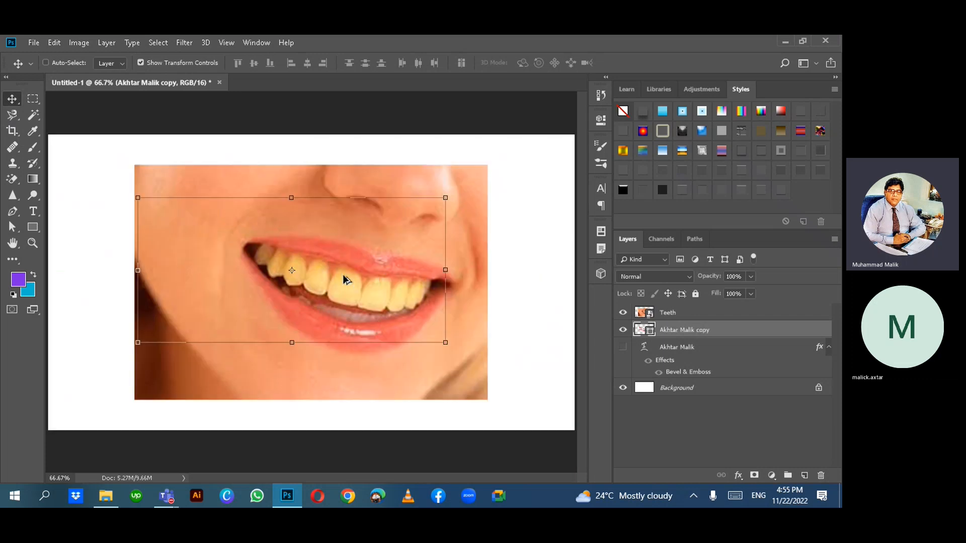
pyautogui.hotkey('ctrl', 'alt', 'z')
pyautogui.click(520, 271)
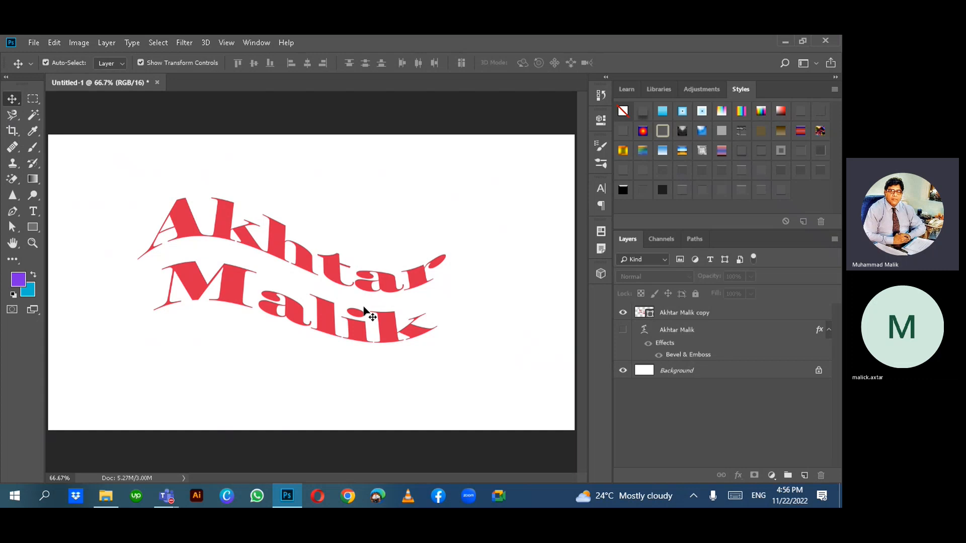
pyautogui.click(30, 211)
pyautogui.click(456, 172)
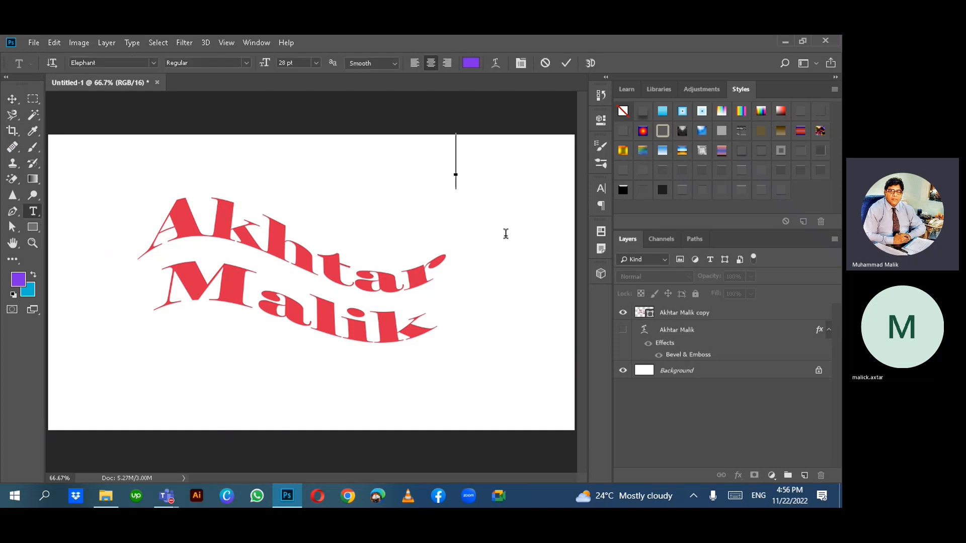
pyautogui.hotkey('alt', 'shift')
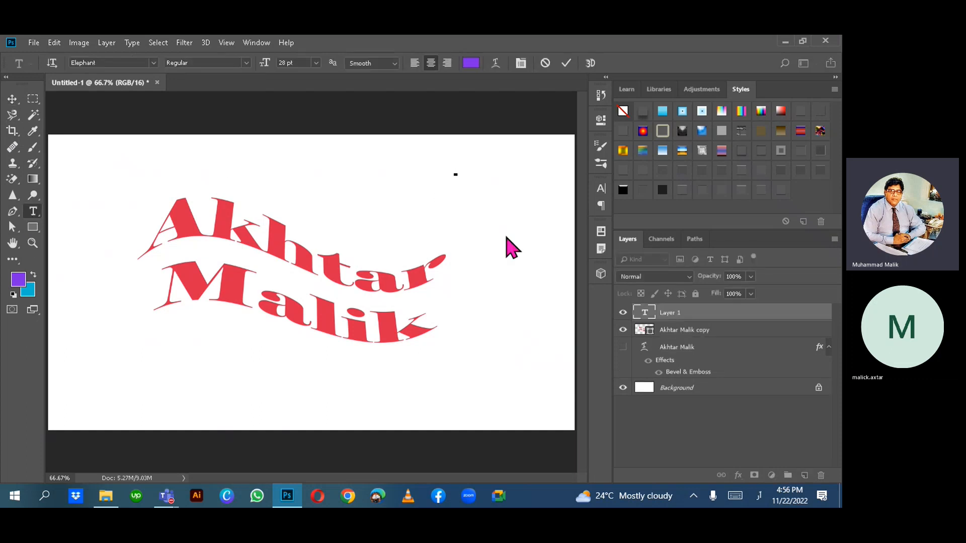
pyautogui.write('اکتر')
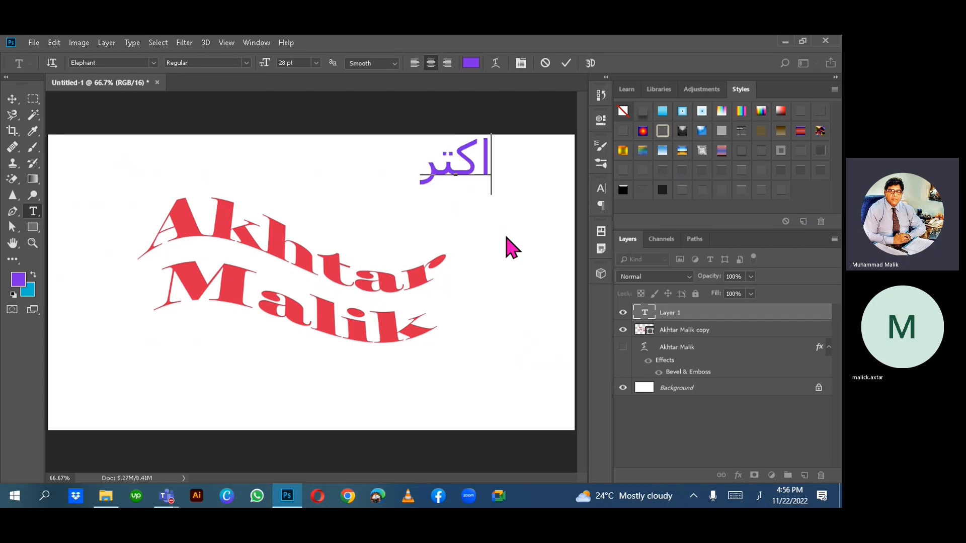
pyautogui.hotkey('ctrl', 'a')
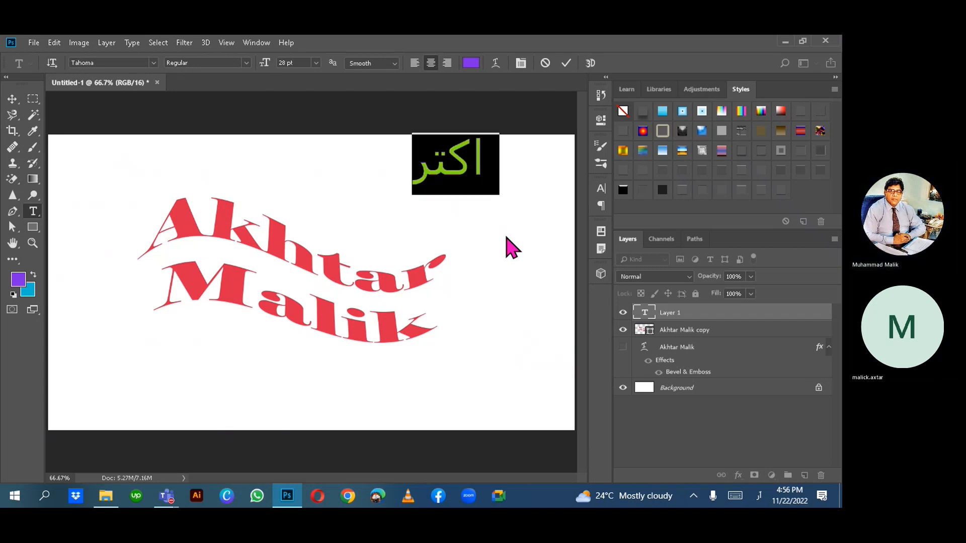
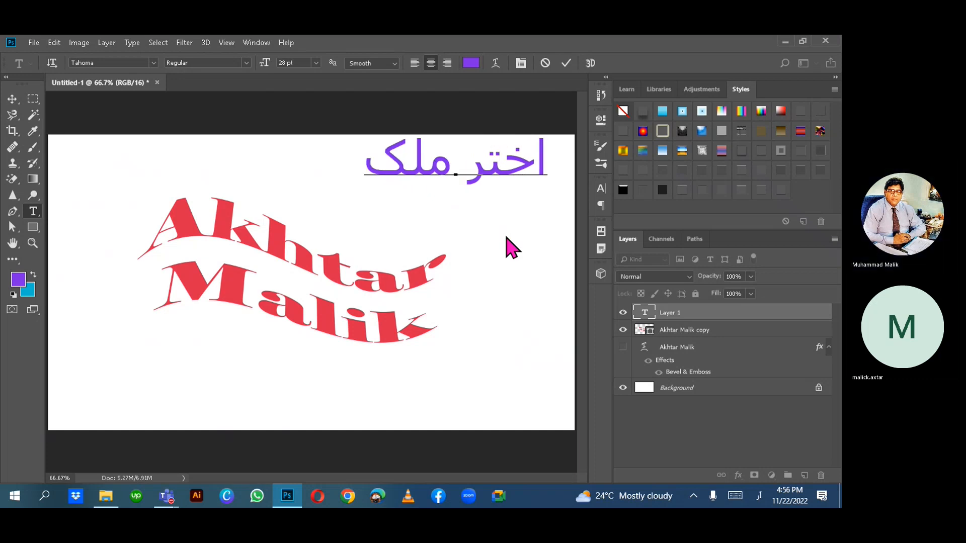
# - Set the Urdu text's font to Jameel Noori Nastaleeq Kasheeda and commit it
pyautogui.hotkey('ctrl', 'a')
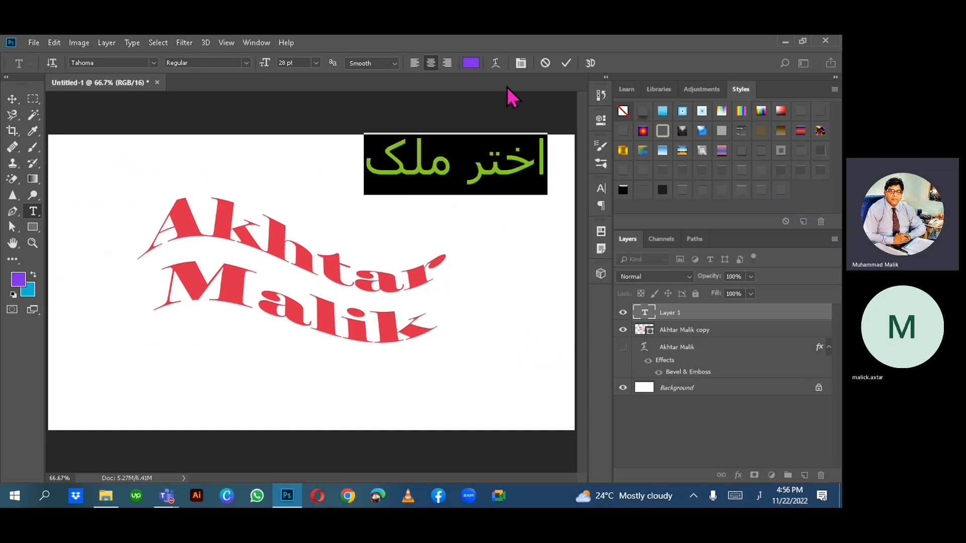
pyautogui.click(153, 62)
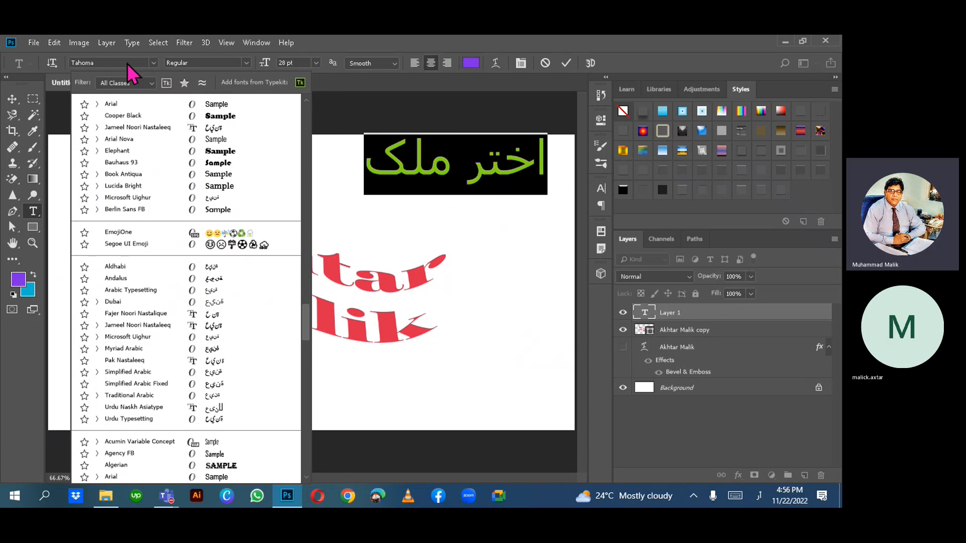
pyautogui.click(153, 67)
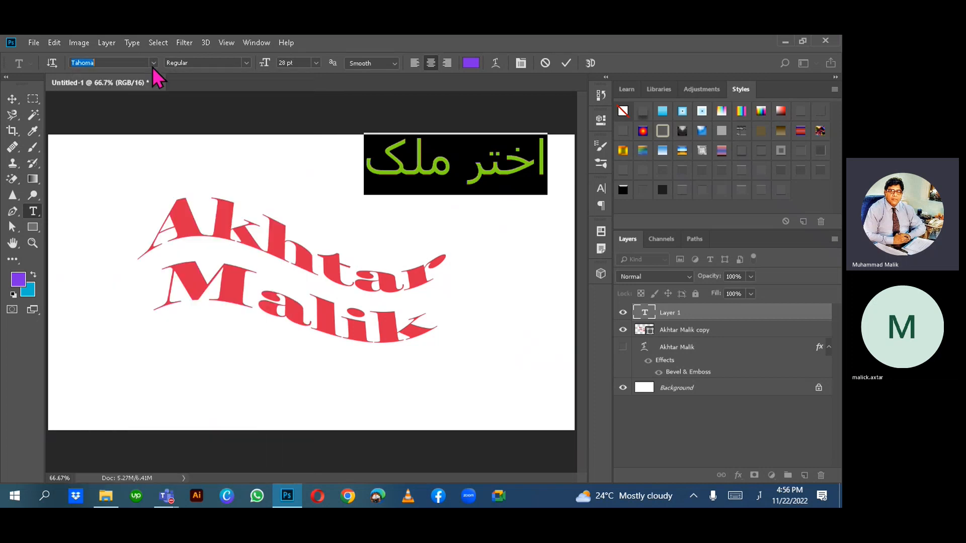
pyautogui.write('ب')
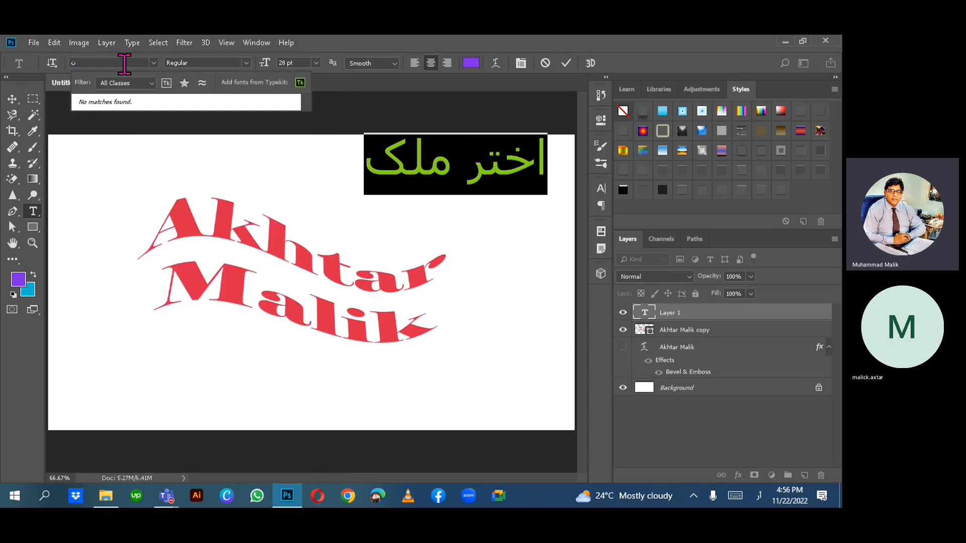
pyautogui.press('BackSpace')
pyautogui.hotkey('alt', 'shift')
pyautogui.write('n')
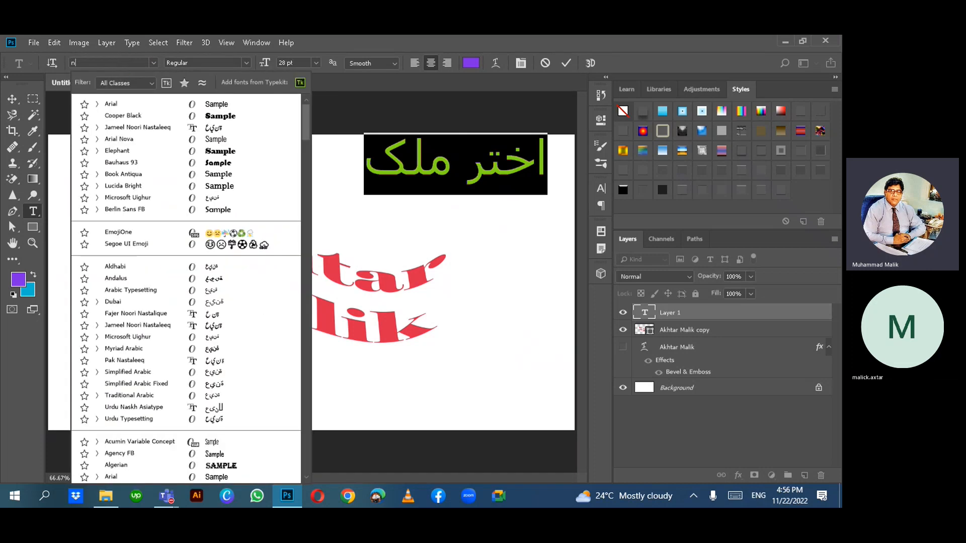
pyautogui.write('oor')
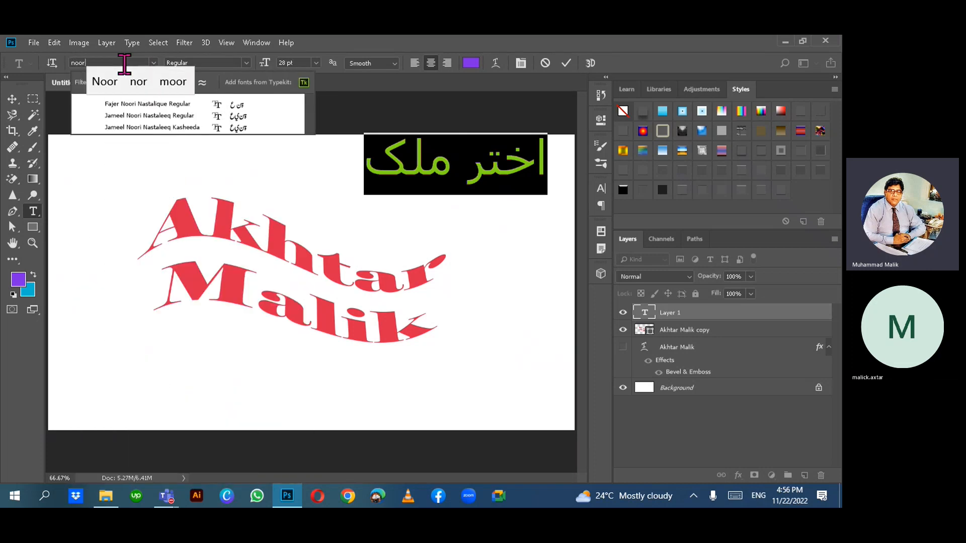
pyautogui.click(152, 128)
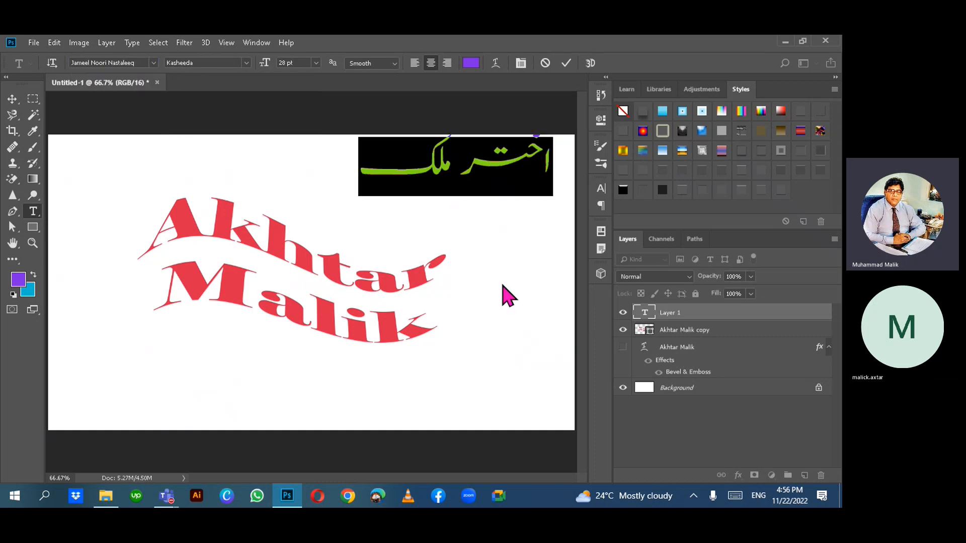
pyautogui.click(12, 99)
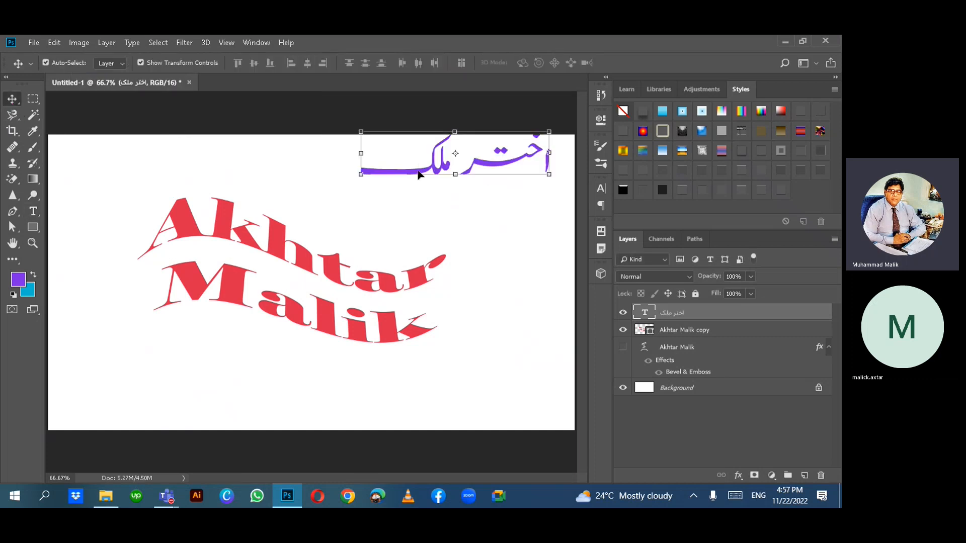
pyautogui.moveTo(418, 174); pyautogui.dragTo(350, 203)
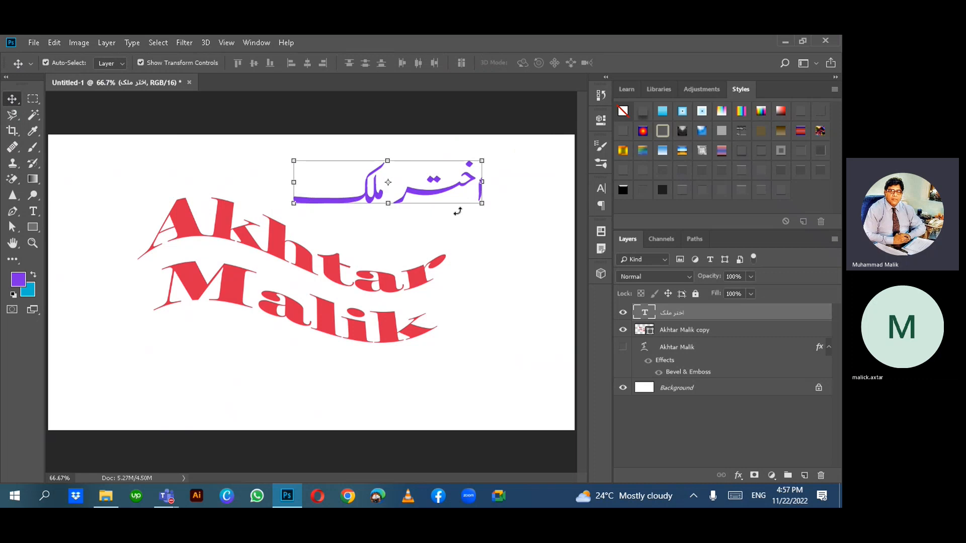
pyautogui.press('t')
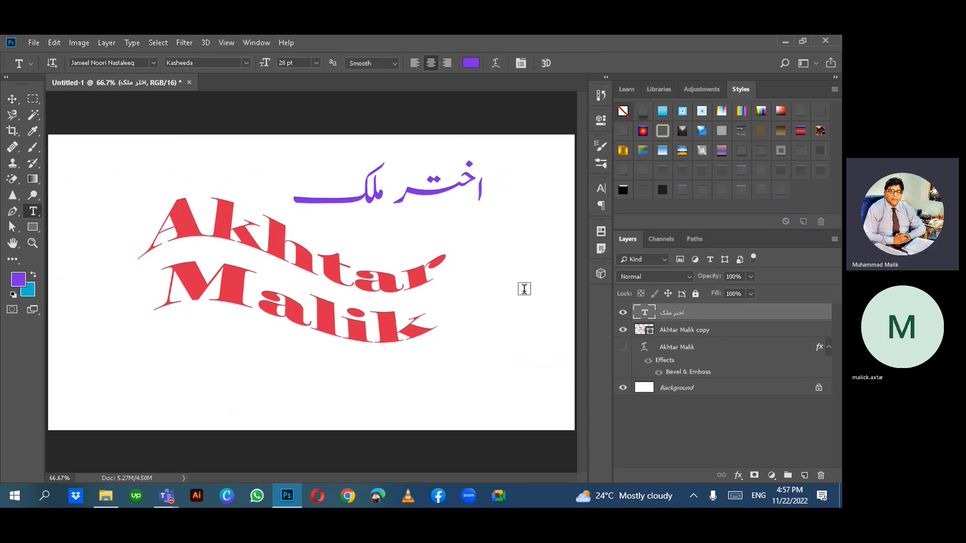
pyautogui.click(449, 202)
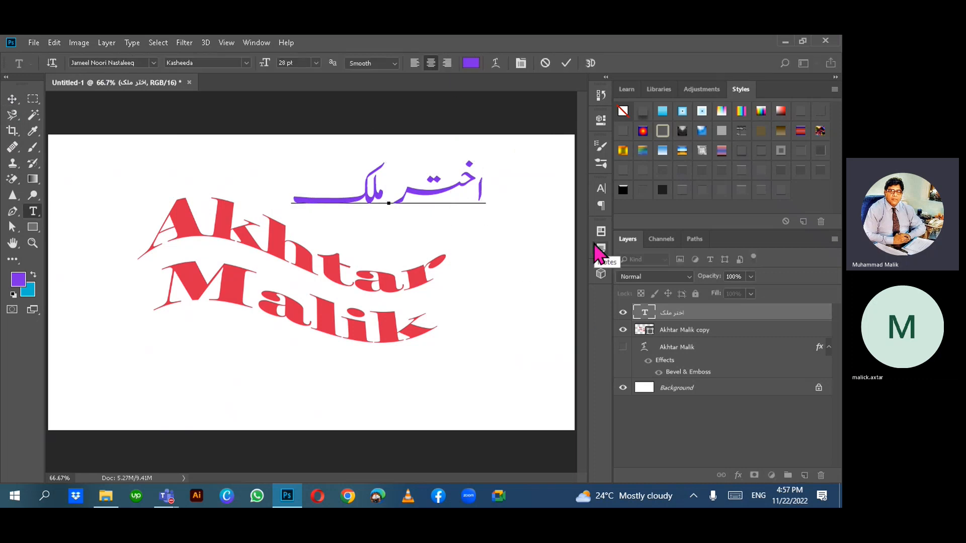
pyautogui.hotkey('ctrl', 'a')
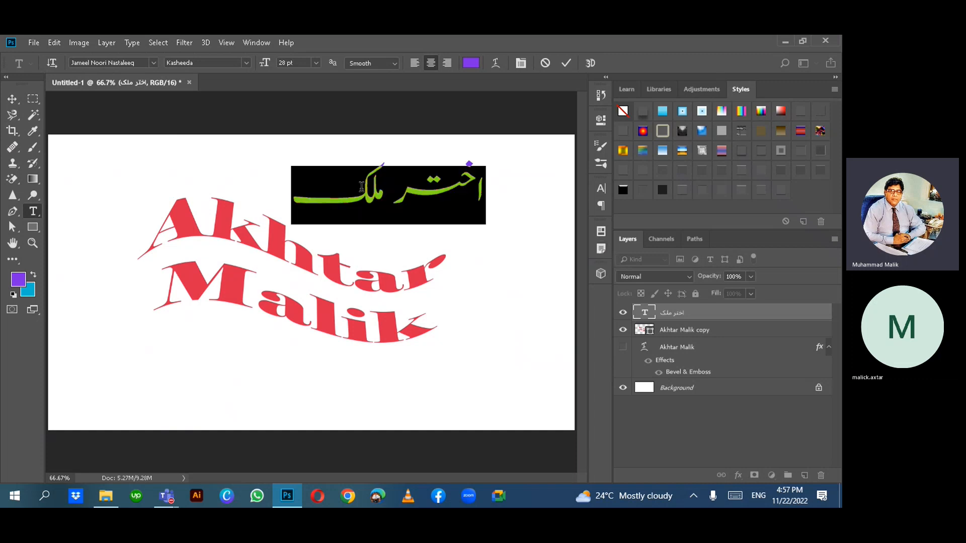
# - Warp the Urdu text with the Arc style at a bend of about -56%
pyautogui.click(495, 64)
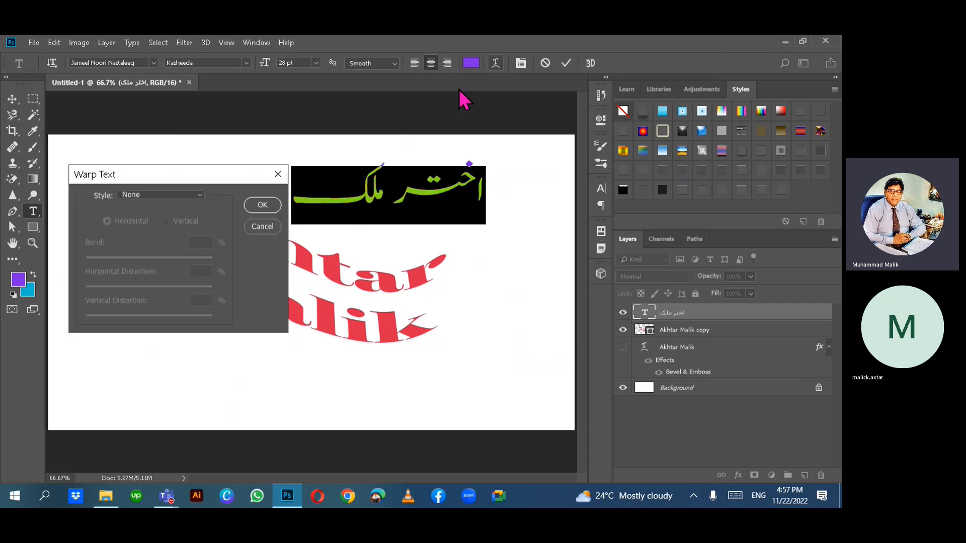
pyautogui.click(174, 196)
pyautogui.click(144, 230)
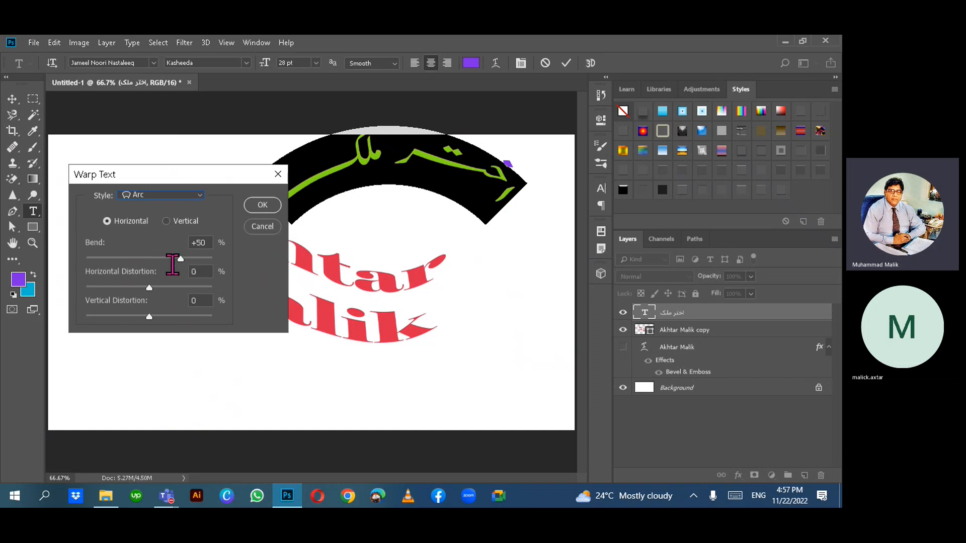
pyautogui.moveTo(181, 258); pyautogui.dragTo(116, 259)
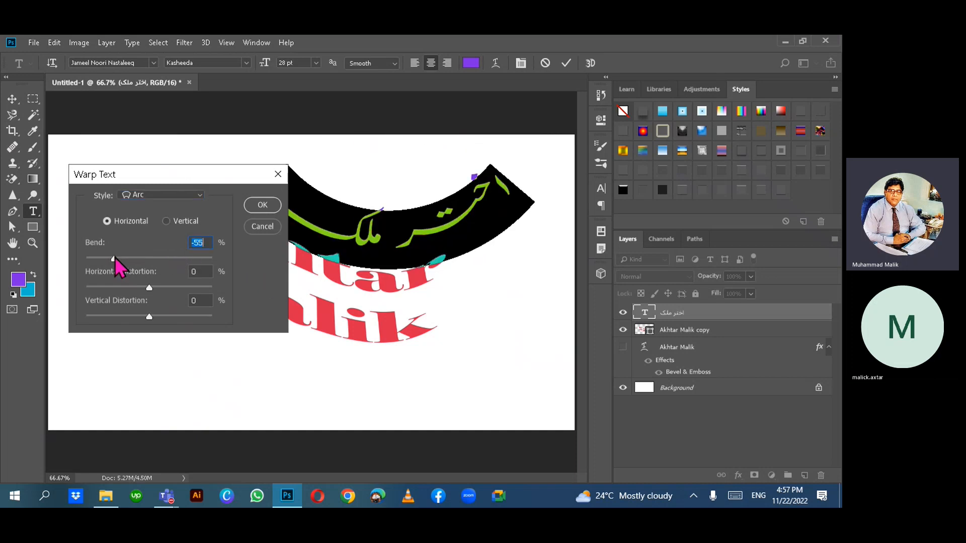
pyautogui.click(259, 207)
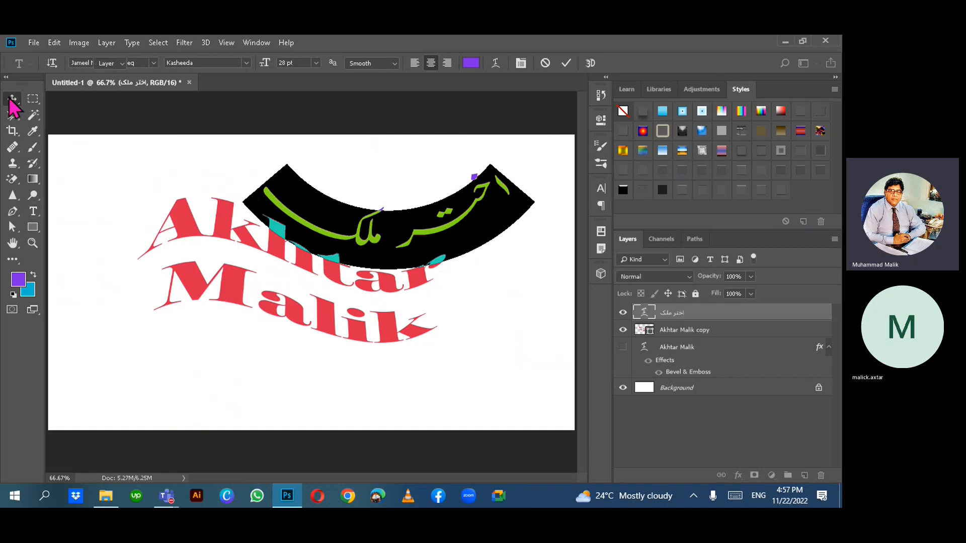
pyautogui.click(12, 99)
# - Scale the Urdu text down, place it over Akhtar's upper right, and tilt it slightly clockwise
pyautogui.hotkey('ctrl', 't')
pyautogui.moveTo(261, 244); pyautogui.dragTo(325, 242)
pyautogui.moveTo(303, 280); pyautogui.dragTo(403, 205)
pyautogui.moveTo(543, 181); pyautogui.dragTo(436, 243)
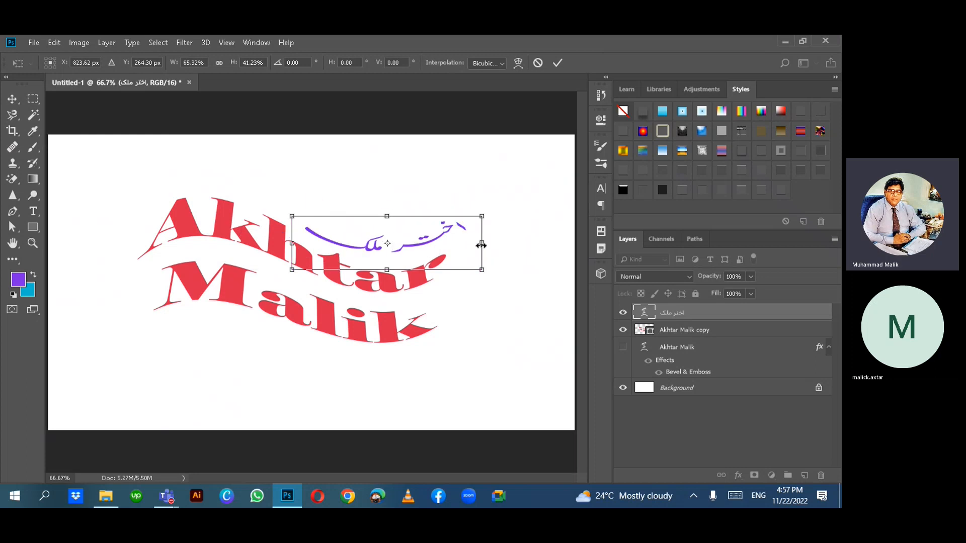
pyautogui.moveTo(384, 182)
pyautogui.mouseDown()
pyautogui.moveTo(397, 180)
pyautogui.moveTo(381, 191)
pyautogui.mouseUp()
pyautogui.moveTo(414, 250); pyautogui.dragTo(403, 254)
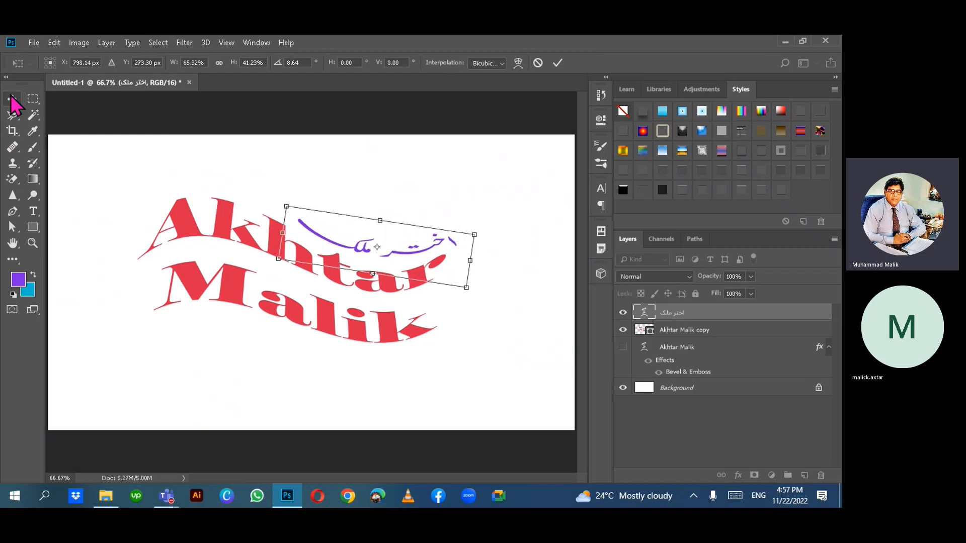
# - Commit the Urdu text transform and deselect the layer
pyautogui.click(12, 100)
pyautogui.click(428, 215)
pyautogui.click(557, 62)
pyautogui.click(471, 156)
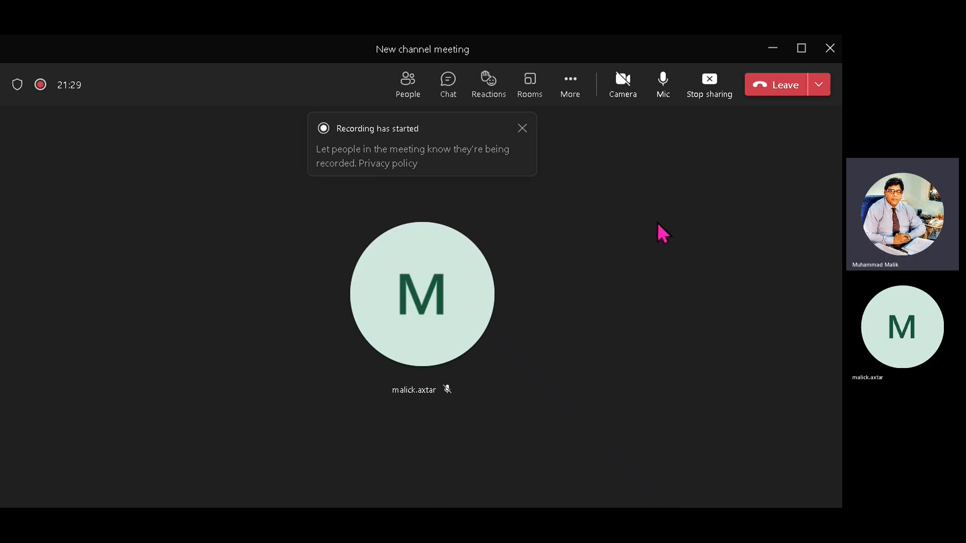
# - Choose Stop recording from the Teams meeting's More actions menu
pyautogui.click(567, 94)
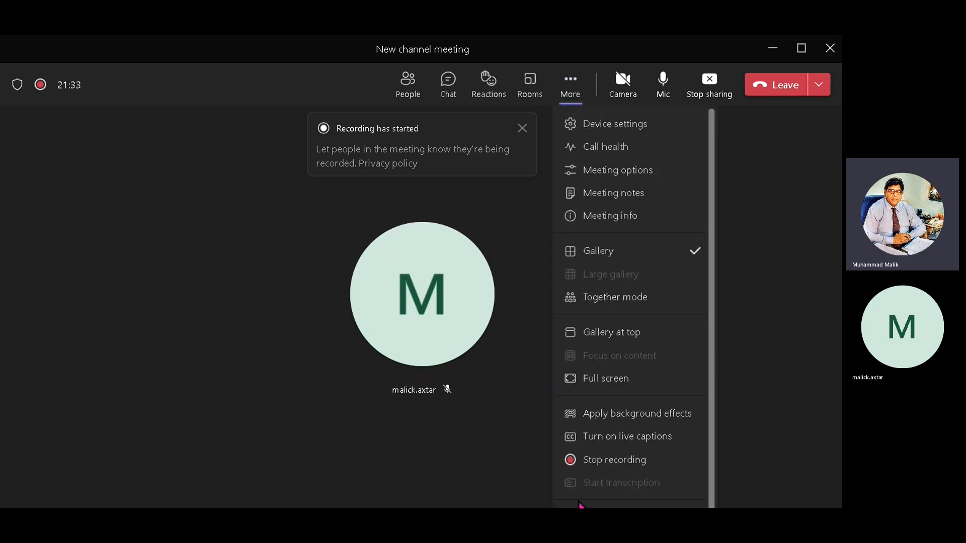
pyautogui.click(641, 461)
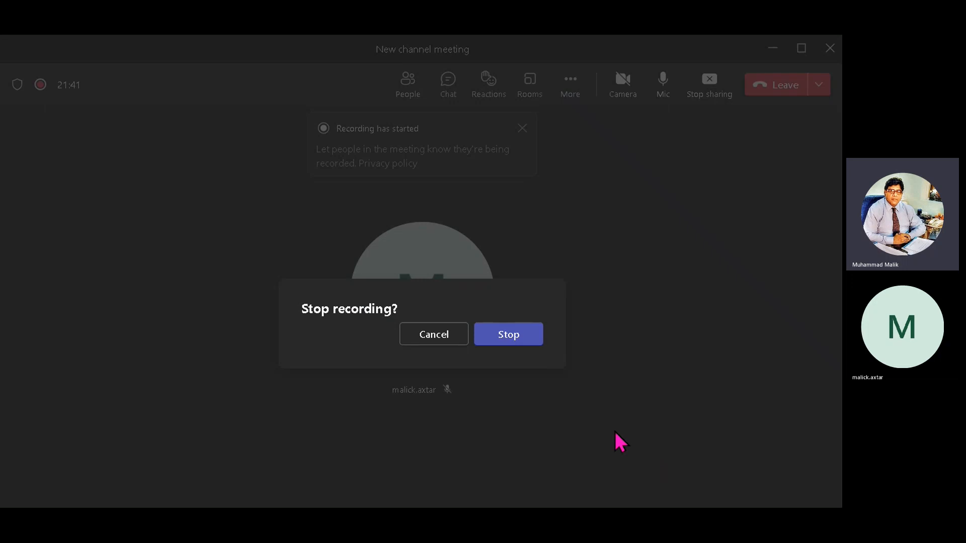